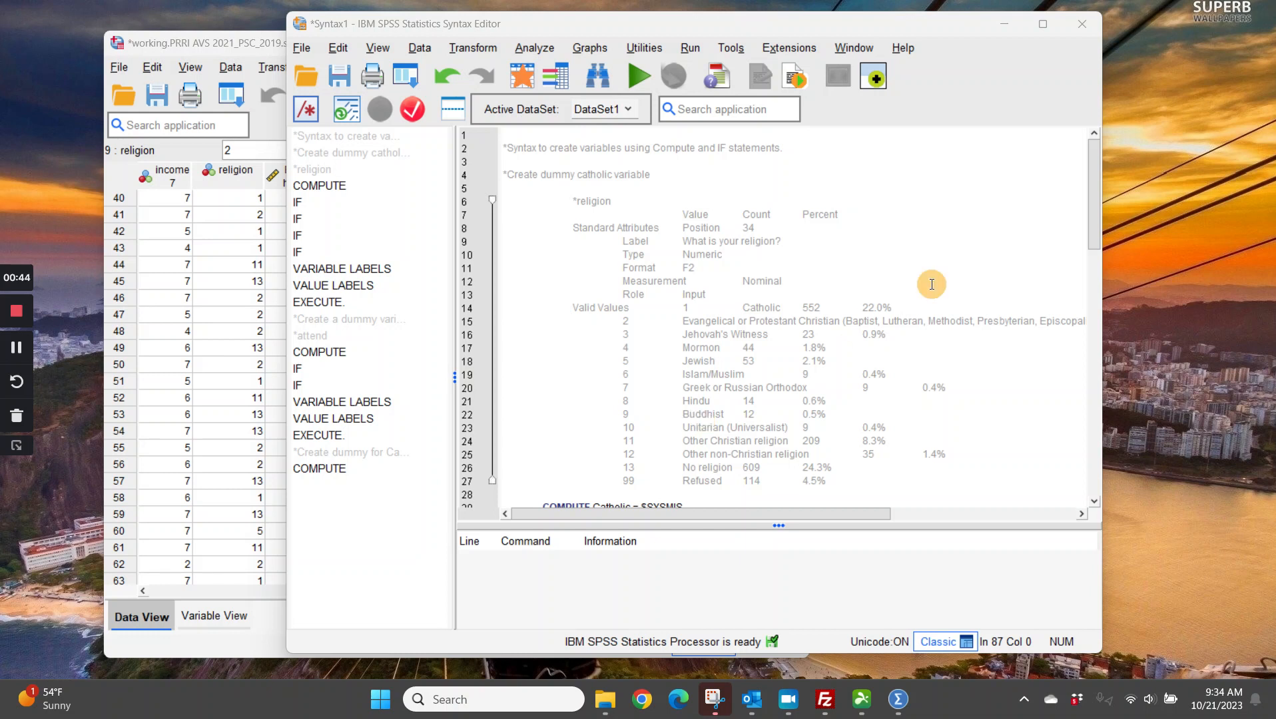
Examine the existing syntax that creates the Catholic and WeeklyReligServices dummy variables from the religion and attend variables.
scroll(953, 277, down, 6)
drag(659, 440, 522, 256)
scroll(796, 351, up, 6)
click(796, 351)
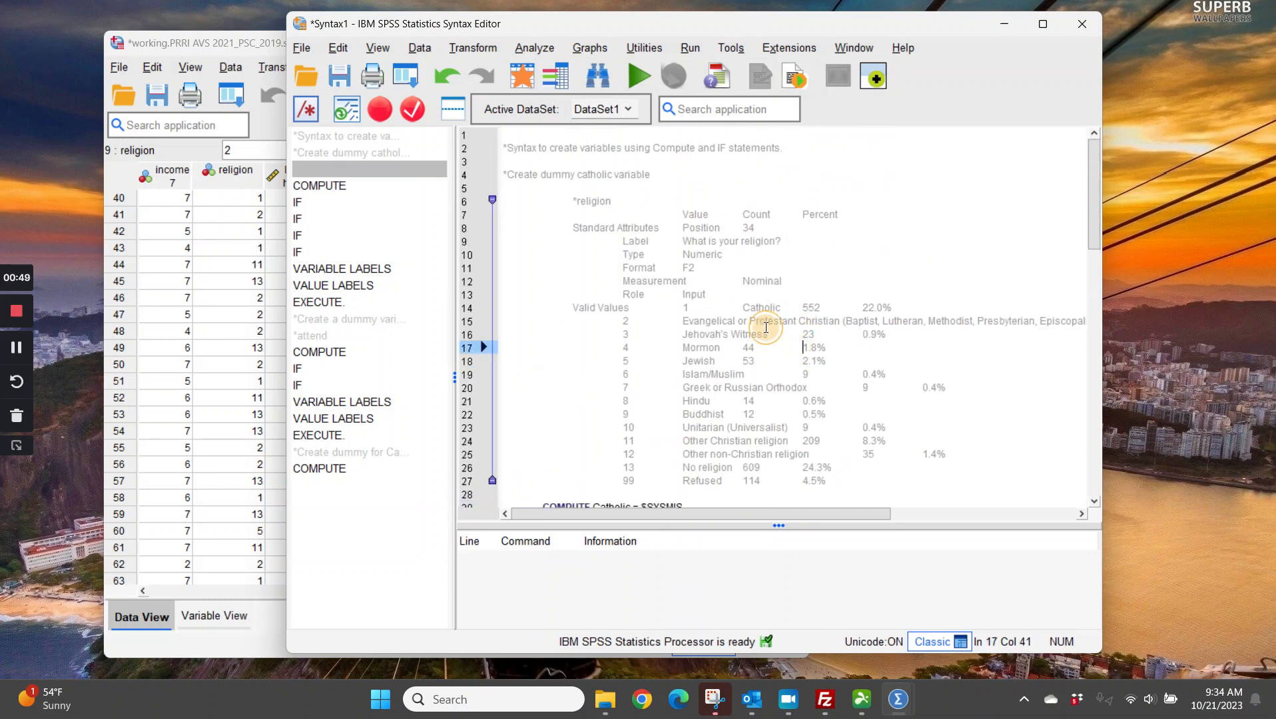
drag(543, 188, 933, 477)
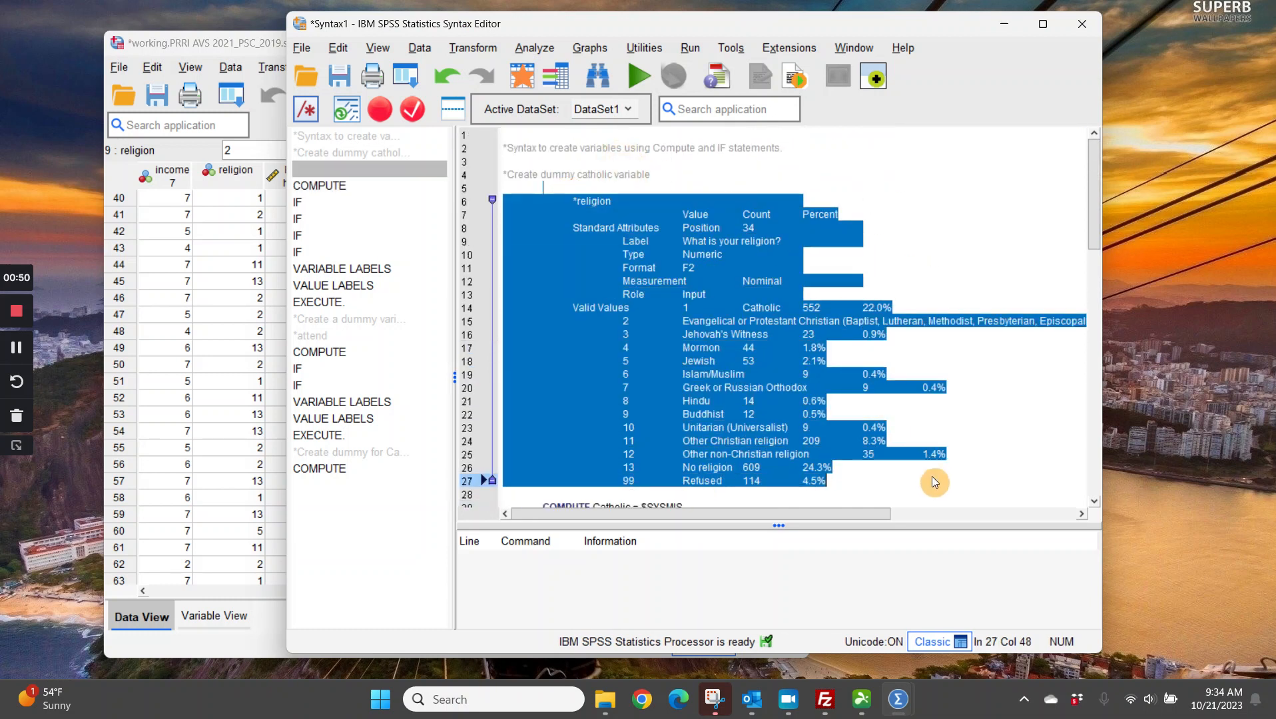
scroll(933, 475, down, 12)
scroll(932, 467, down, 2)
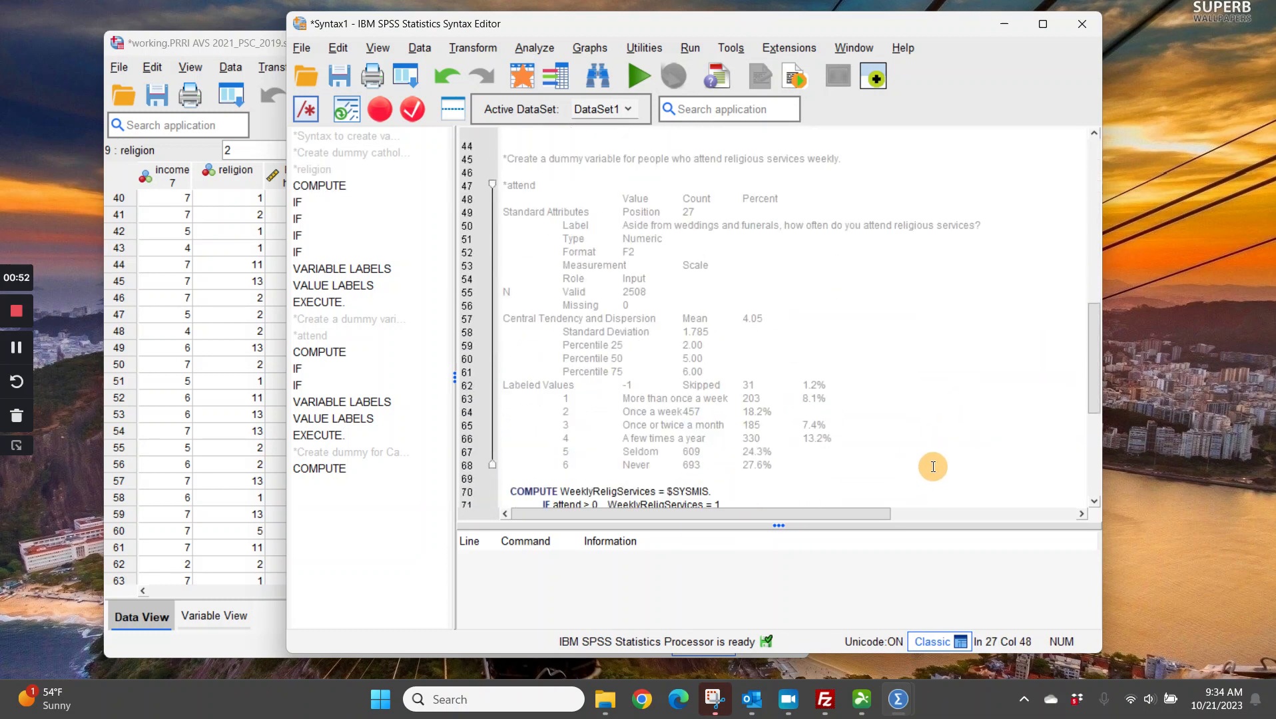
click(711, 254)
drag(586, 159, 806, 173)
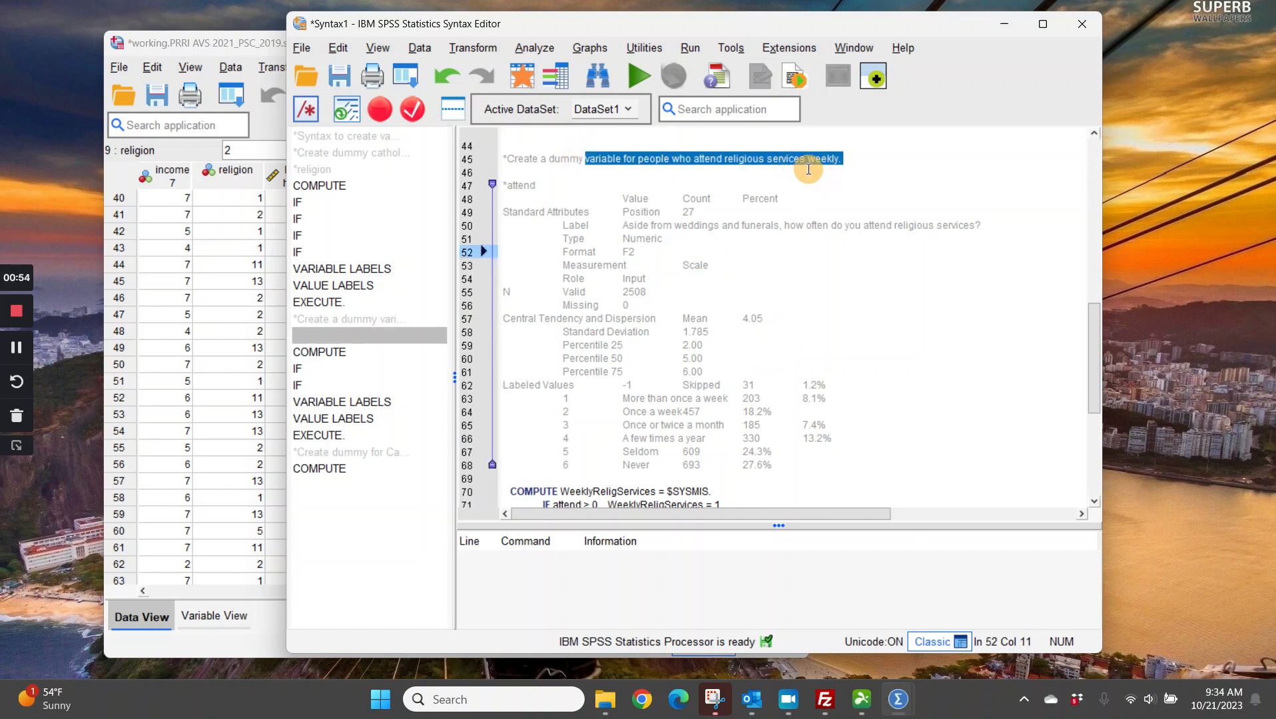
scroll(827, 286, down, 3)
scroll(827, 285, up, 5)
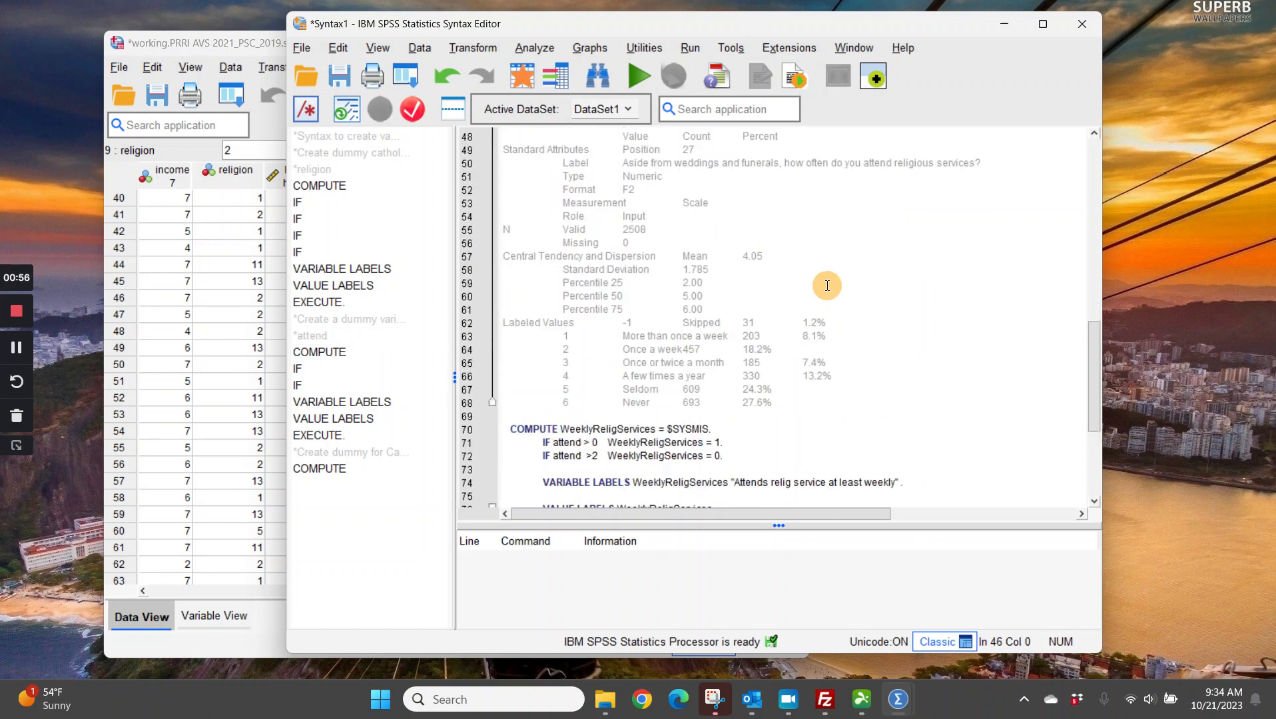
double_click(514, 254)
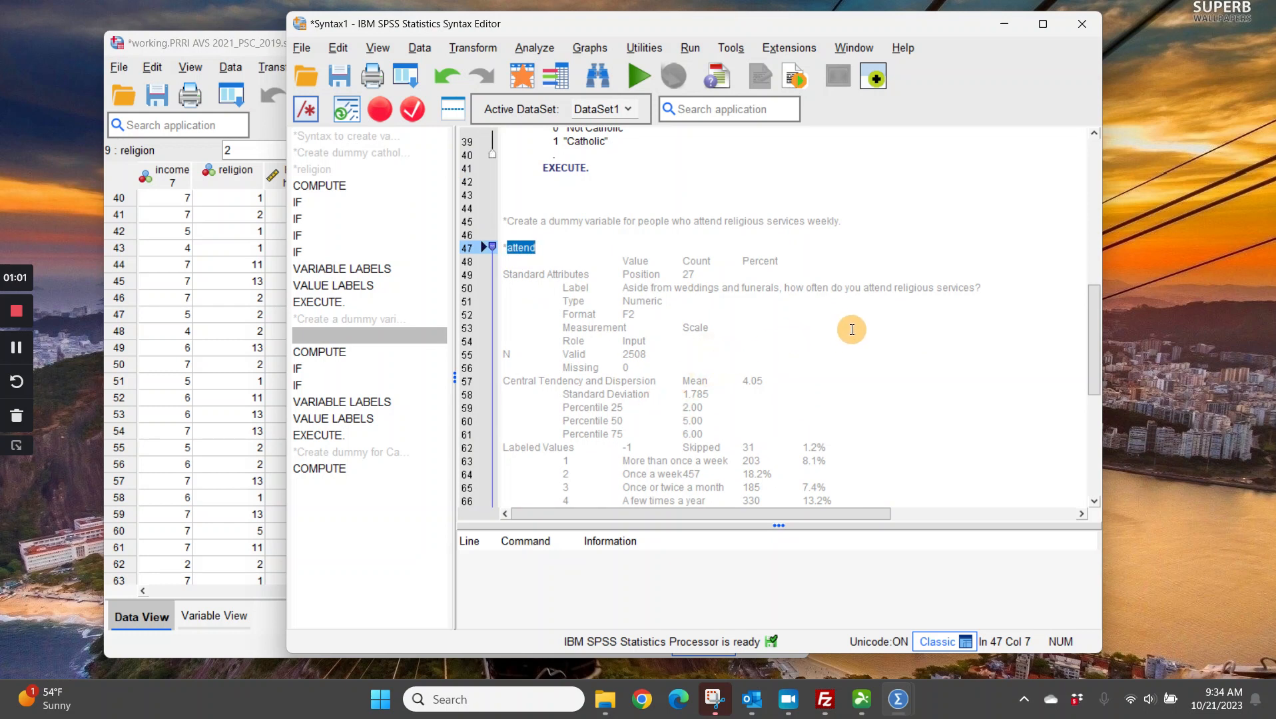
scroll(851, 329, down, 8)
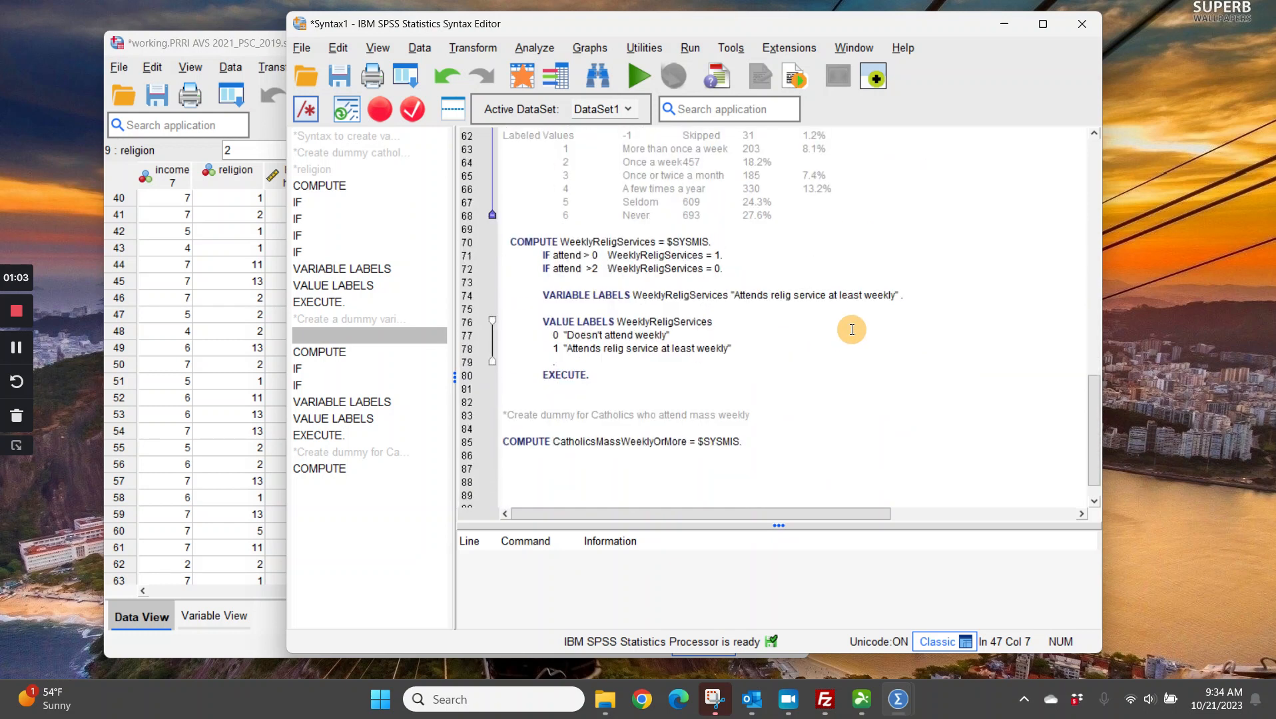
scroll(851, 330, up, 5)
scroll(852, 330, down, 2)
scroll(852, 330, down, 3)
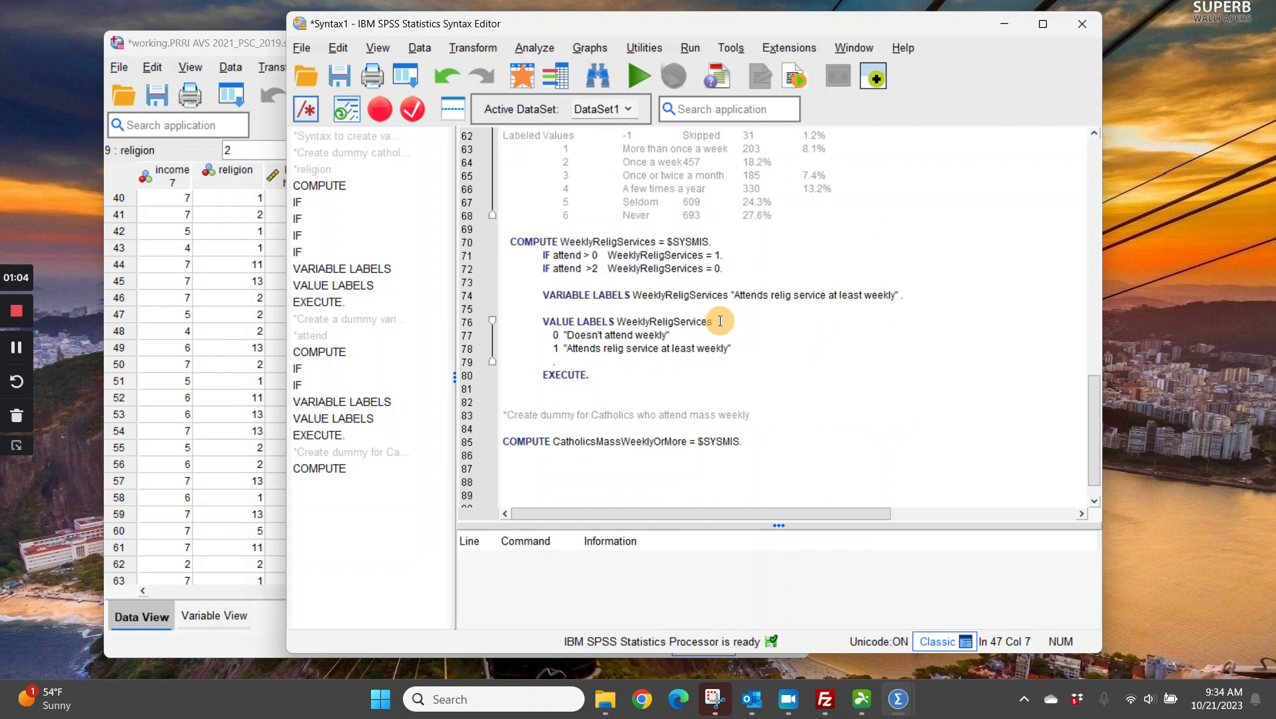
Insert a blank line below the WeeklyReligServices block's EXECUTE and highlight the name CatholicsMassWeeklyOrMore in the COMPUTE statement.
click(625, 390)
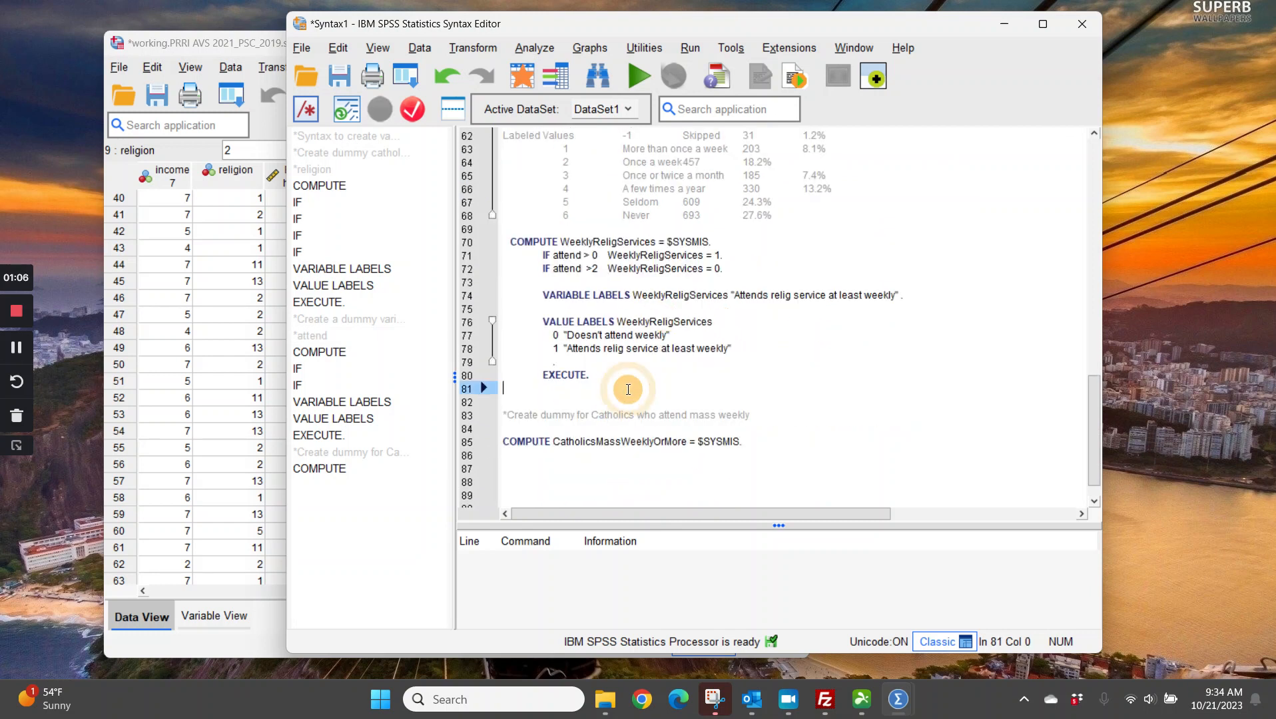
key(Return)
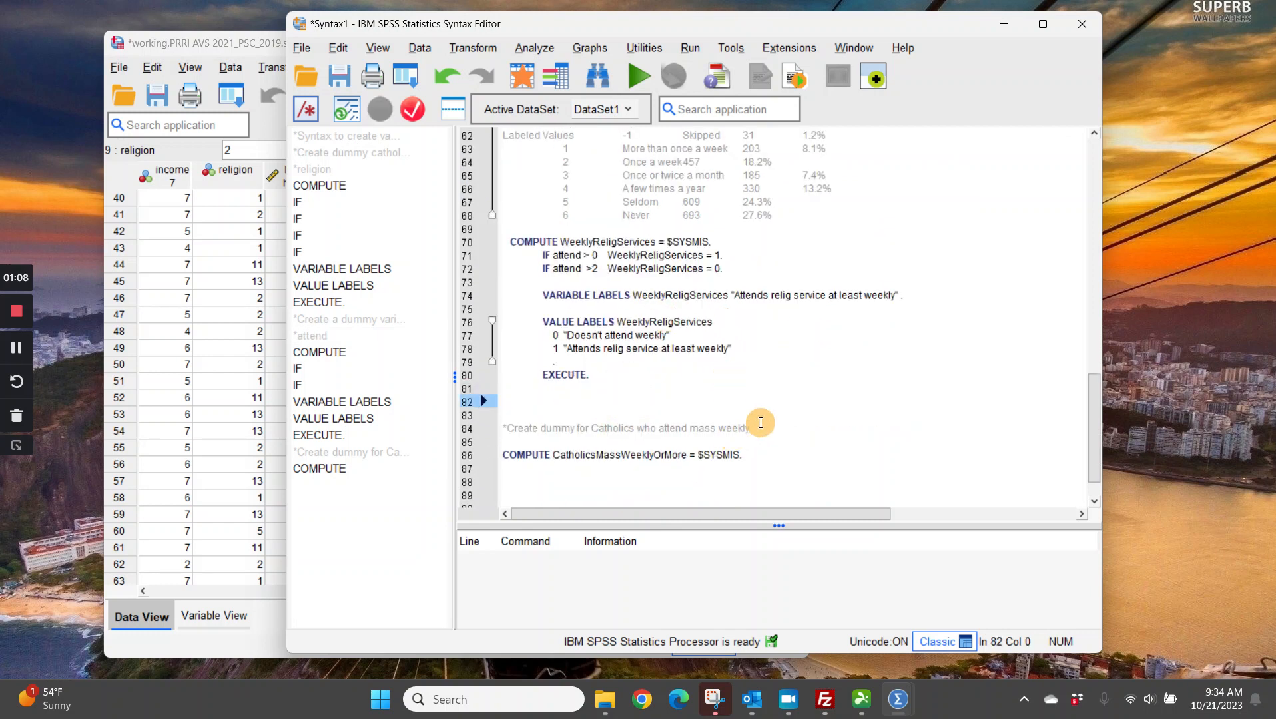
drag(749, 429, 507, 408)
drag(803, 452, 378, 458)
click(577, 460)
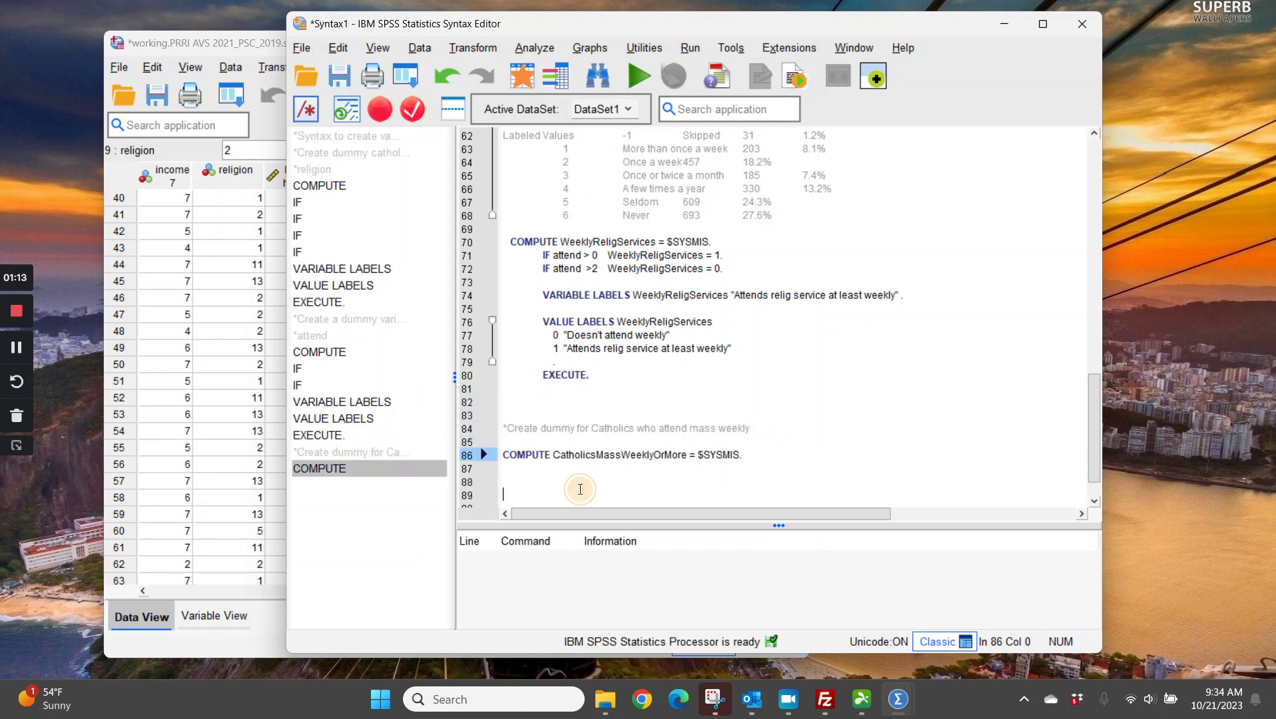
double_click(583, 455)
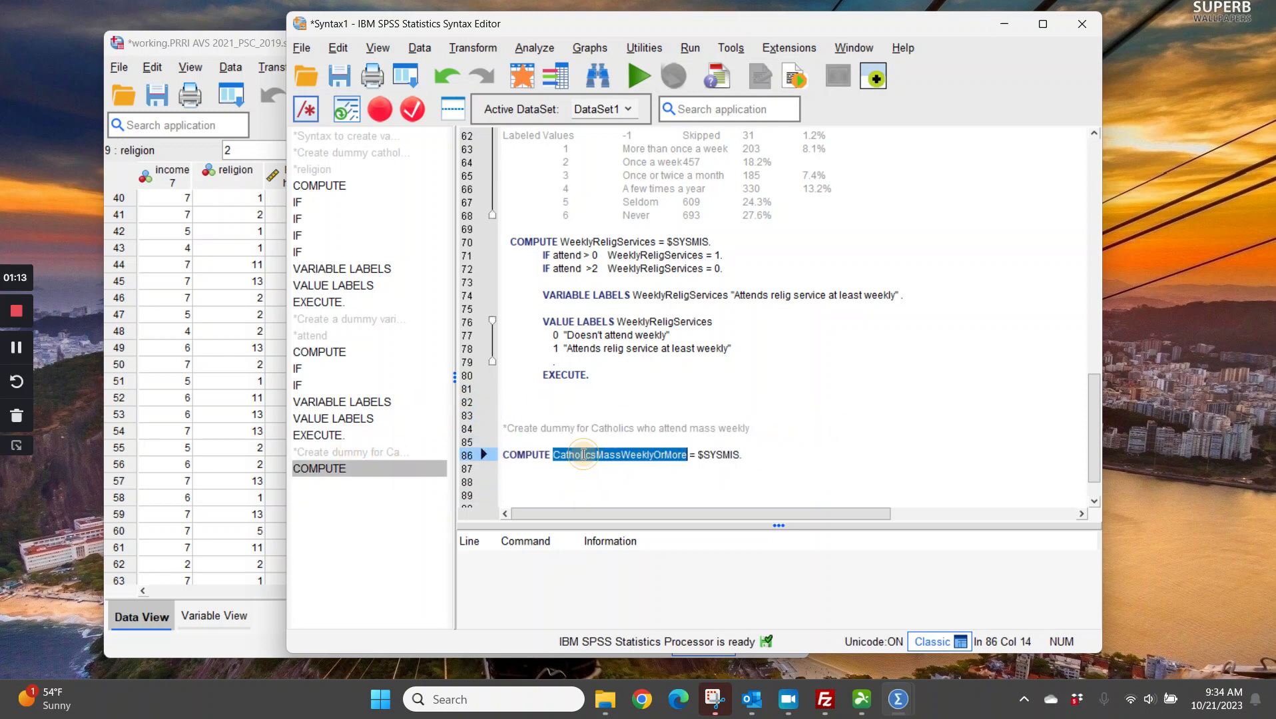
Run only the COMPUTE CatholicsMassWeeklyOrMore = $SYSMIS line and check the new column in the data.
click(766, 455)
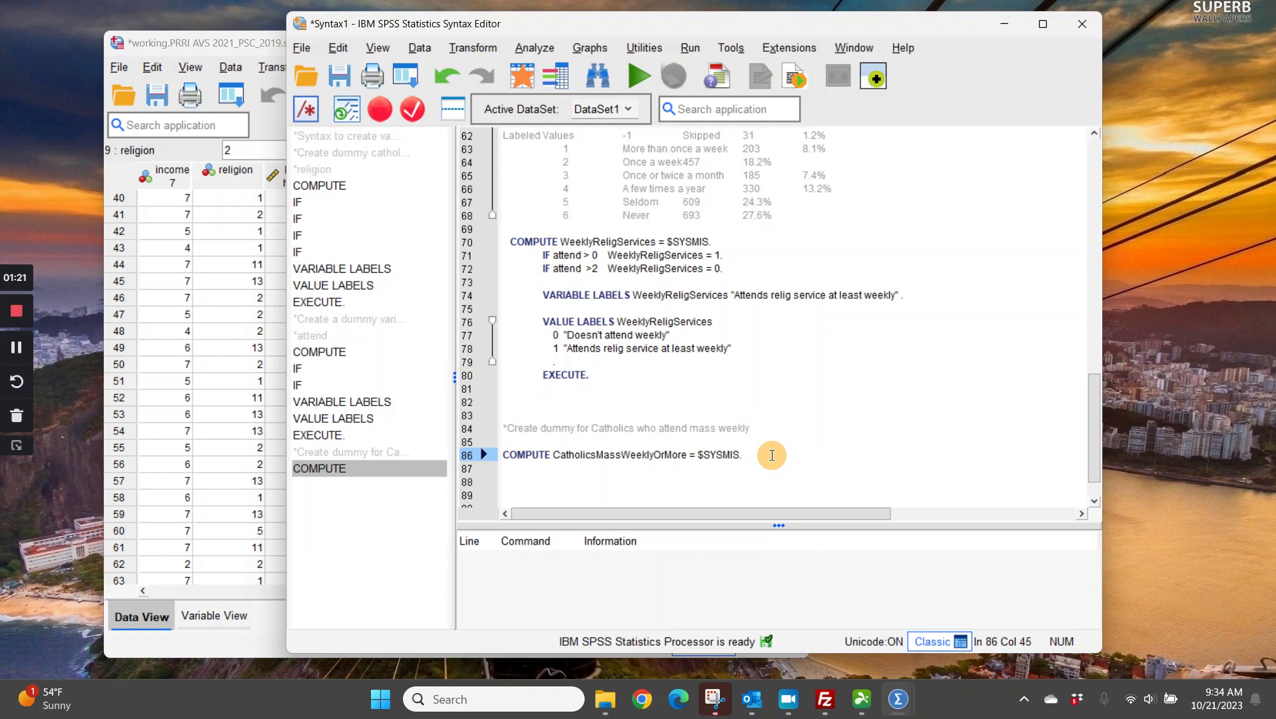
drag(772, 455, 501, 456)
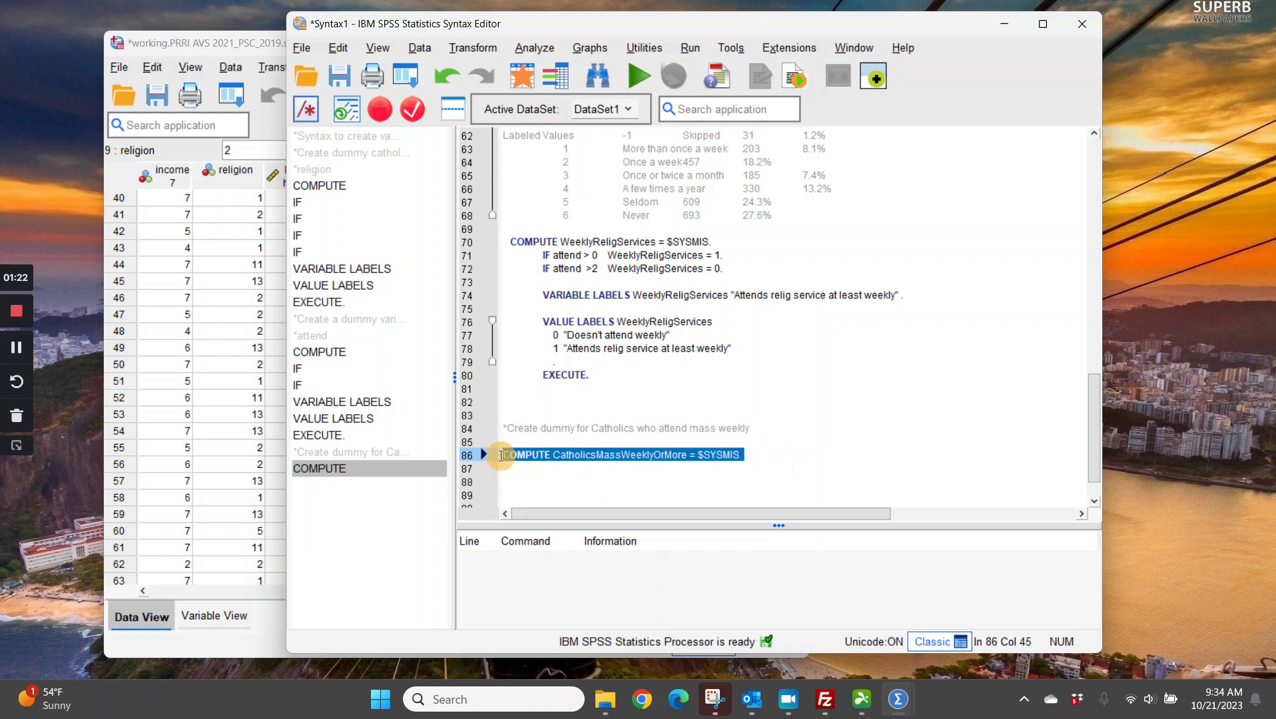
click(644, 74)
click(193, 348)
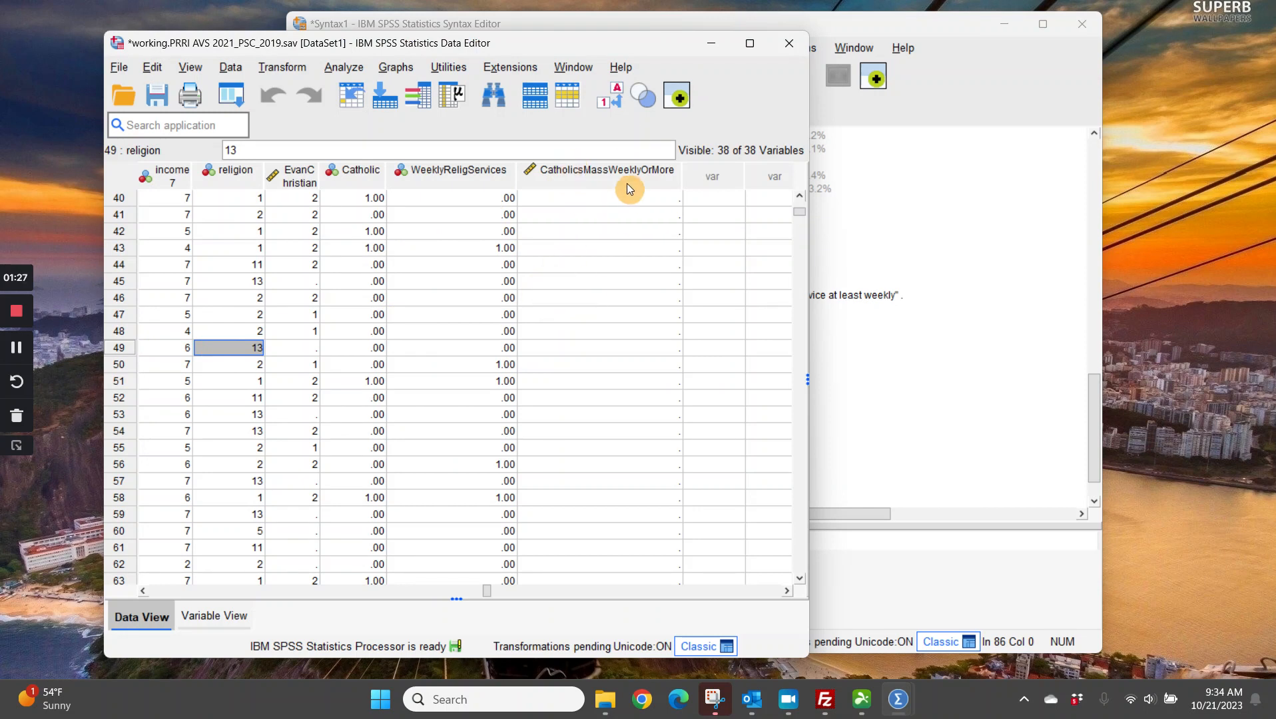
Add three blank lines below the COMPUTE CatholicsMassWeeklyOrMore statement in the syntax and look at the data rows again.
click(932, 430)
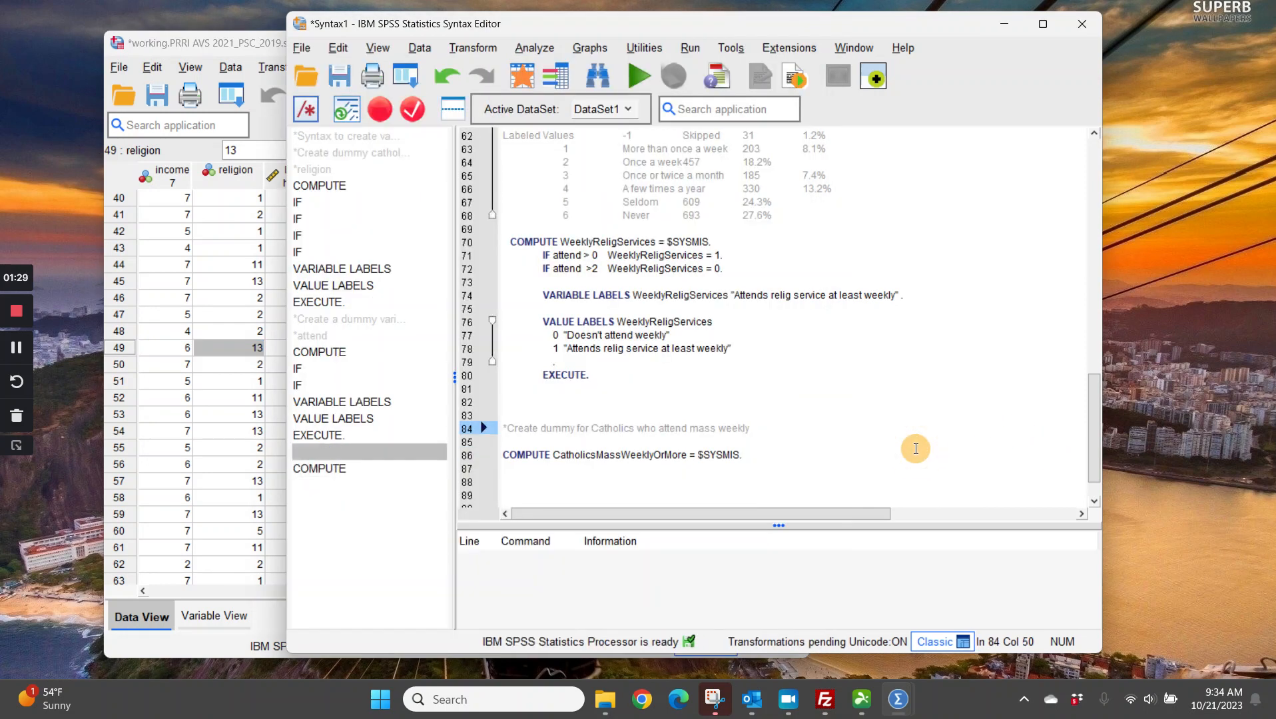
scroll(916, 449, down, 1)
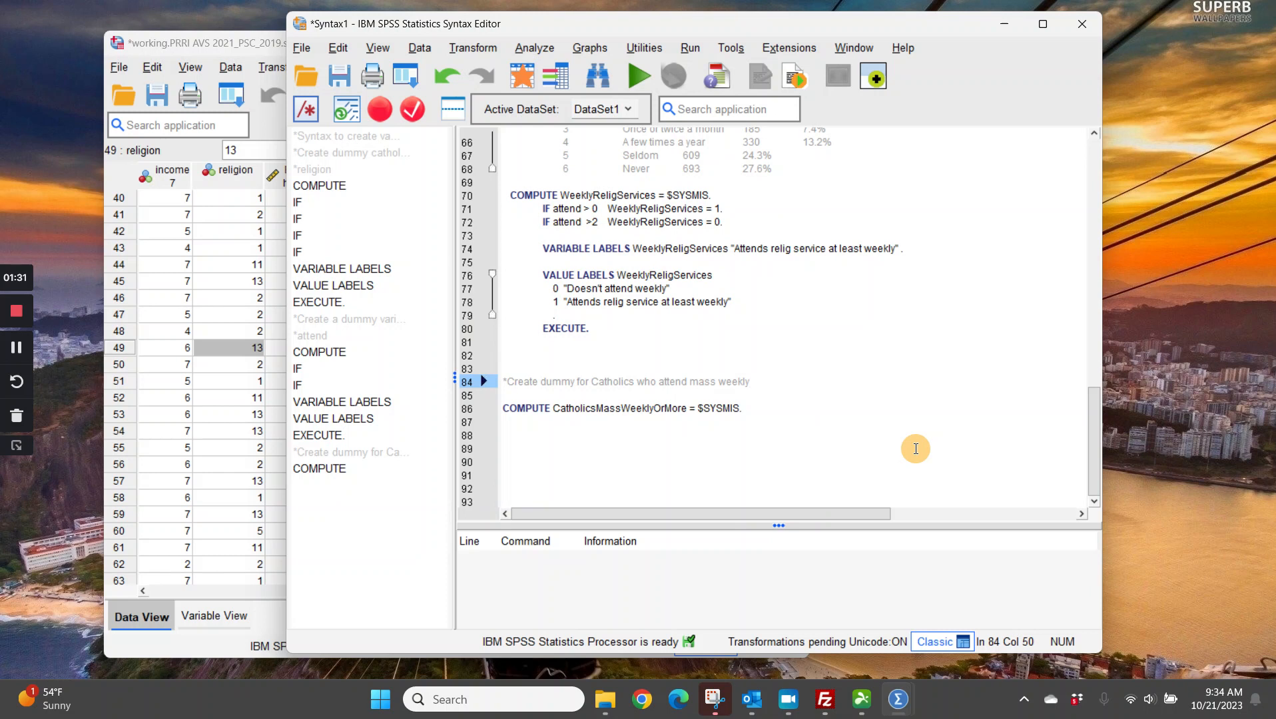
click(784, 408)
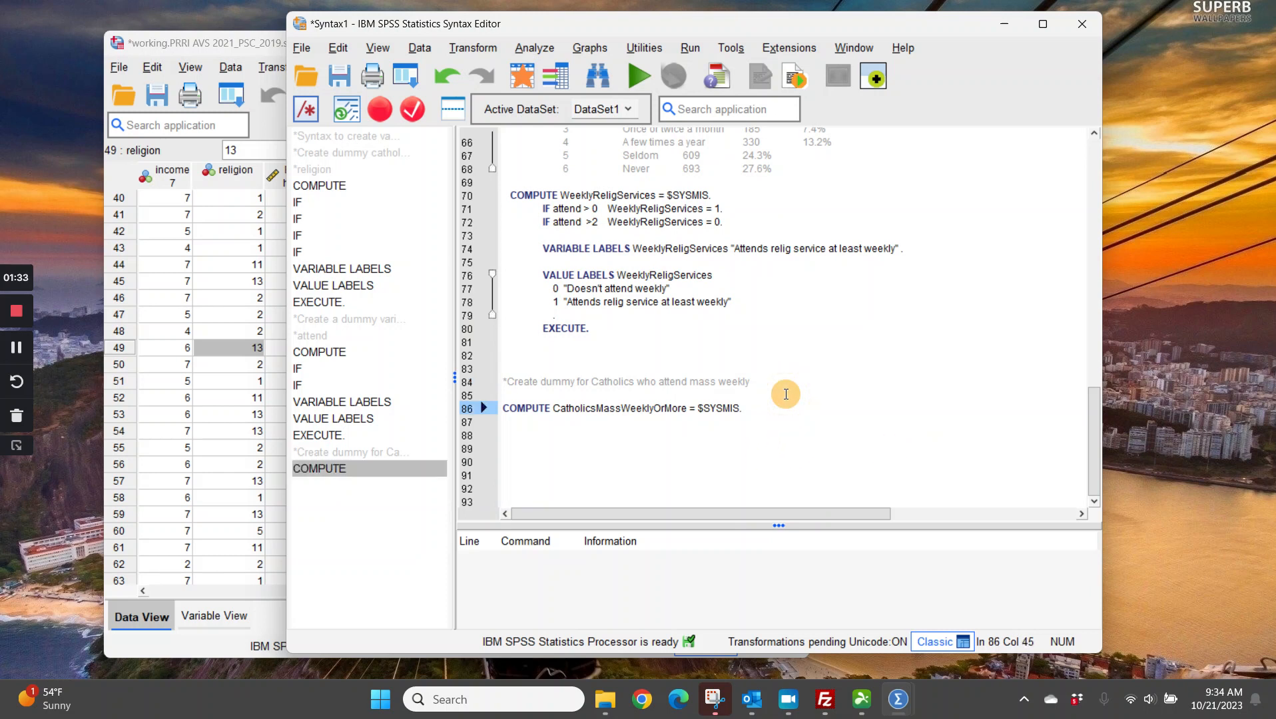
key(Return)
key(Return)
key(Return)
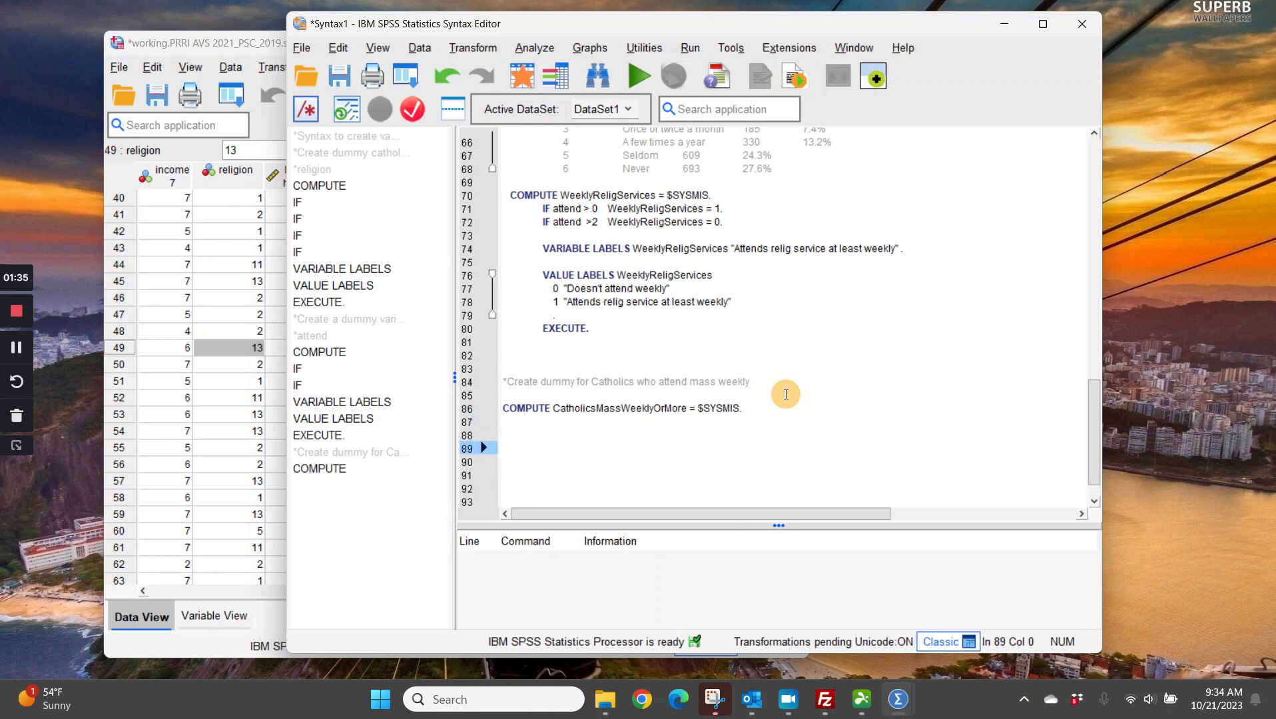
click(252, 482)
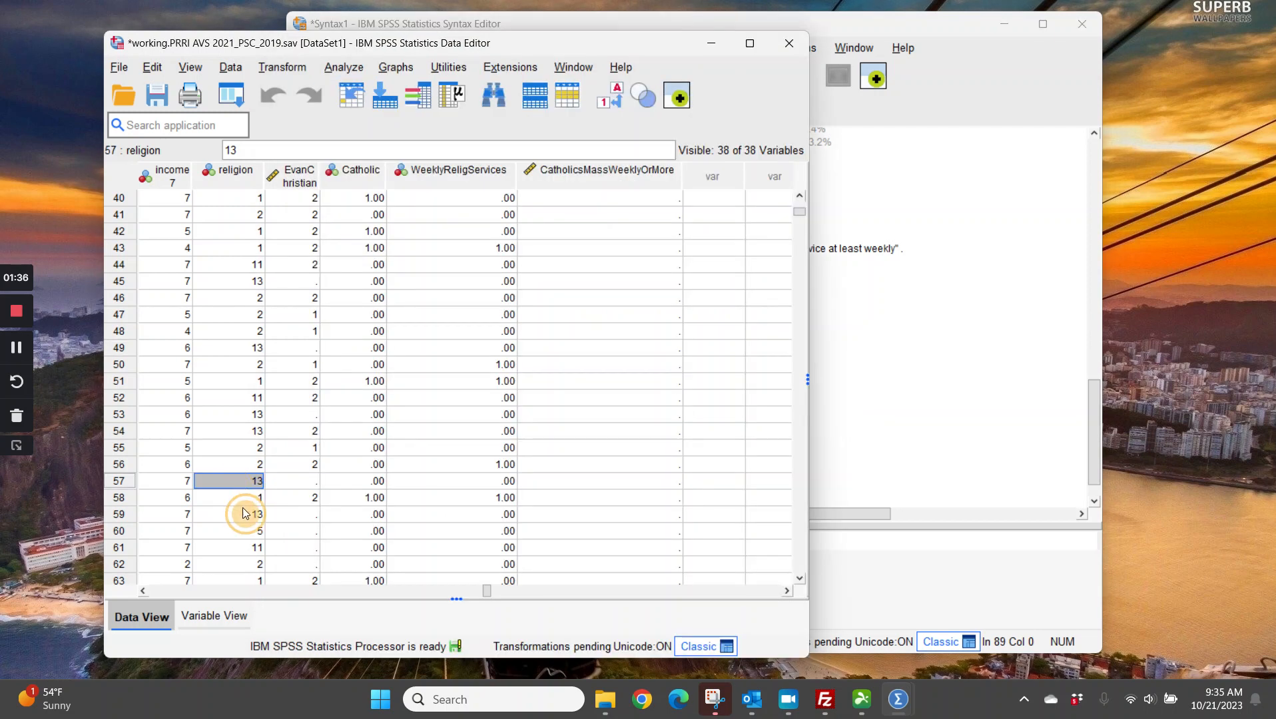
click(931, 481)
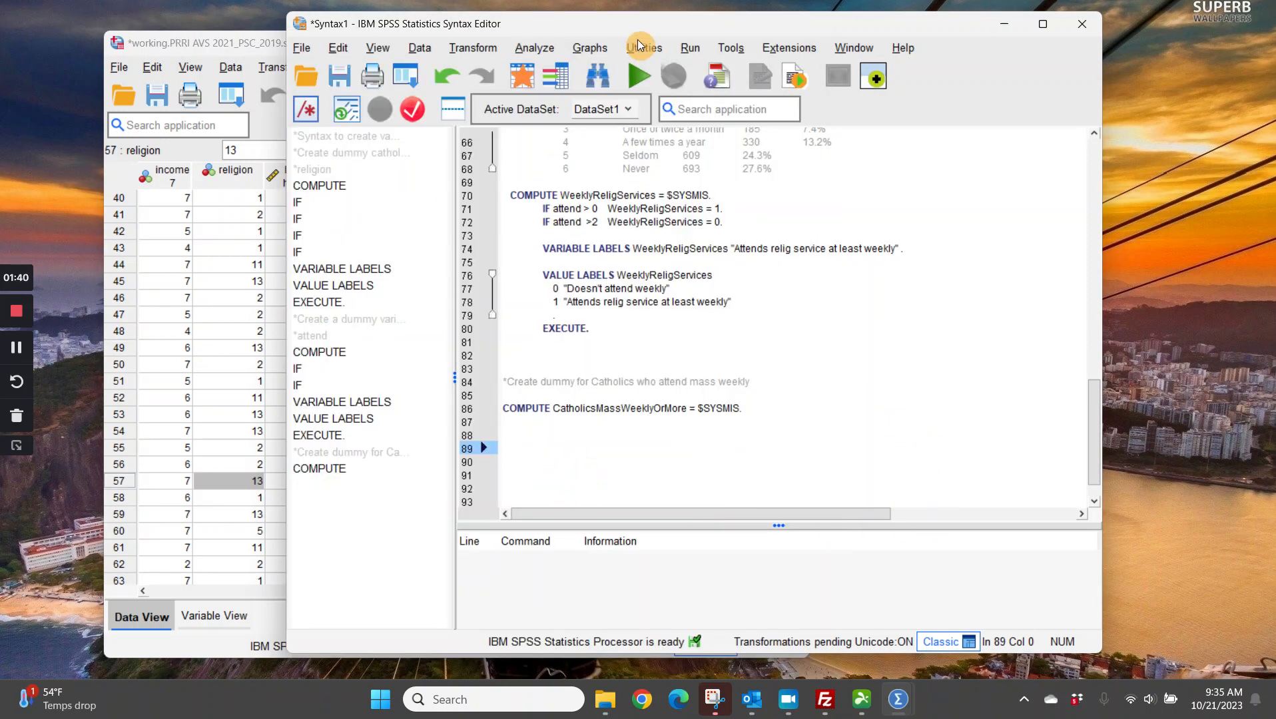
Open the Descriptives dialog and list the variables by name instead of by label.
click(533, 49)
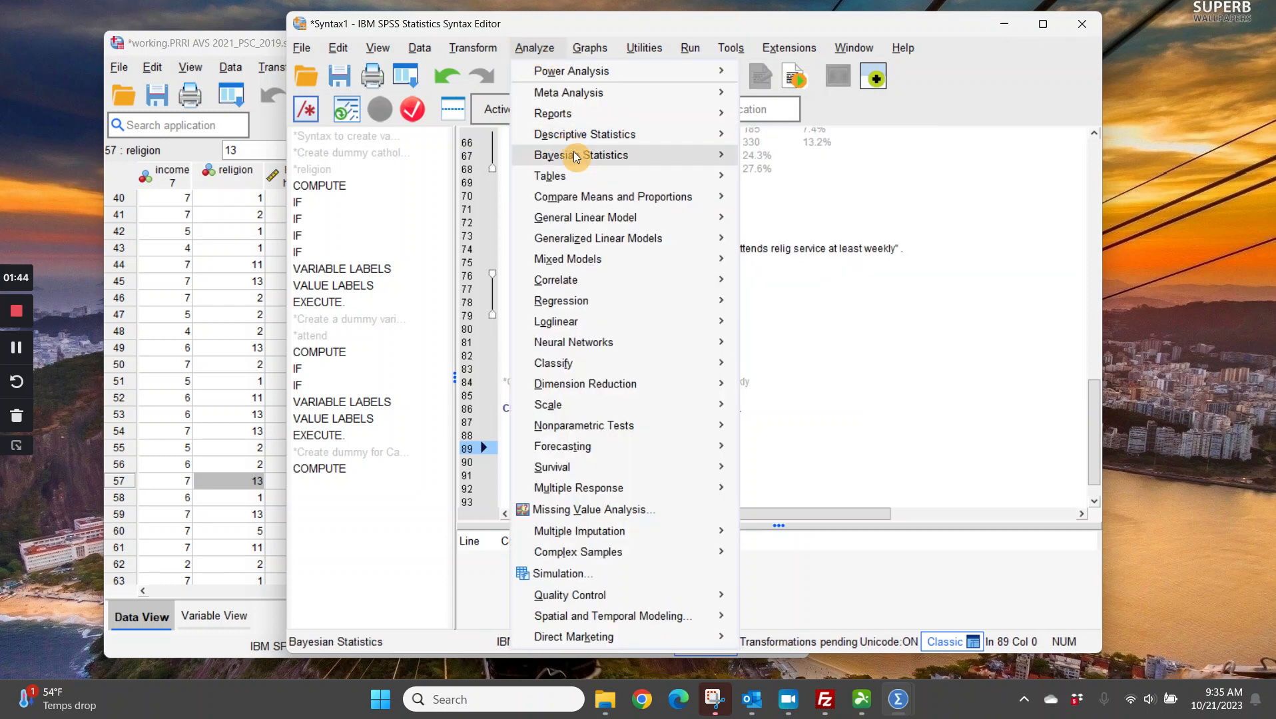
mouse_move(577, 141)
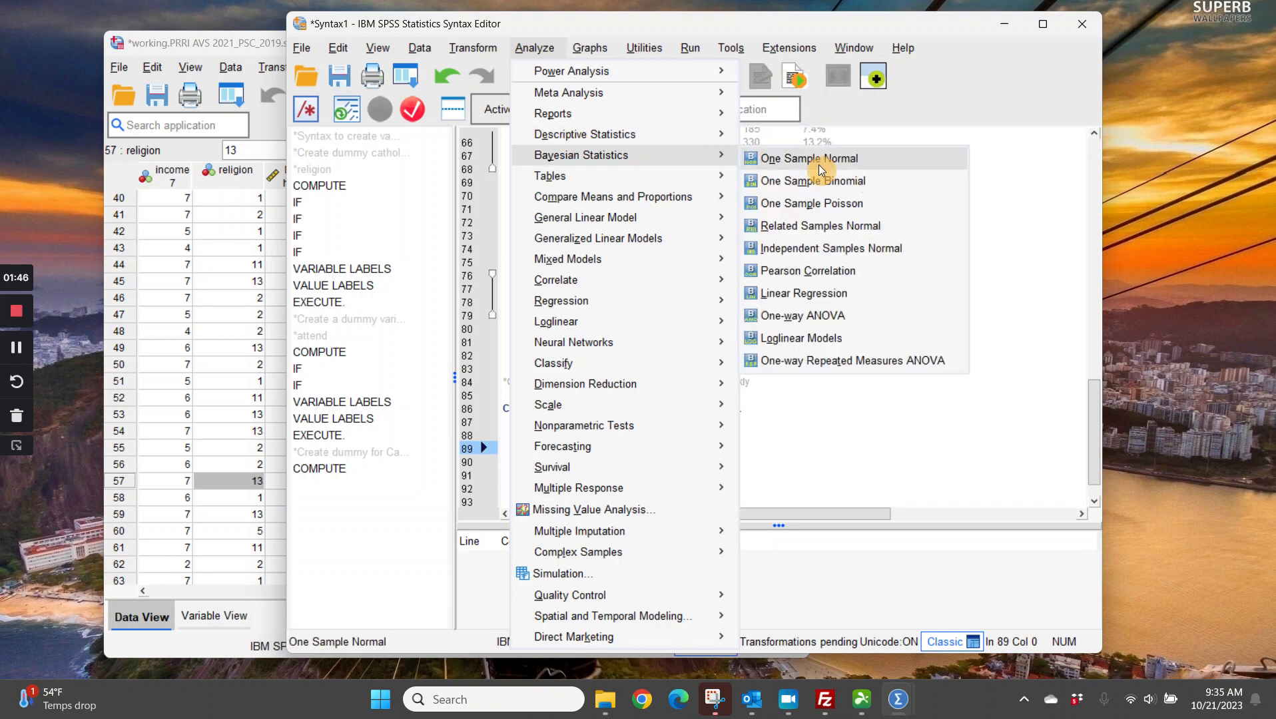
click(793, 160)
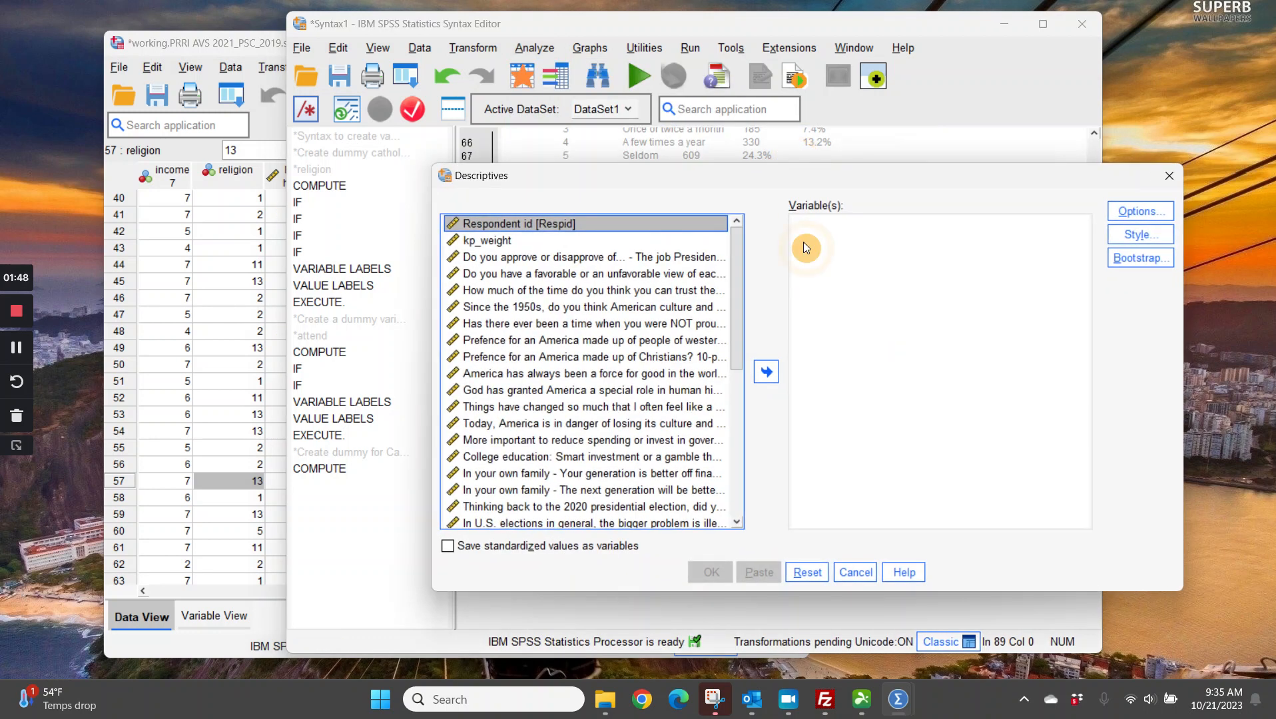
scroll(633, 343, down, 7)
right_click(587, 326)
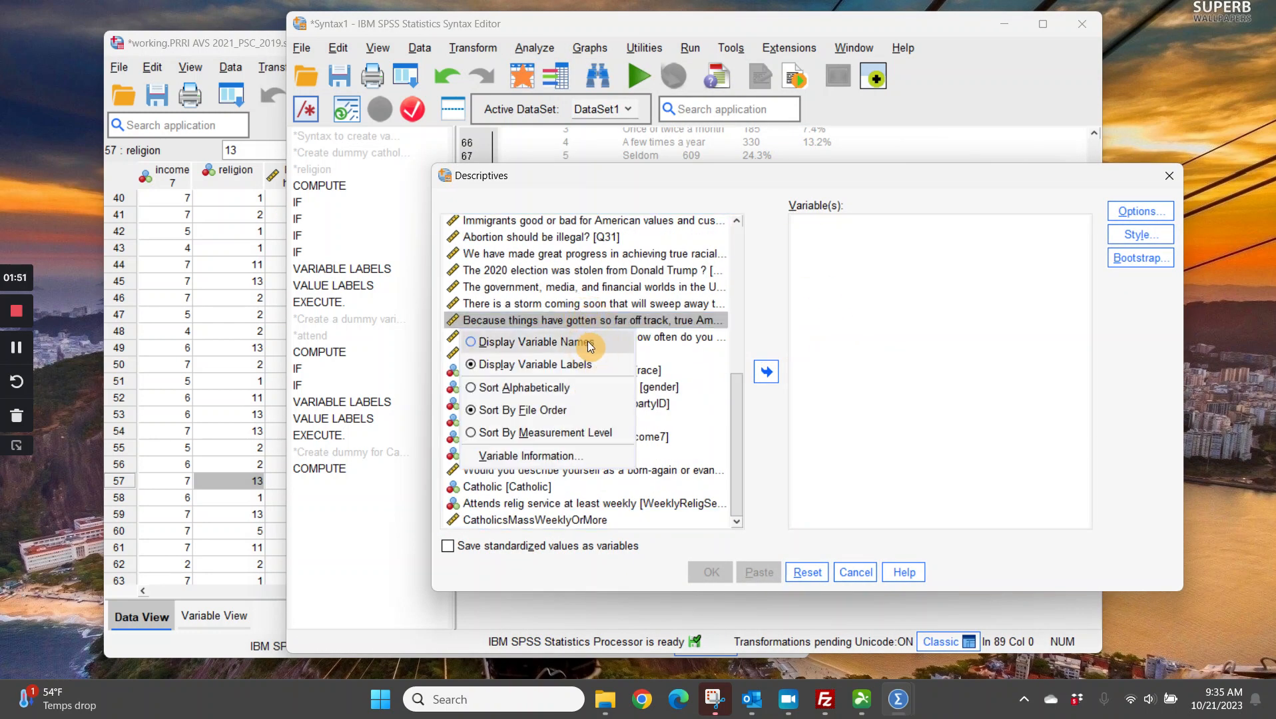
click(587, 341)
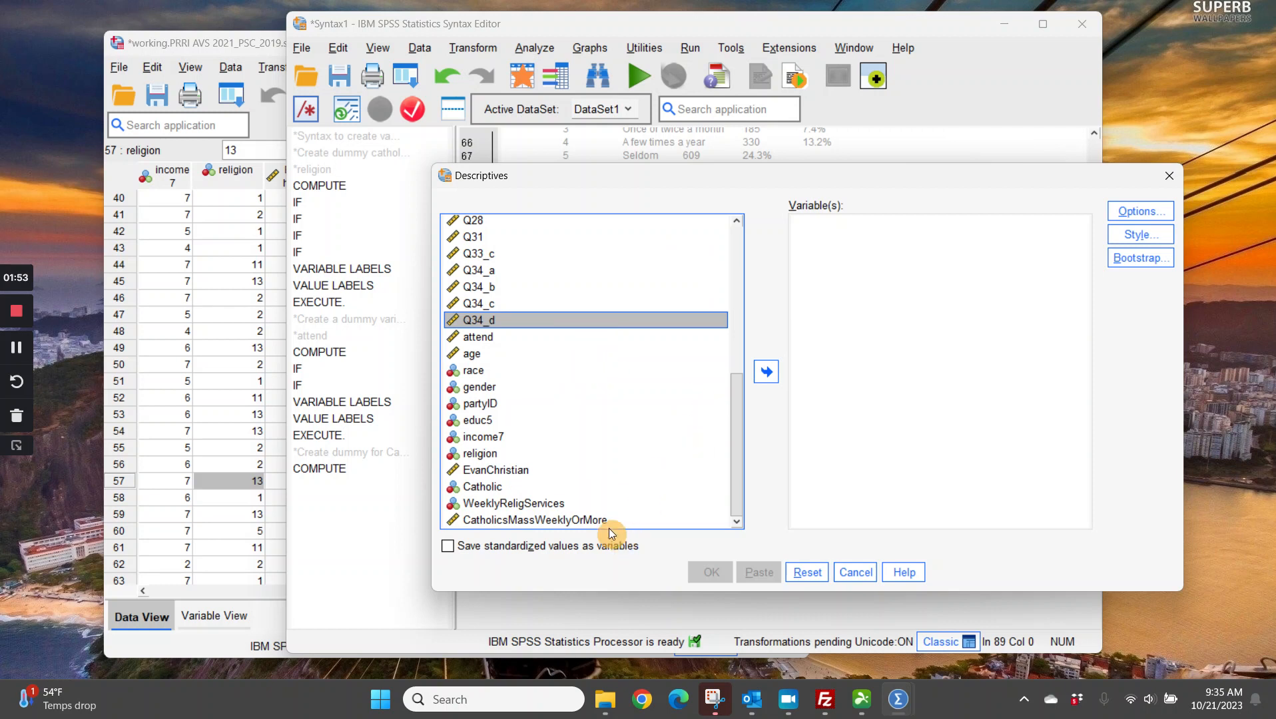
Add Catholic and WeeklyReligServices as the Descriptives variables and paste the command into the syntax.
click(493, 488)
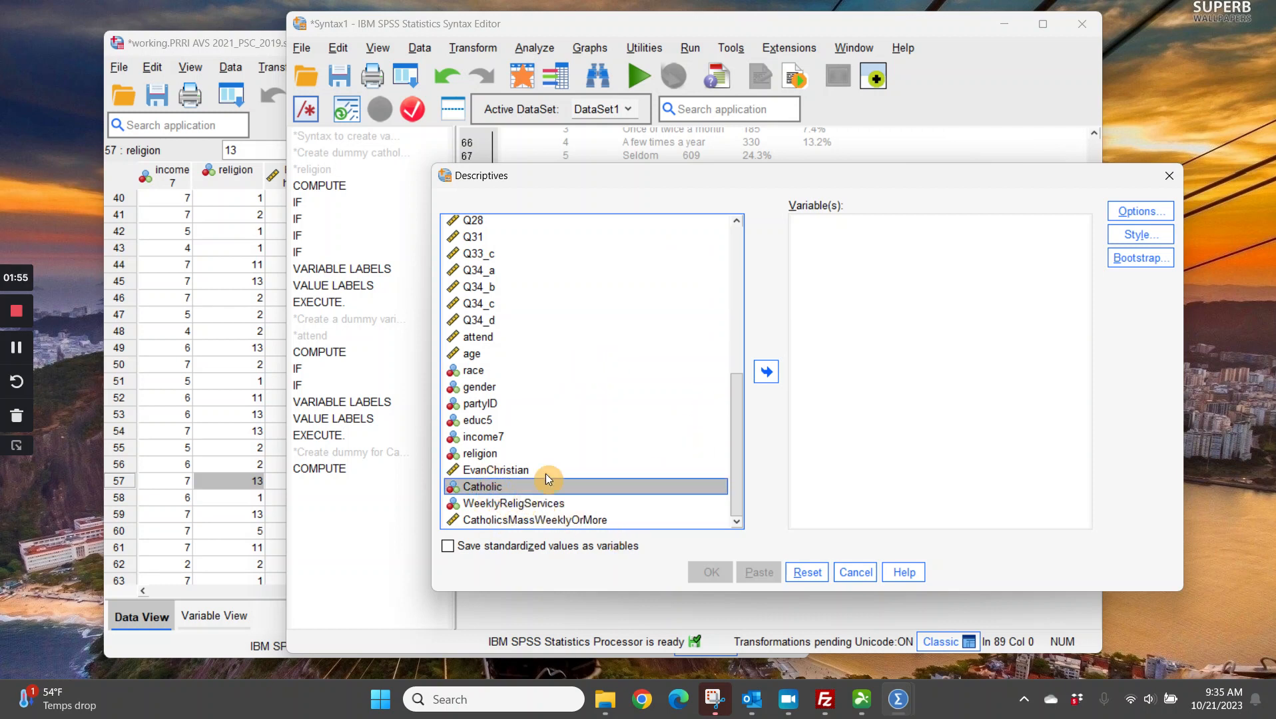
click(770, 371)
click(562, 518)
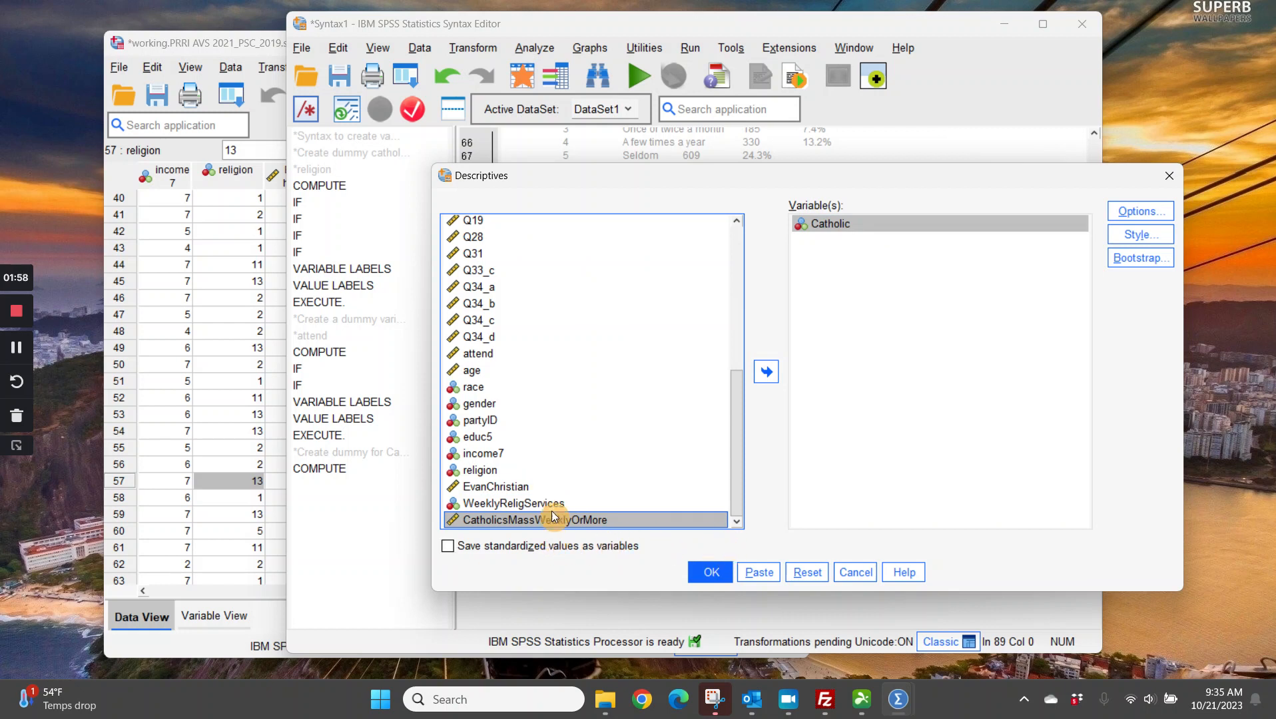
click(567, 504)
click(768, 371)
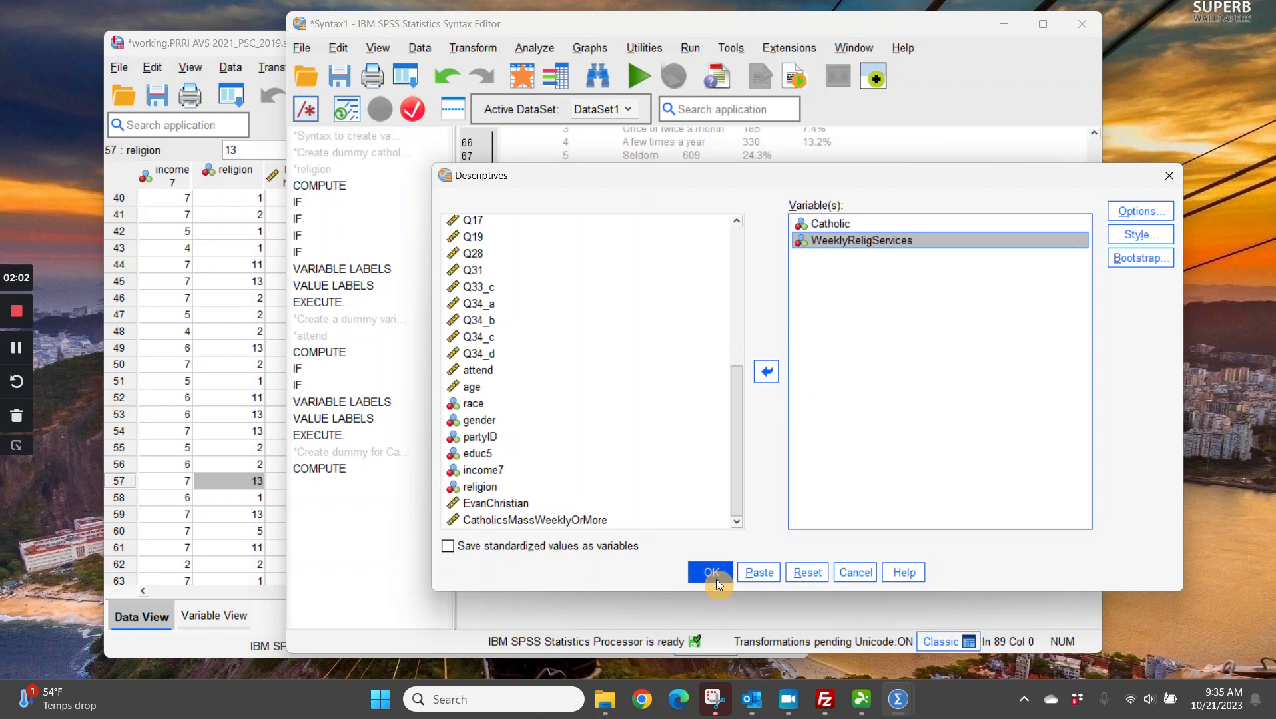
click(754, 574)
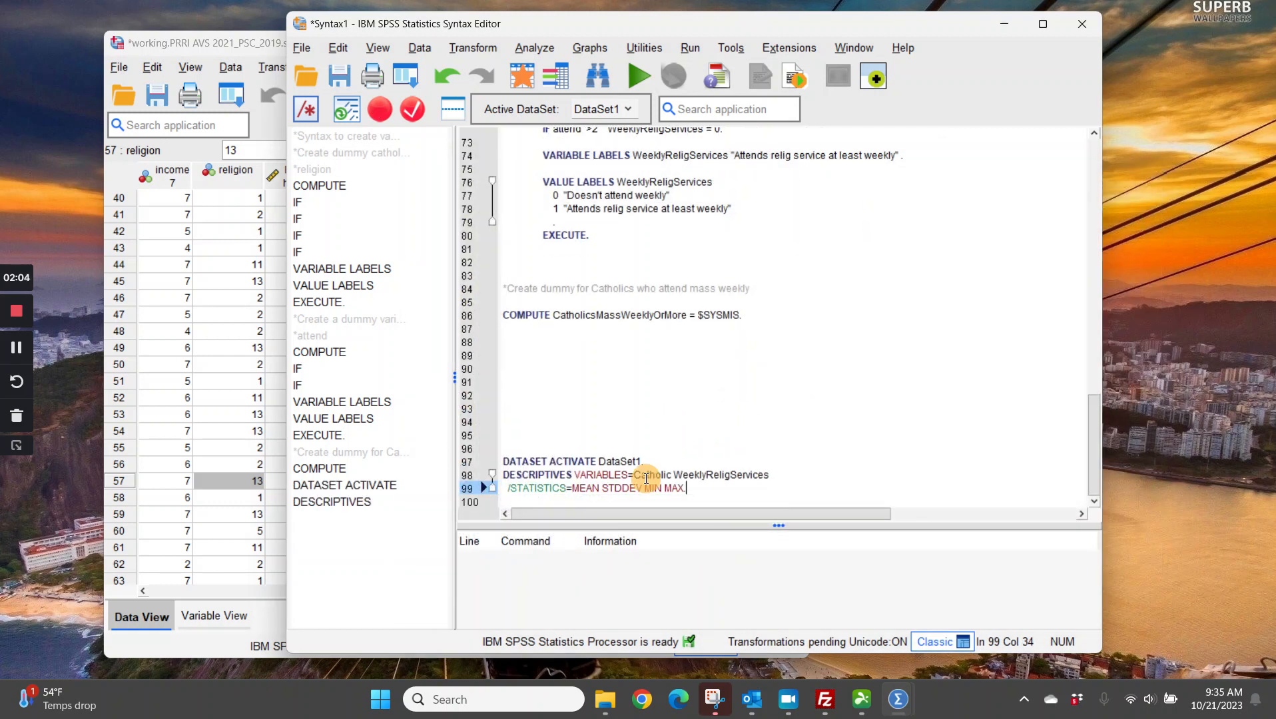
Examine the pasted DESCRIPTIVES syntax and highlight the variable name WeeklyReligServices in it.
drag(712, 488, 484, 456)
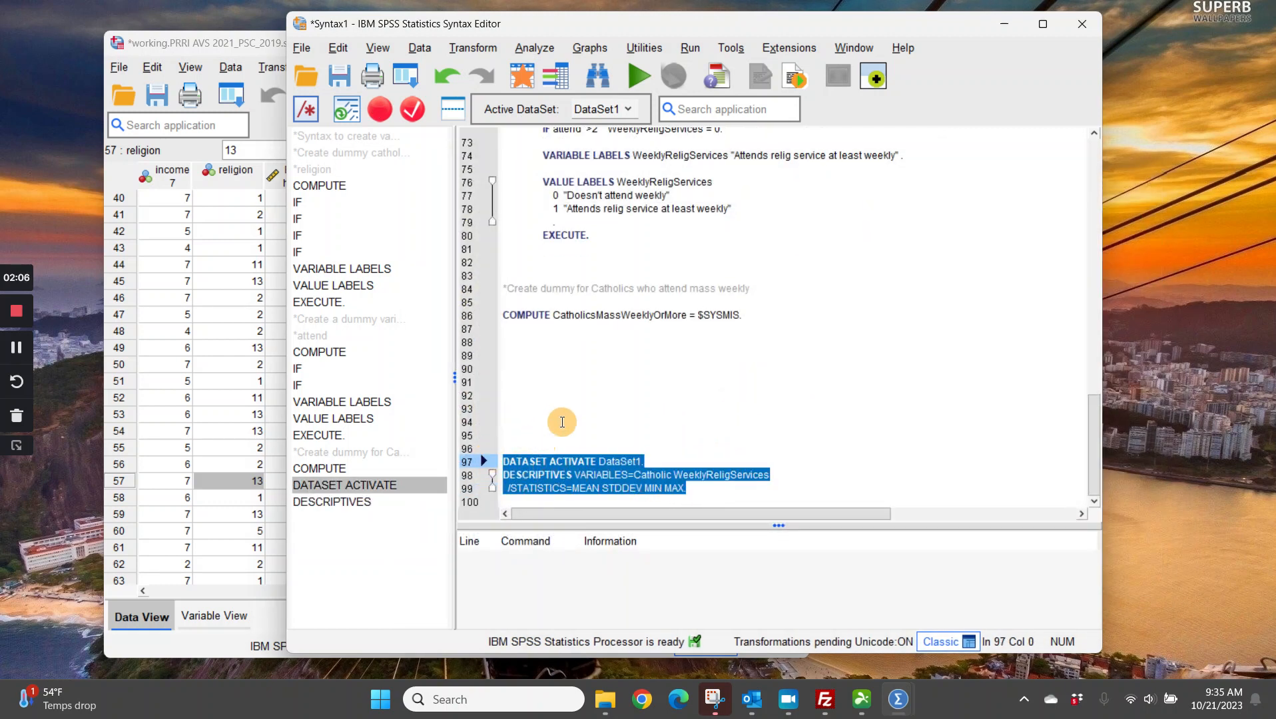
click(647, 383)
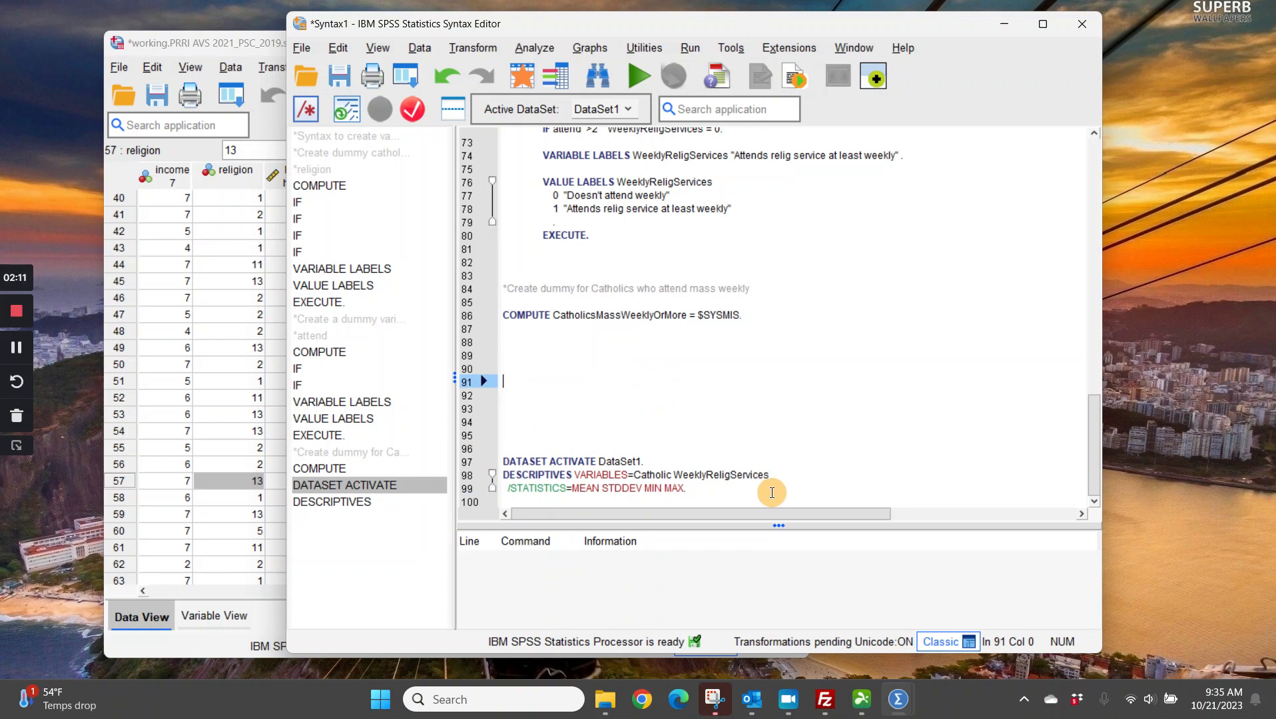
double_click(707, 475)
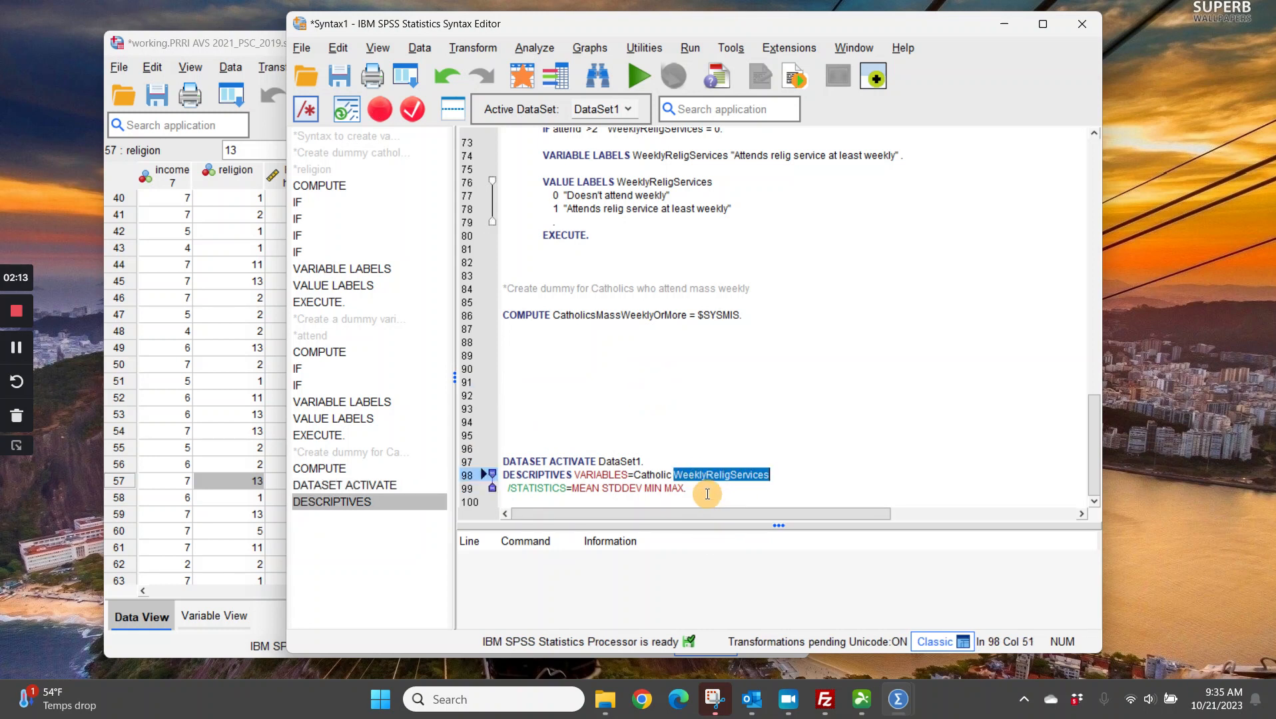
click(751, 493)
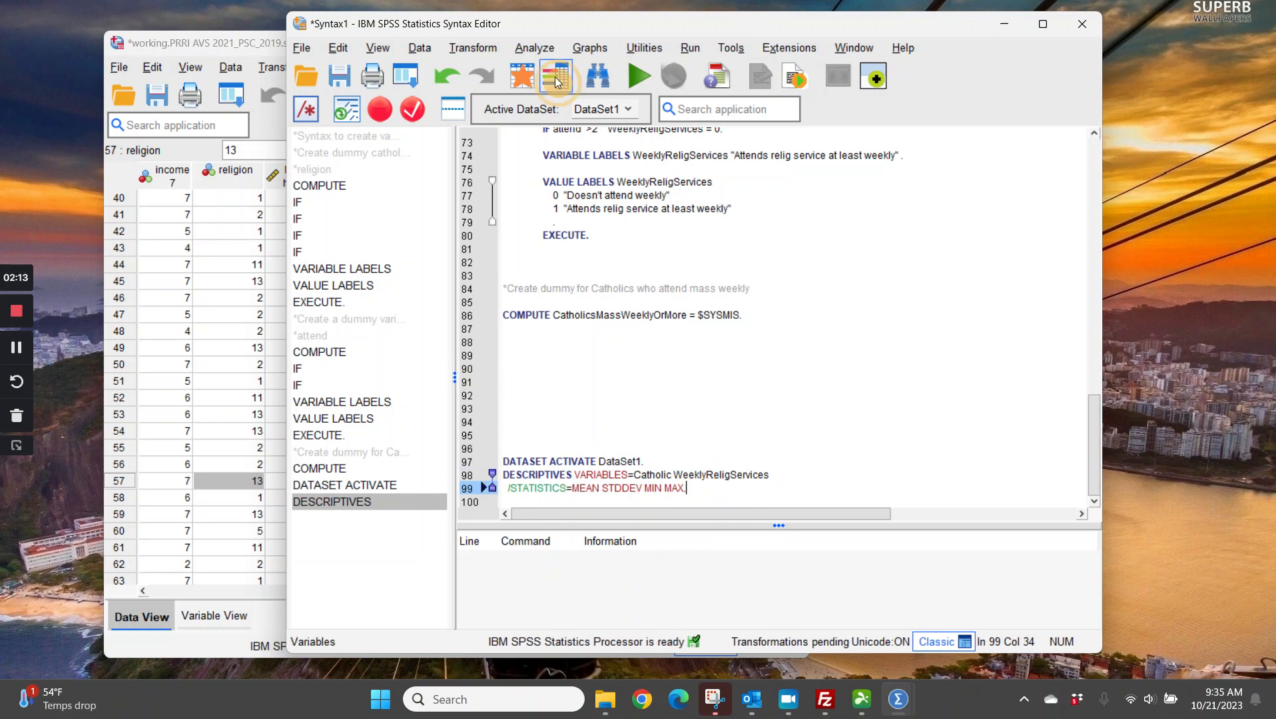
double_click(711, 474)
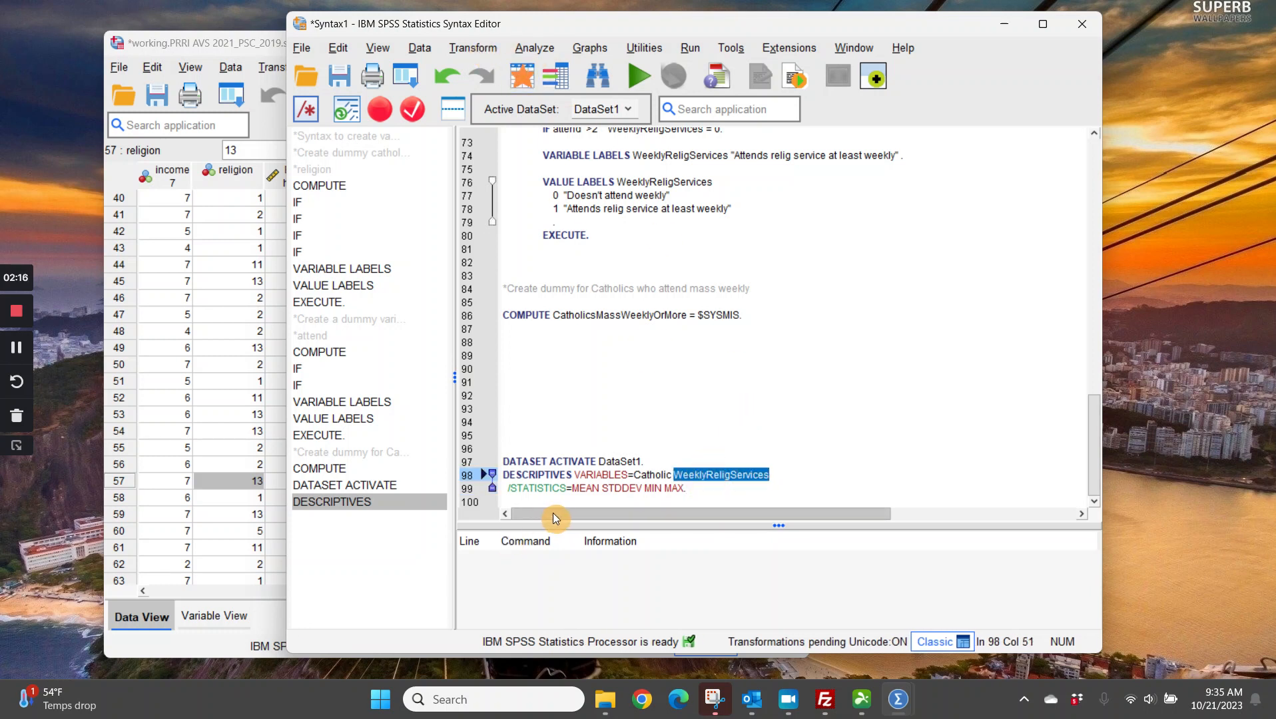
Start an IF statement on a new line below the COMPUTE statement with the condition (Catholic = 1 AND.
double_click(659, 474)
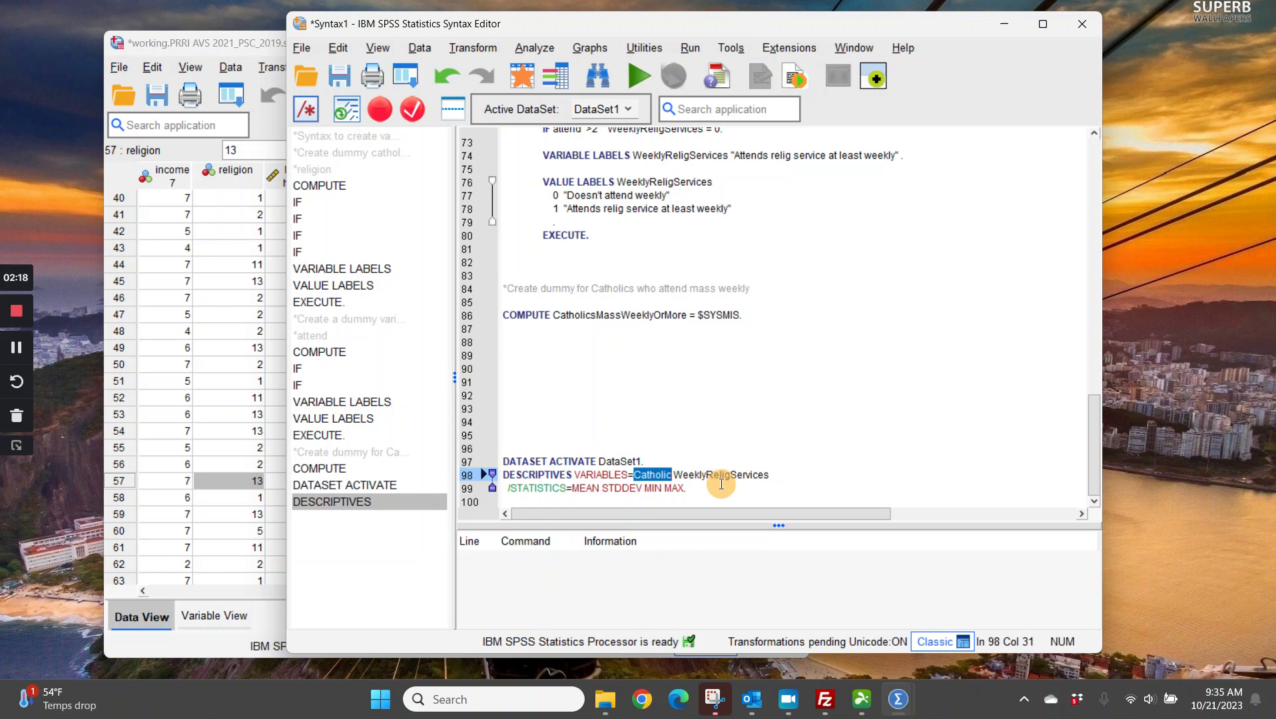
click(738, 370)
click(765, 319)
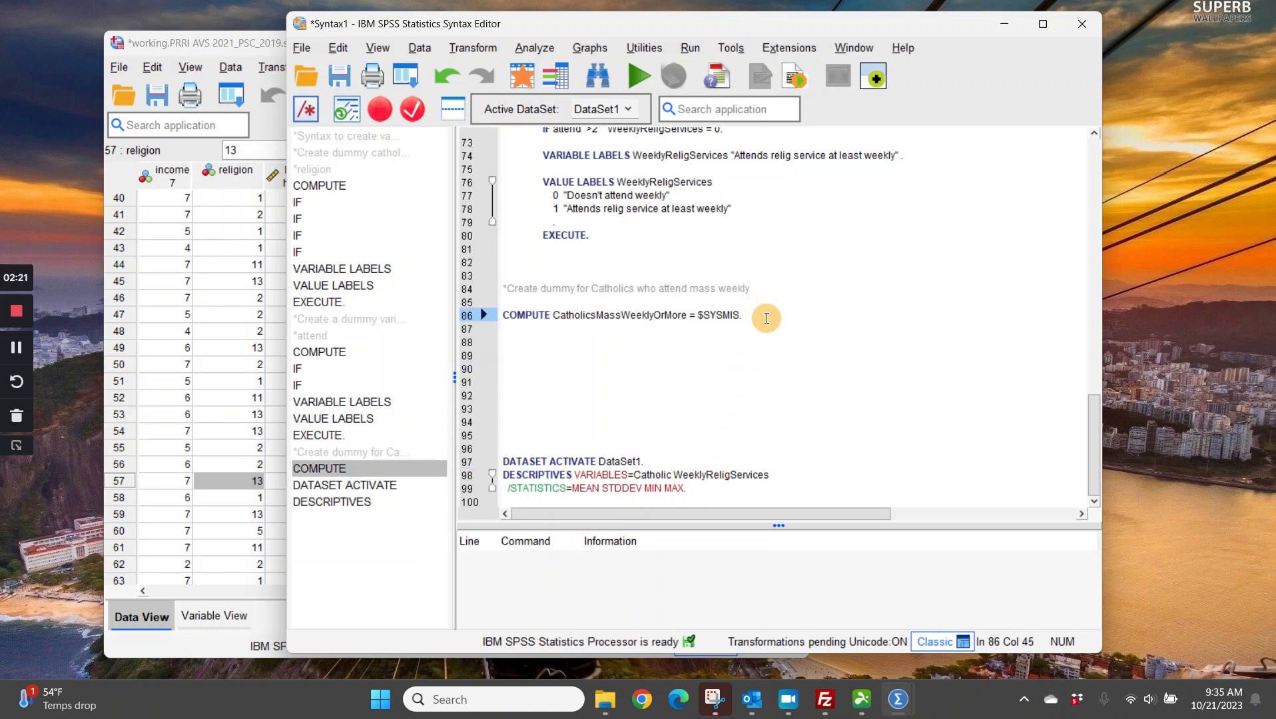
key(Return)
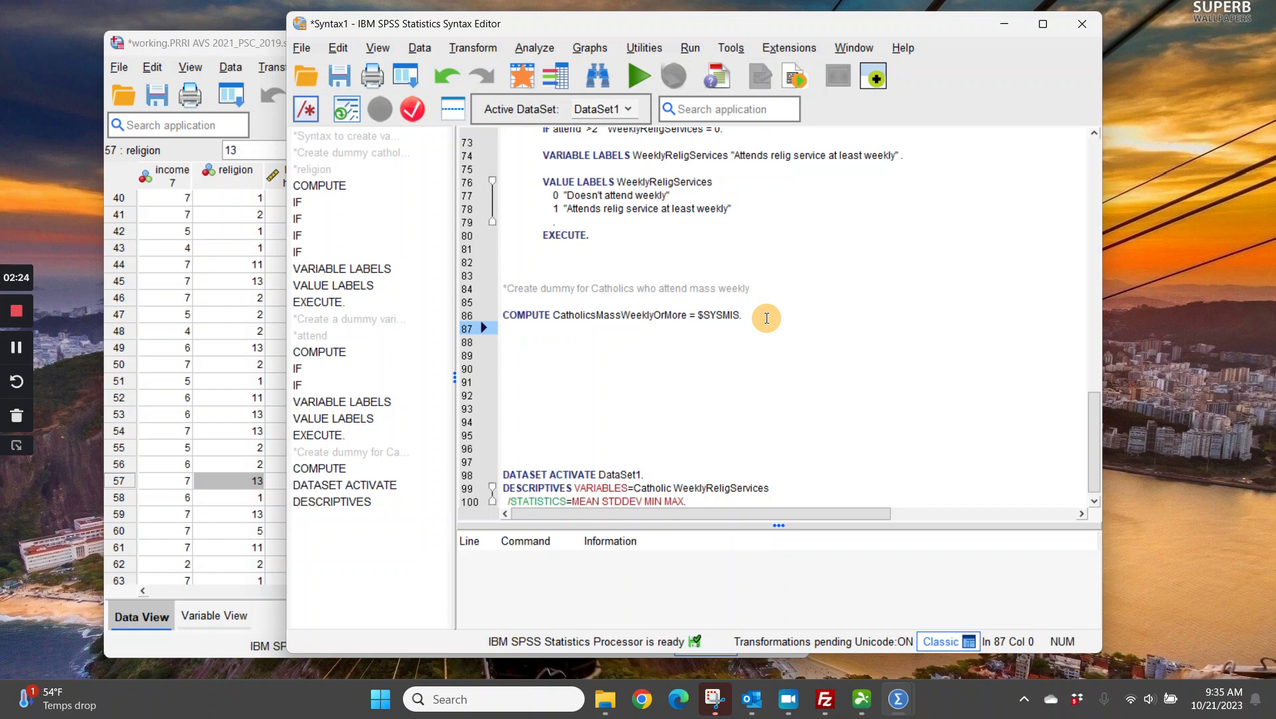
text(IF ()
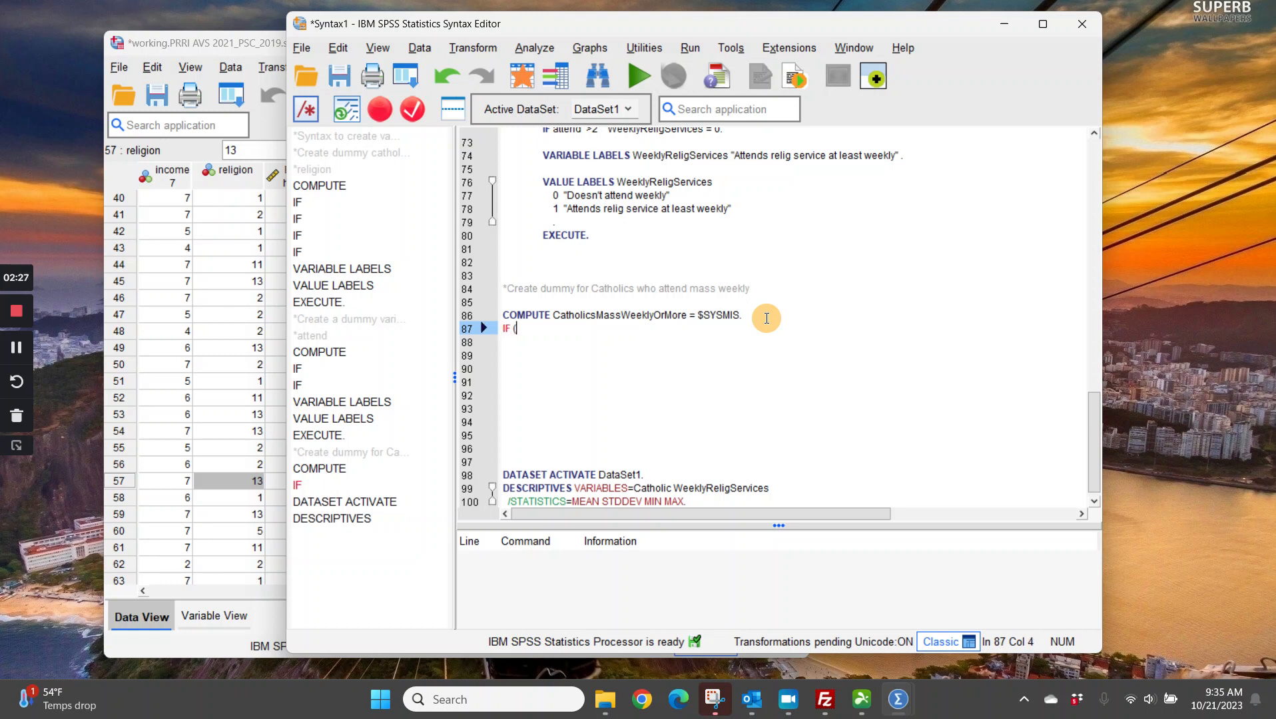
double_click(658, 489)
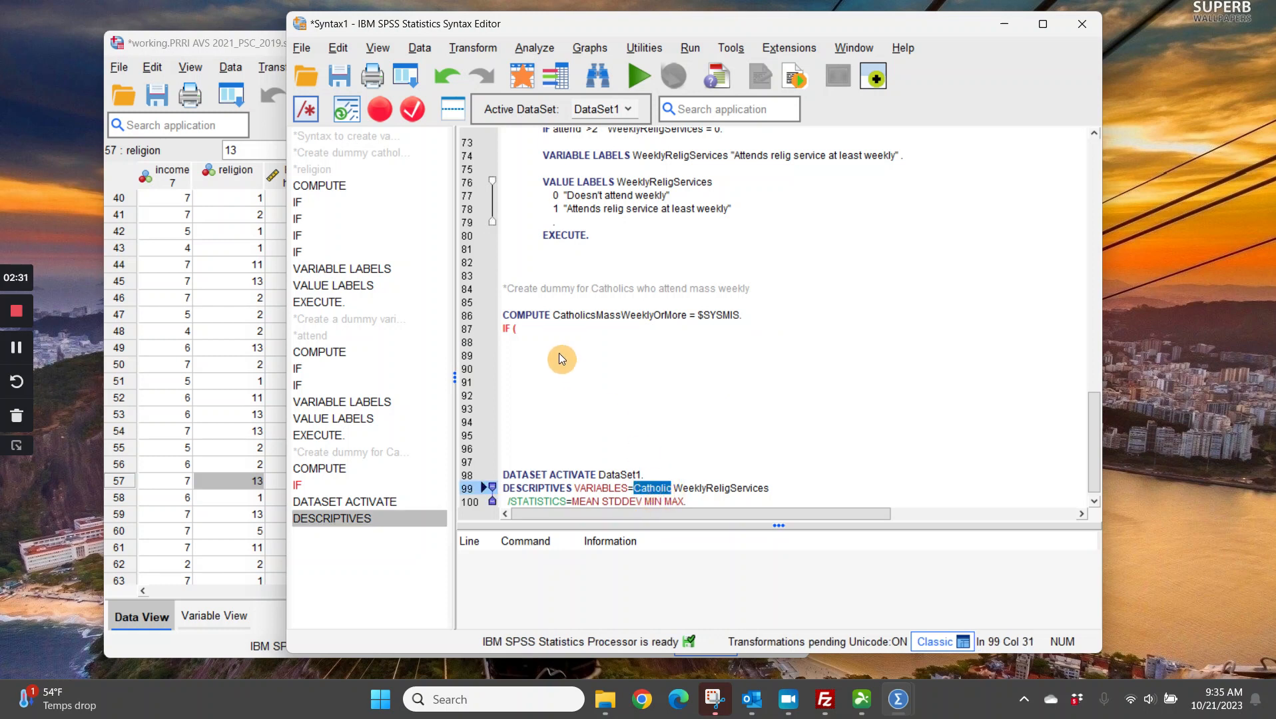
click(549, 330)
text((Catholic)
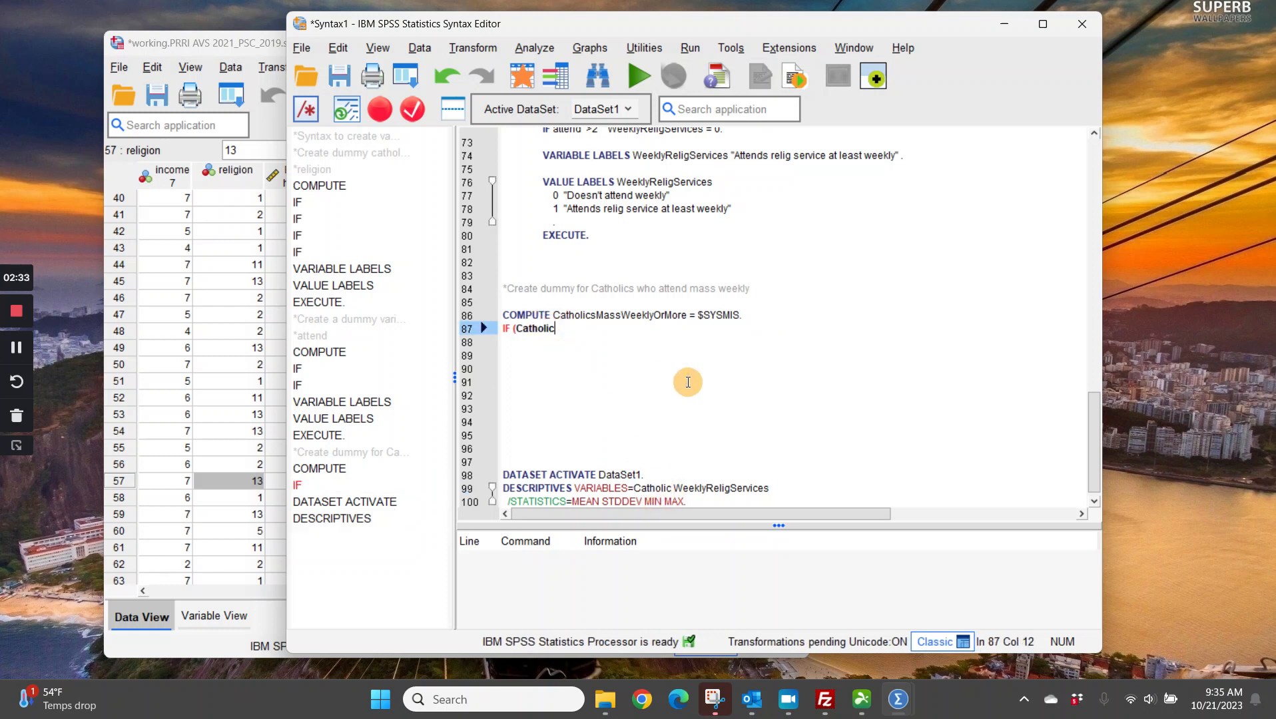
key(Escape)
text(1 AND)
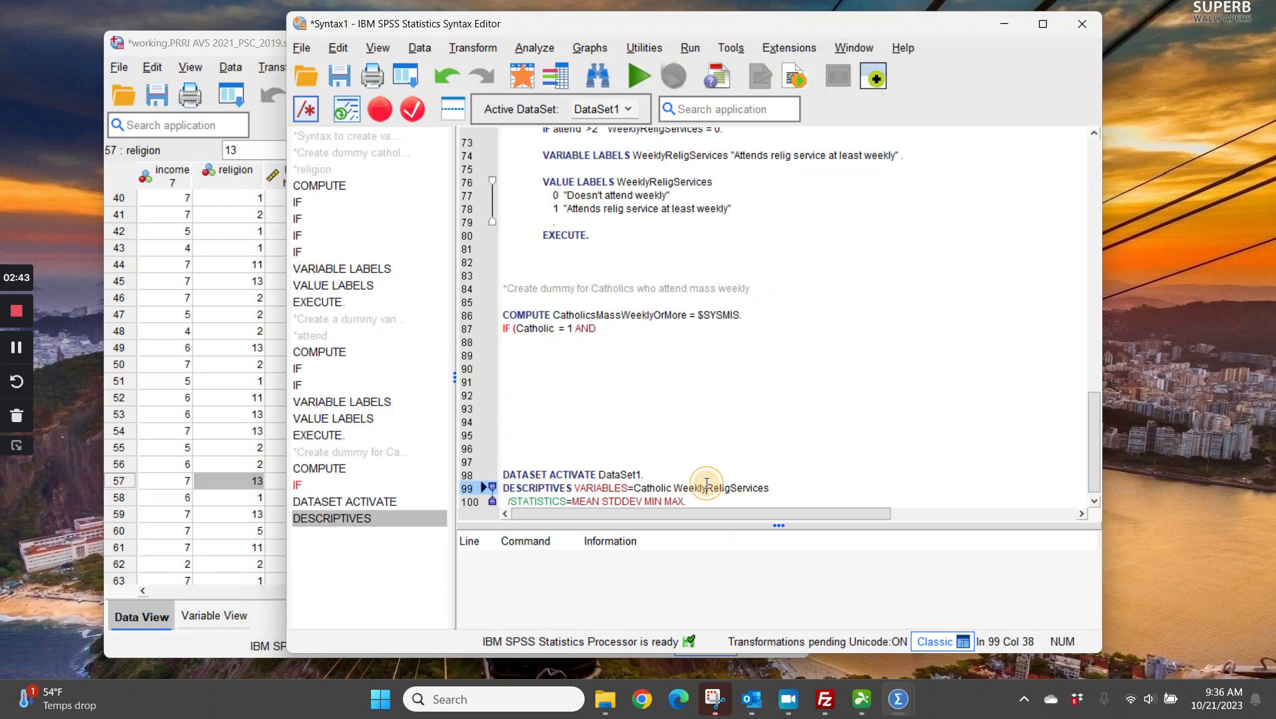
Copy WeeklyReligServices from the DESCRIPTIVES command into the IF condition after AND and close the parenthesis.
double_click(704, 488)
key(ctrl+c)
click(637, 338)
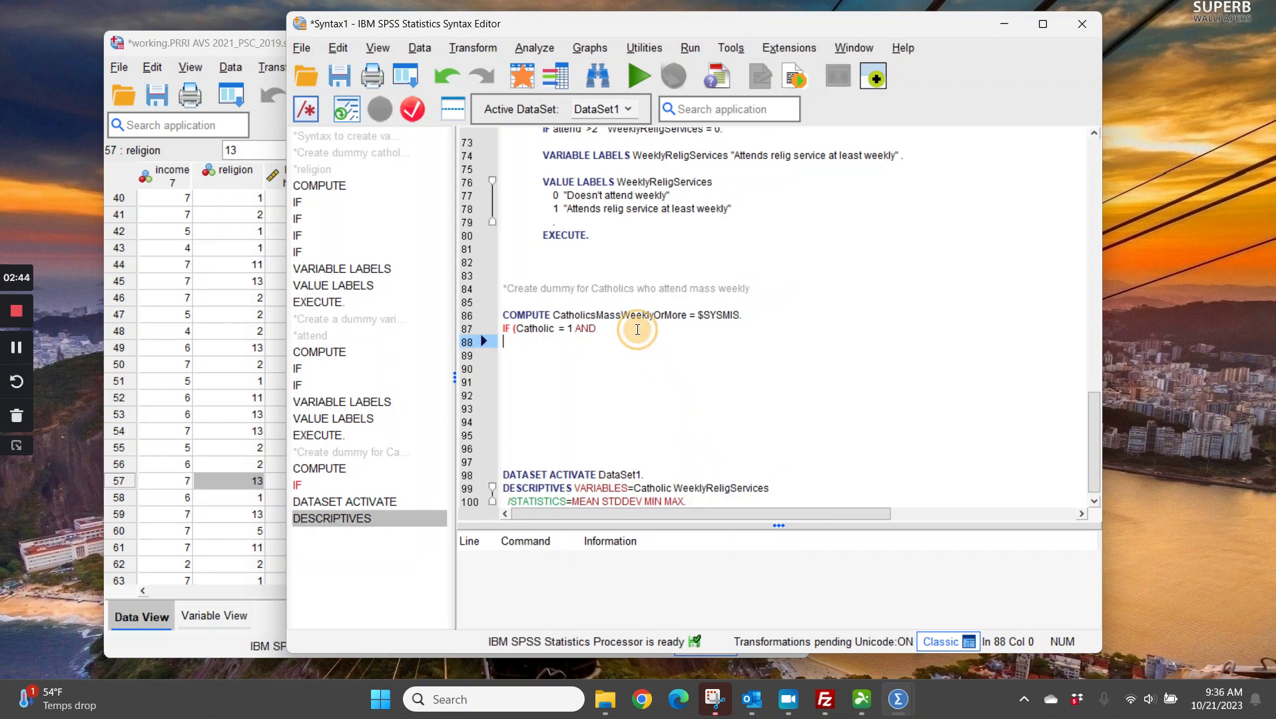
click(636, 326)
key(ctrl+v)
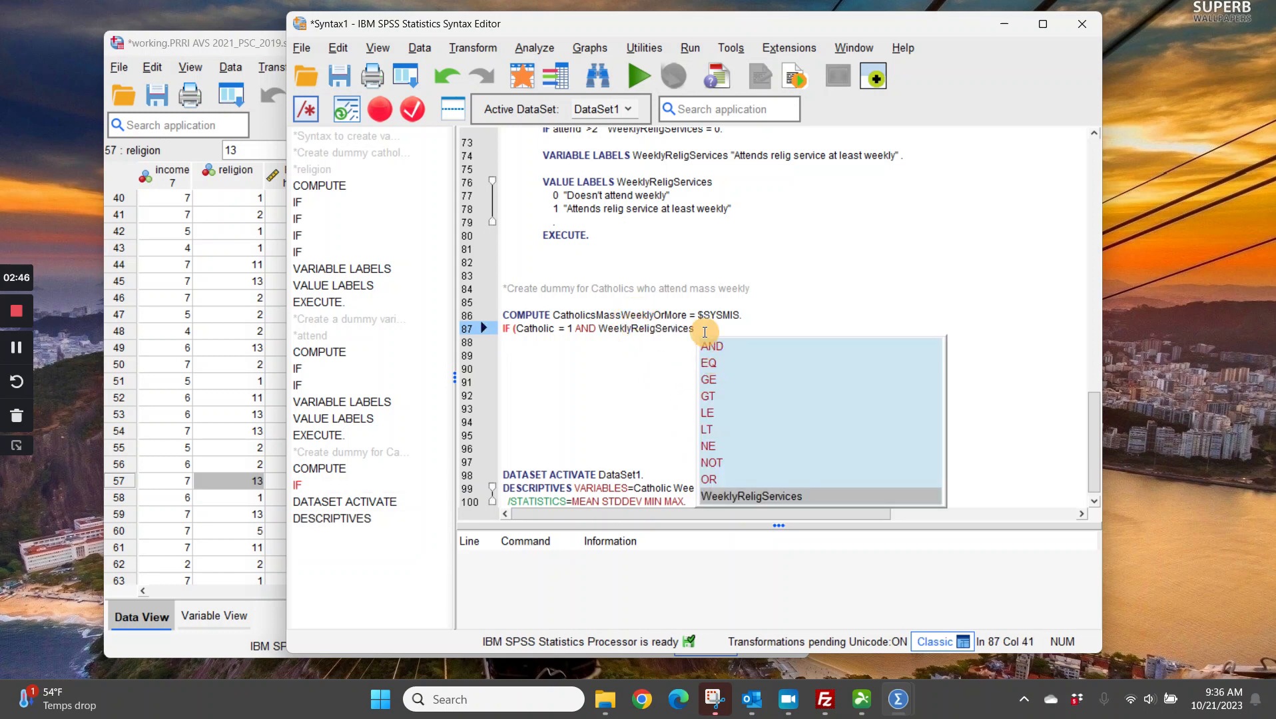
text())
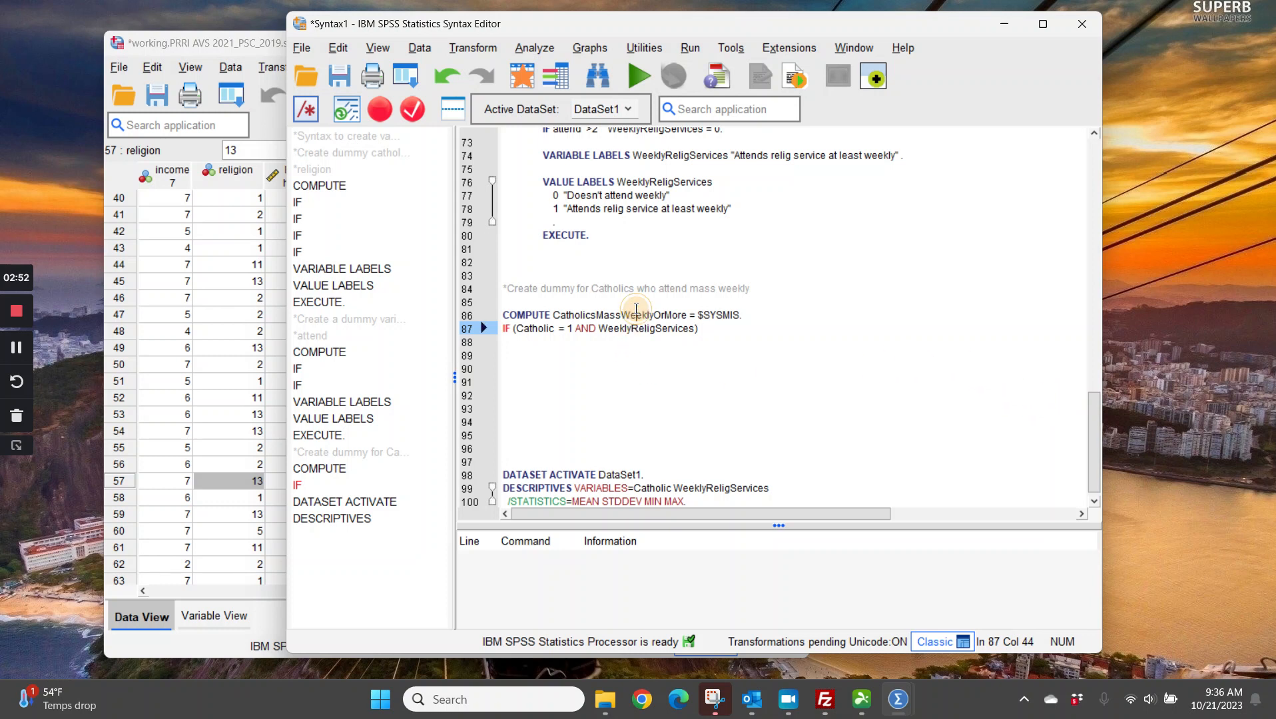
Copy CatholicsMassWeeklyOrMore from the COMPUTE line to the end of the IF statement, followed by a period and a new line.
double_click(656, 321)
key(ctrl+c)
click(753, 327)
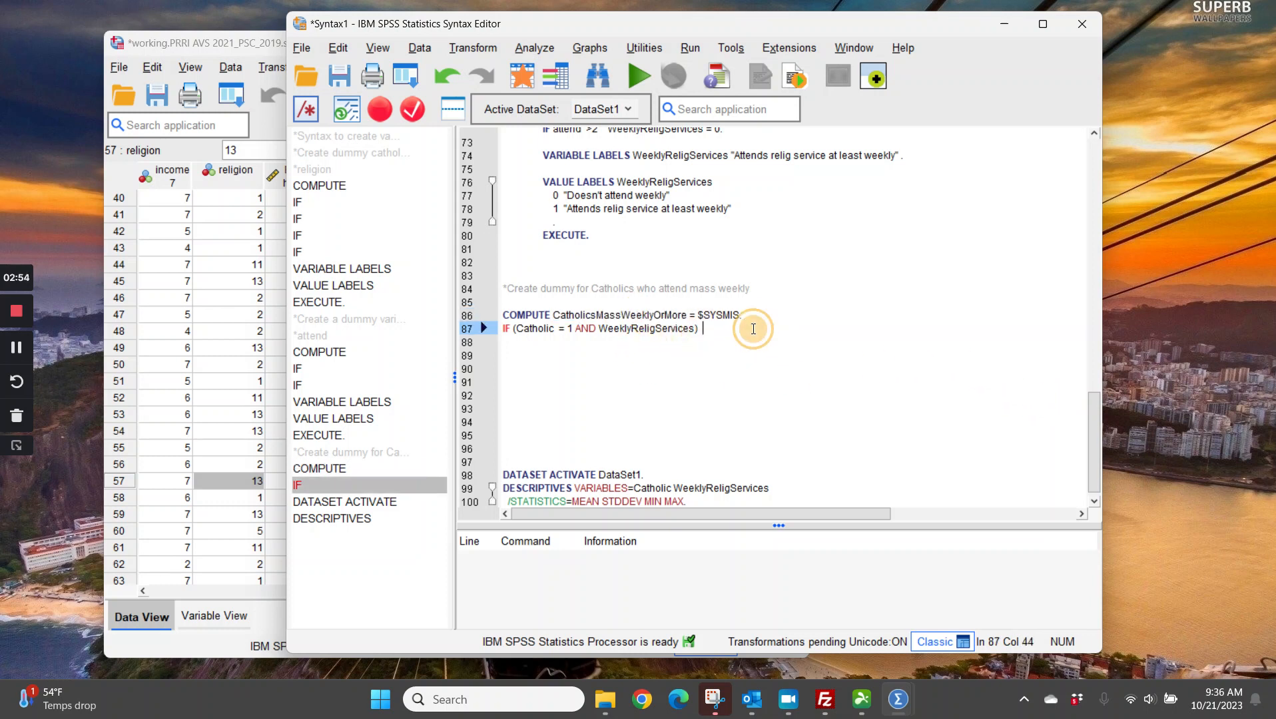
key(ctrl+v)
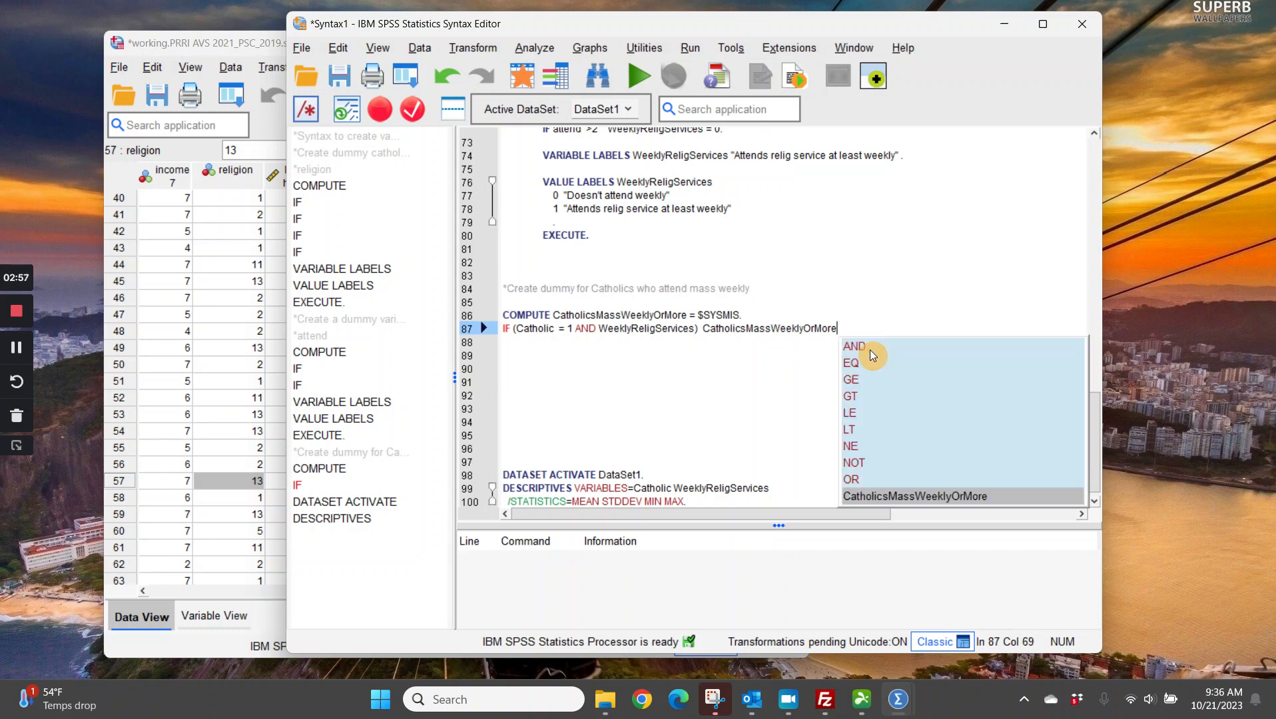
text(.)
key(Return)
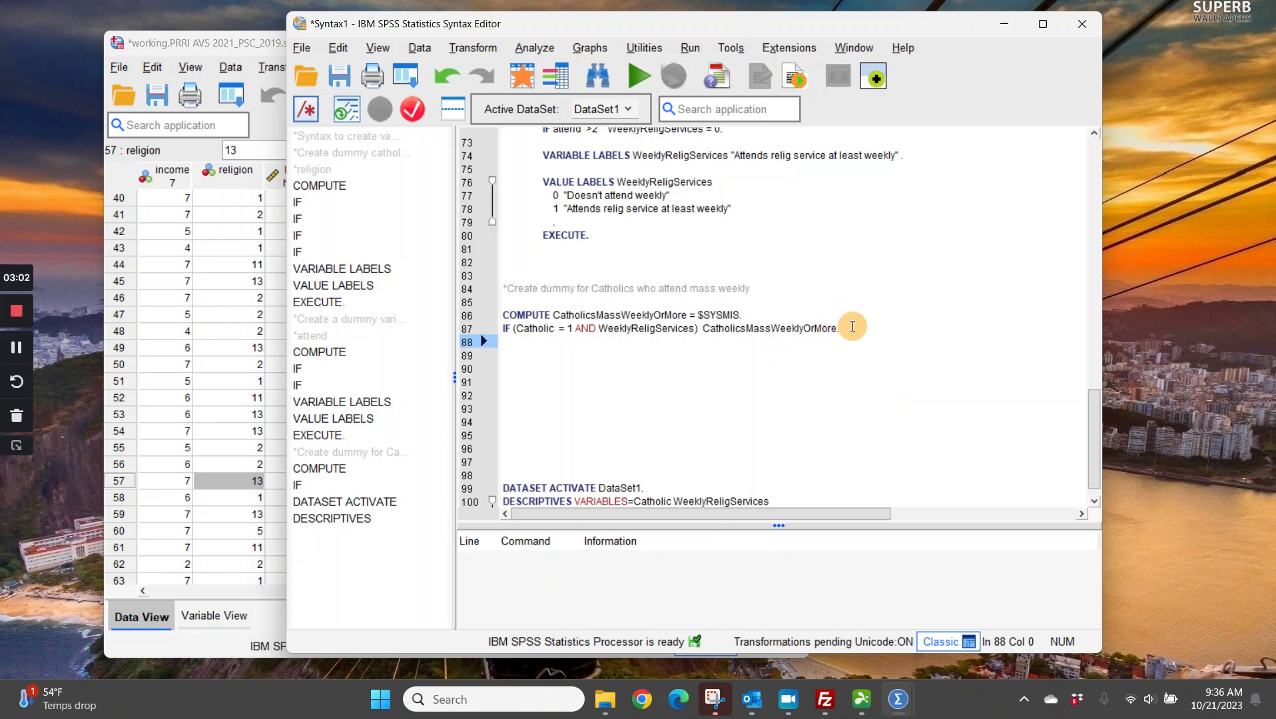
Complete the second IF condition as WeeklyReligServices = 1 and highlight both parts of the condition for review.
drag(843, 329, 498, 332)
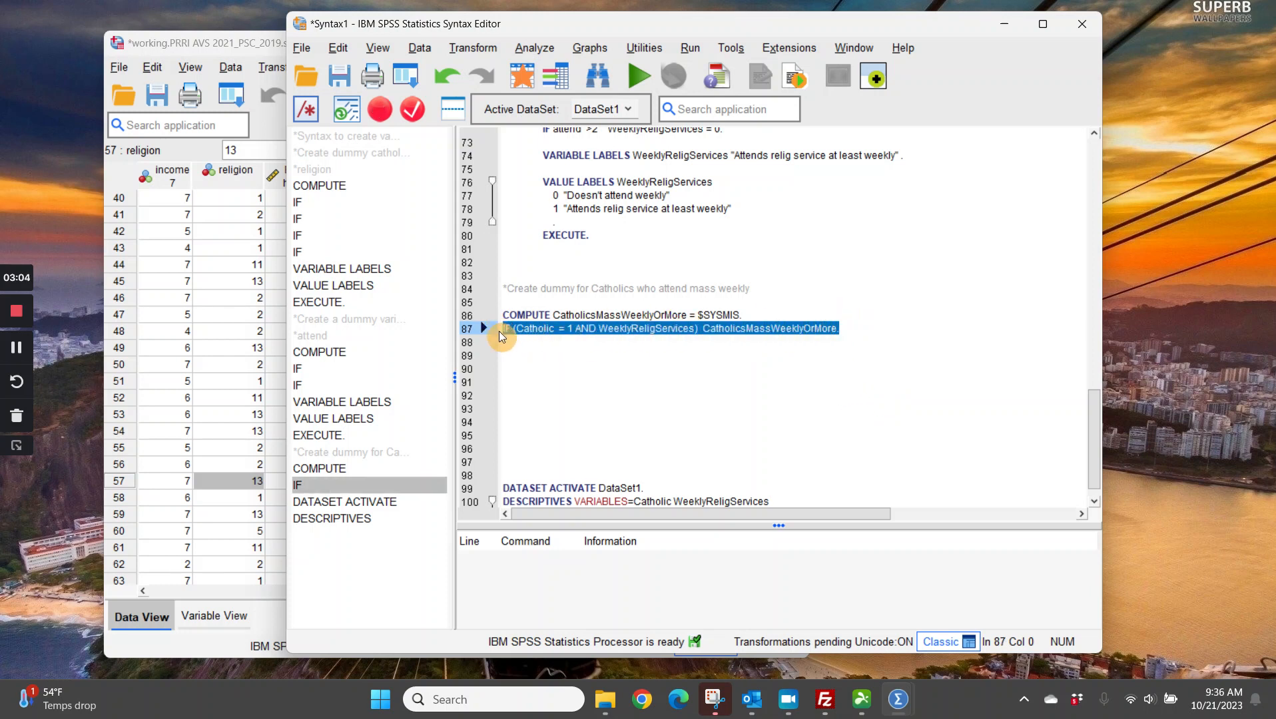
click(698, 330)
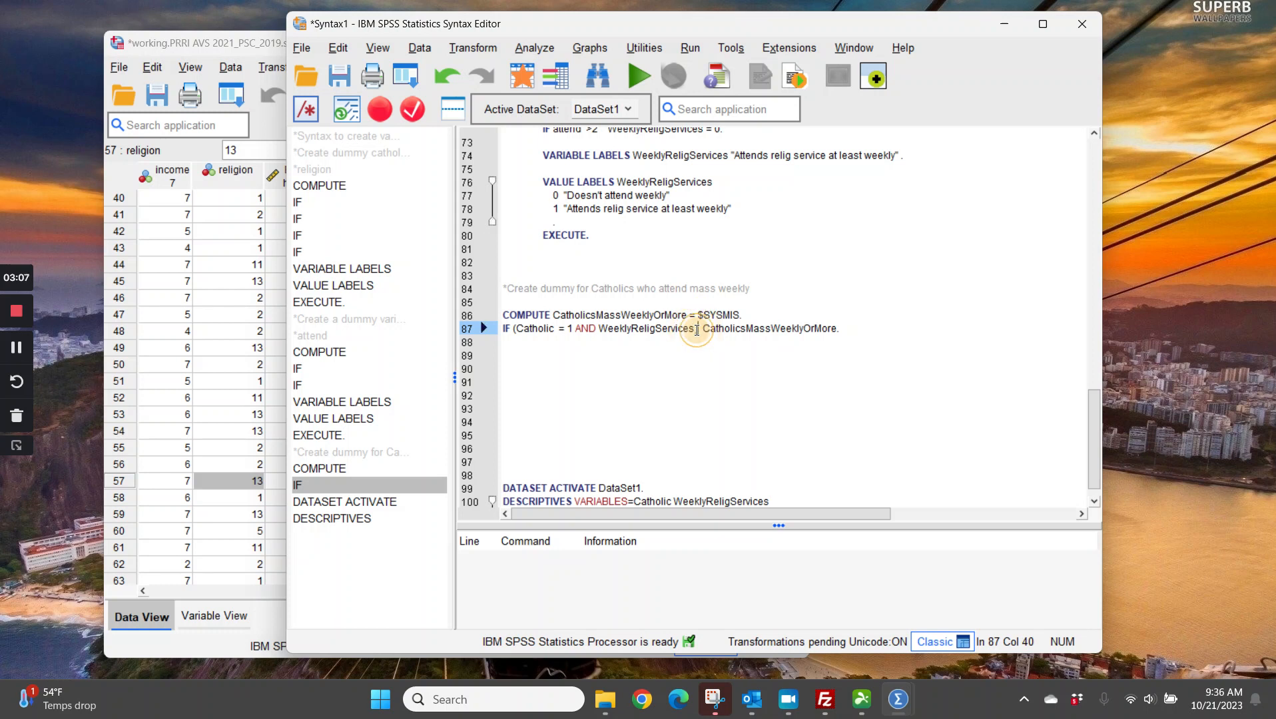
text(= 1)
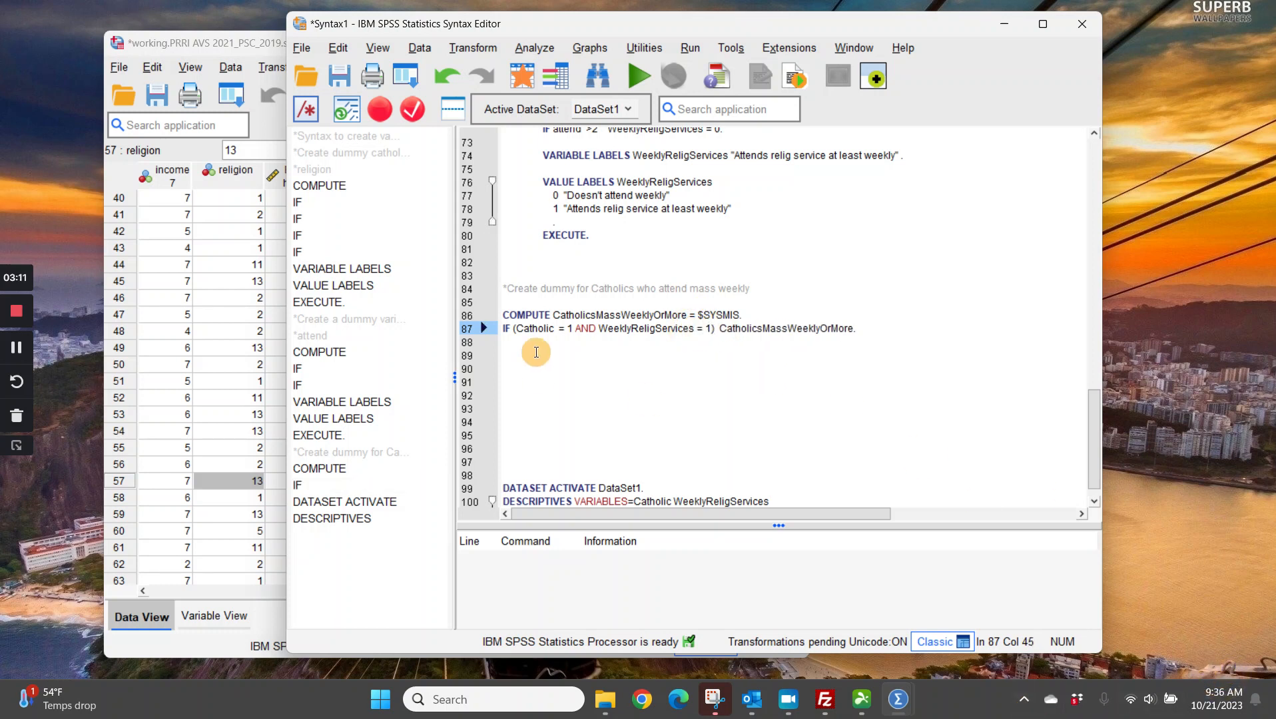
drag(573, 330, 512, 329)
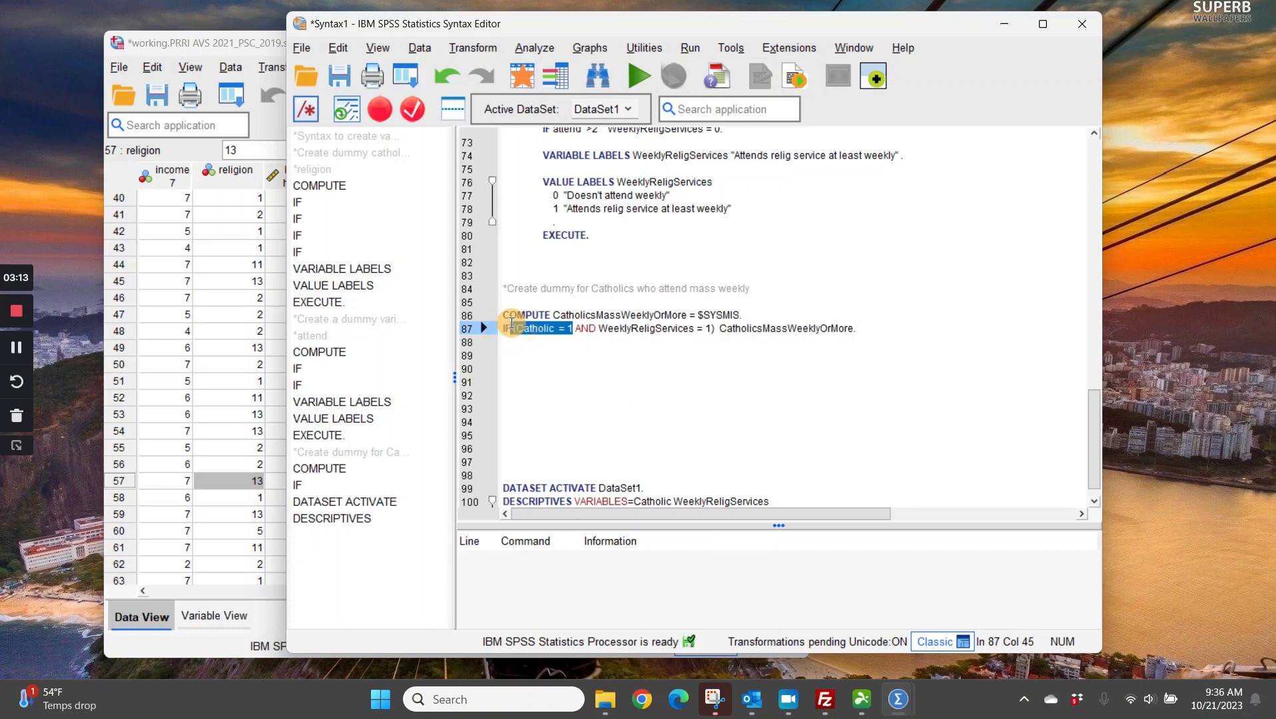
drag(711, 329, 599, 331)
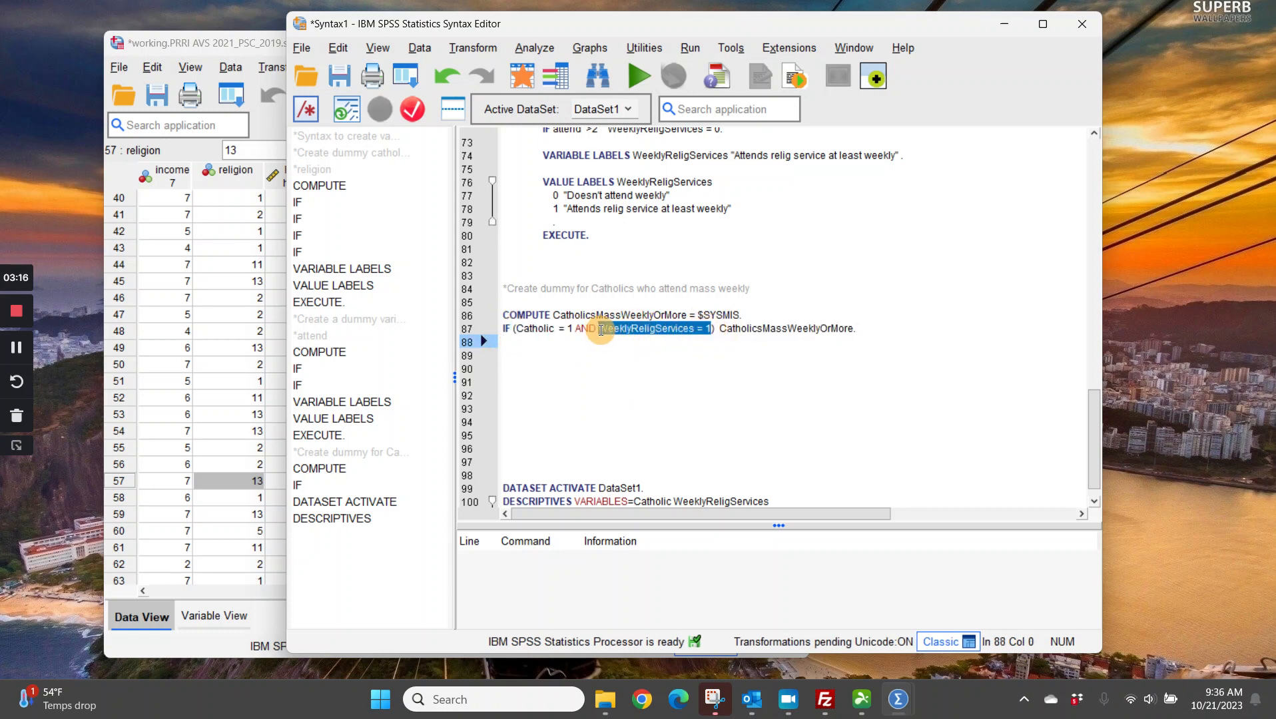
click(678, 390)
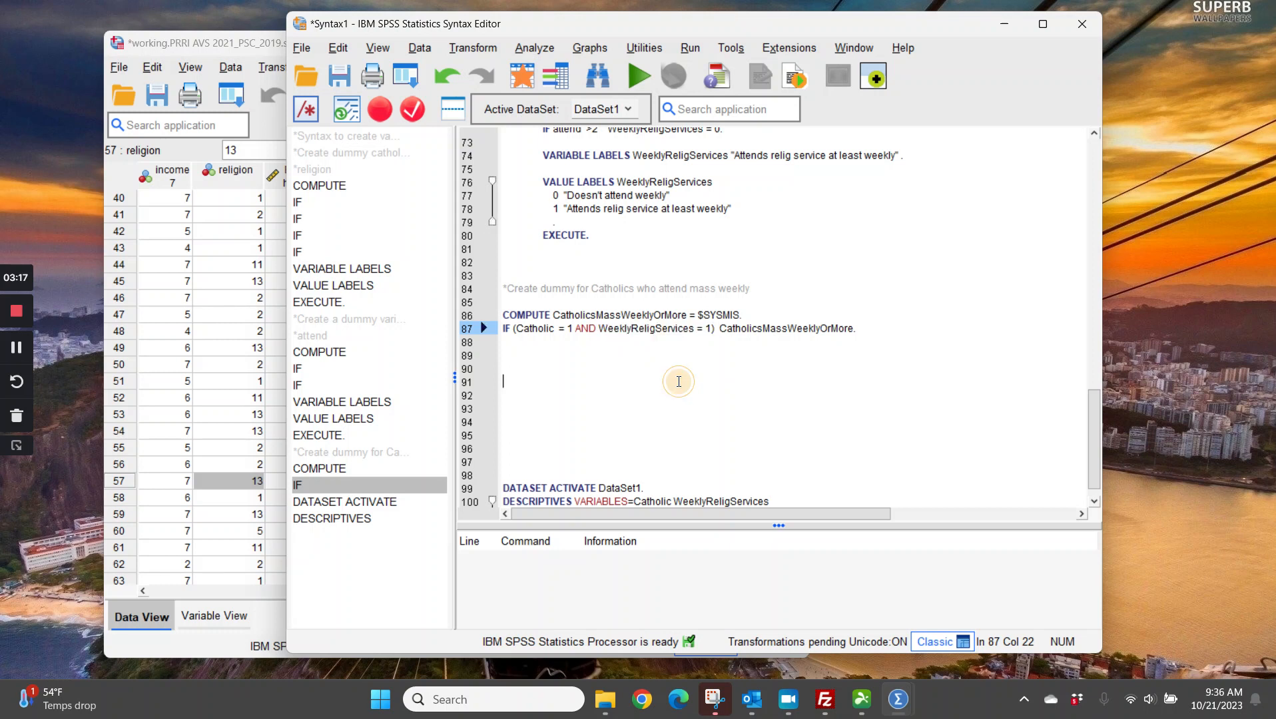
Finish the IF statement with CatholicsMassWeeklyOrMore = 1. and insert a tab space before that variable name.
click(856, 329)
text(.)
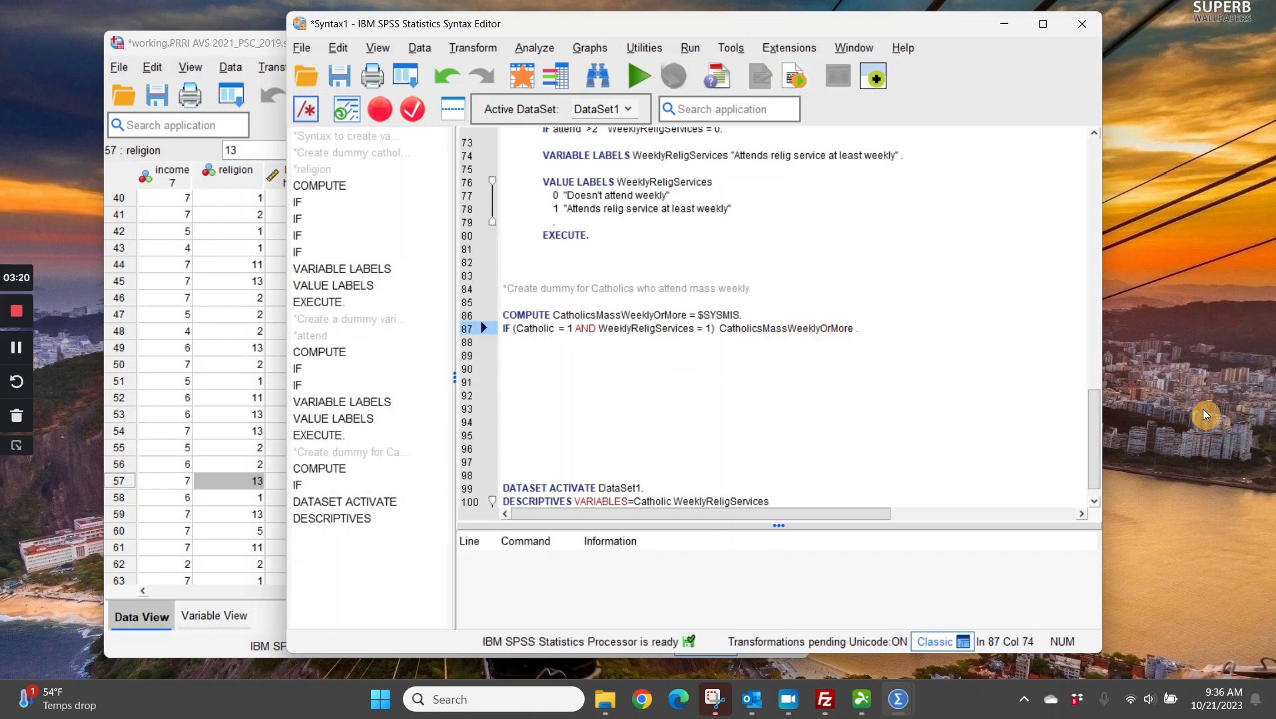
key(BackSpace)
text(= 1.)
click(917, 390)
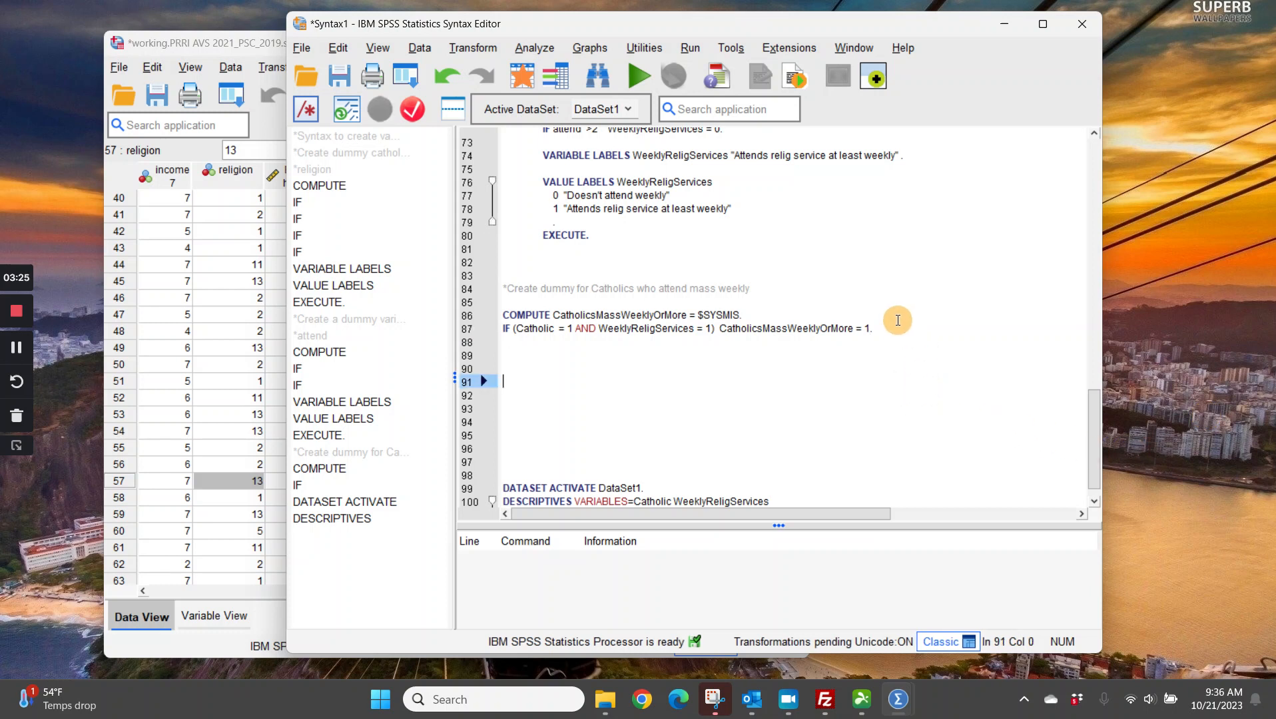
click(720, 326)
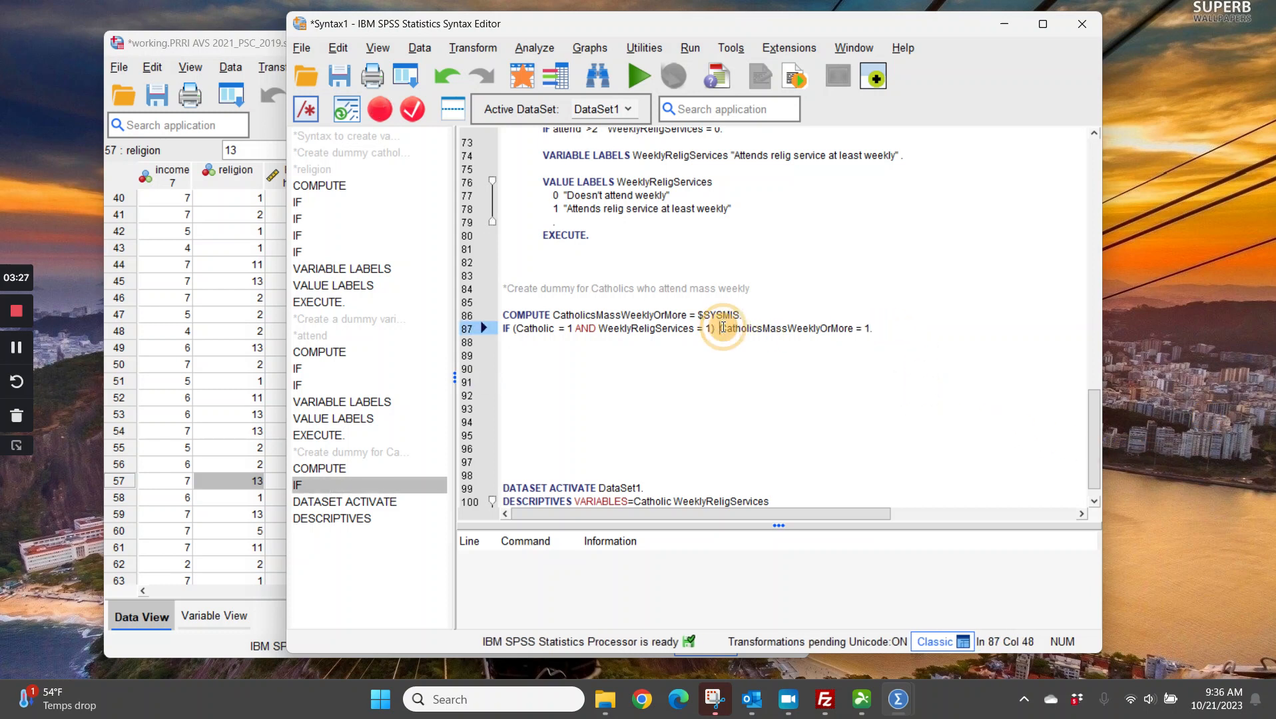
key(Tab)
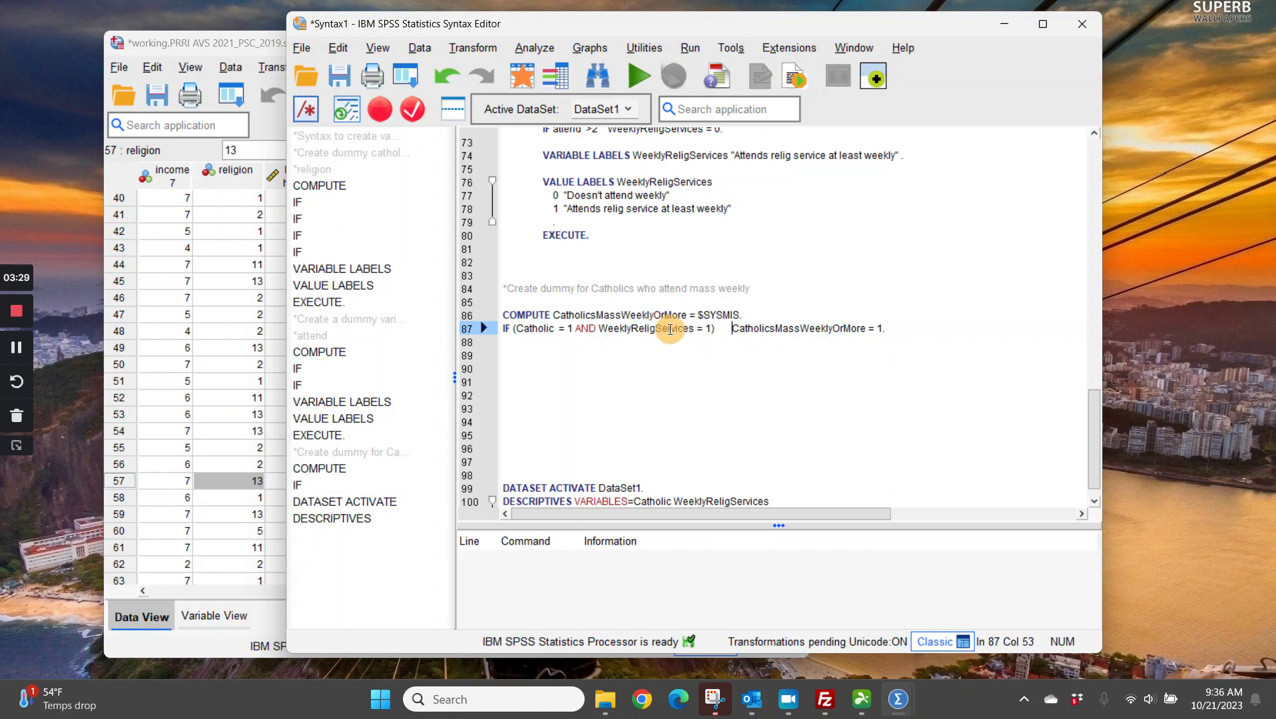
Run the IF statement on its own and inspect the CatholicsMassWeeklyOrMore column in the dataset.
click(926, 326)
drag(896, 328, 490, 338)
click(489, 330)
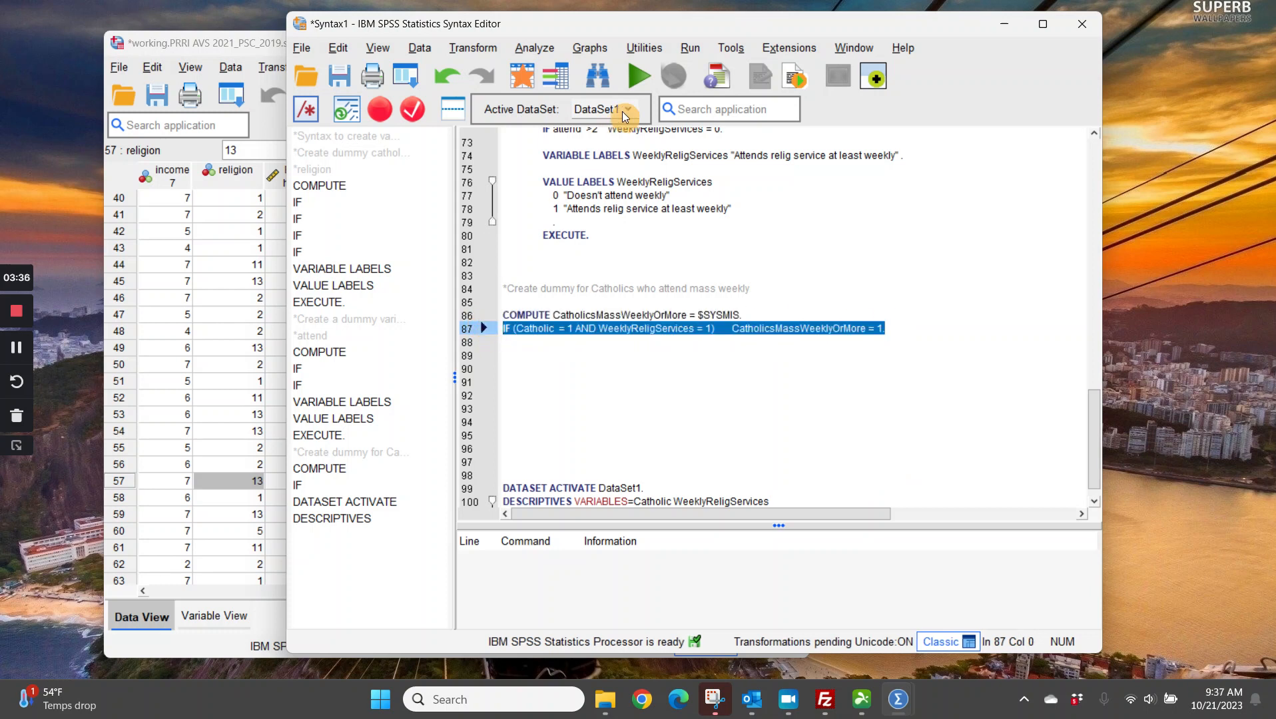
click(637, 75)
click(223, 285)
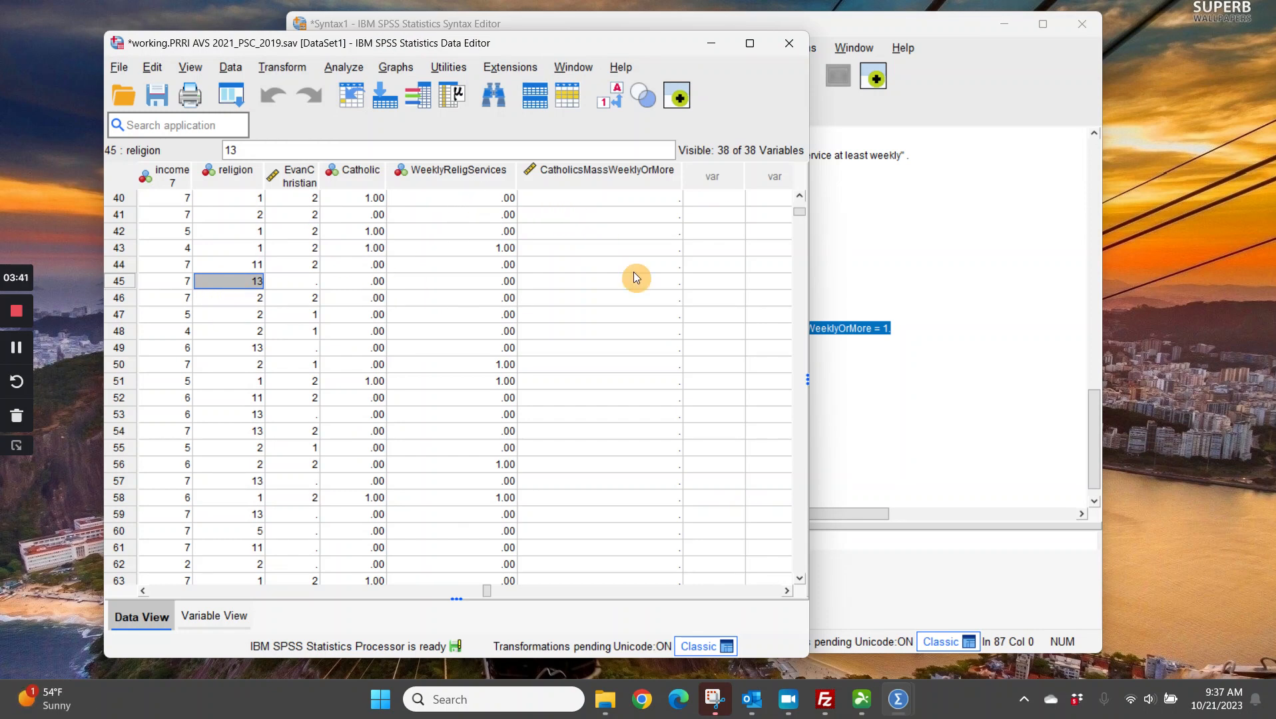
scroll(635, 276, down, 8)
scroll(657, 416, up, 18)
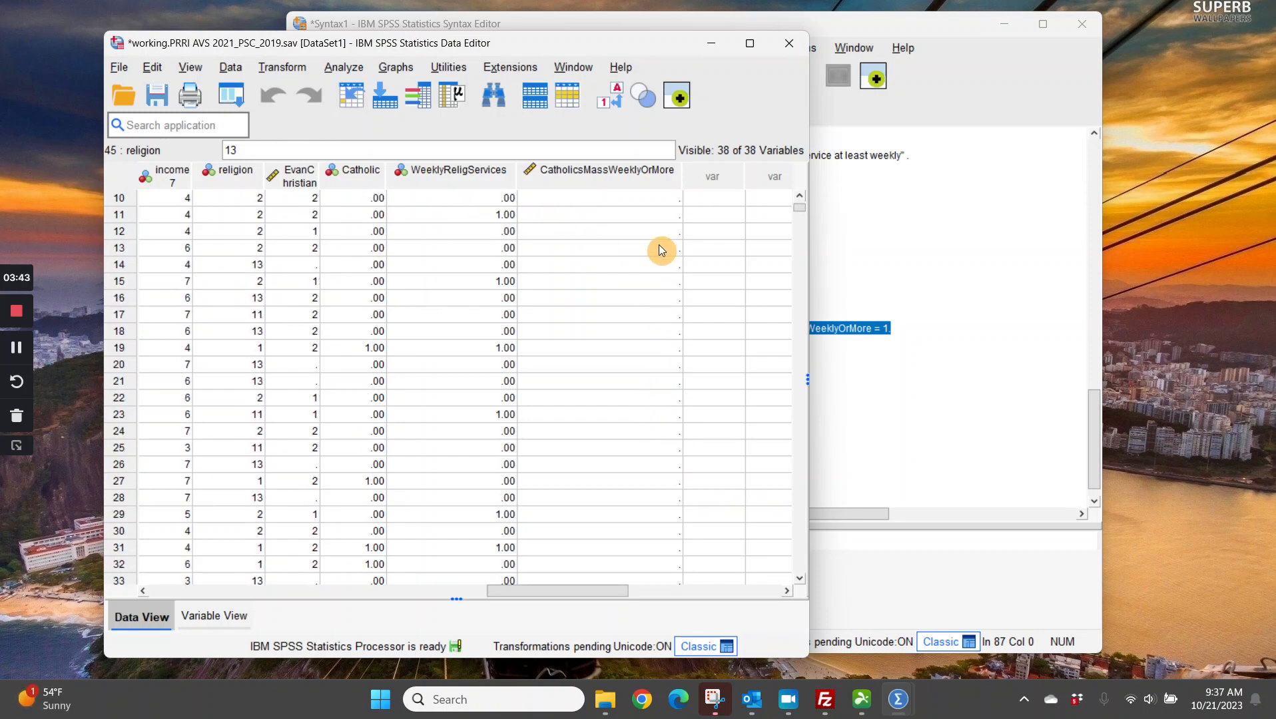
scroll(662, 249, up, 3)
click(658, 199)
Add an EXECUTE. command a few lines below the IF statement in the syntax and run it.
click(954, 277)
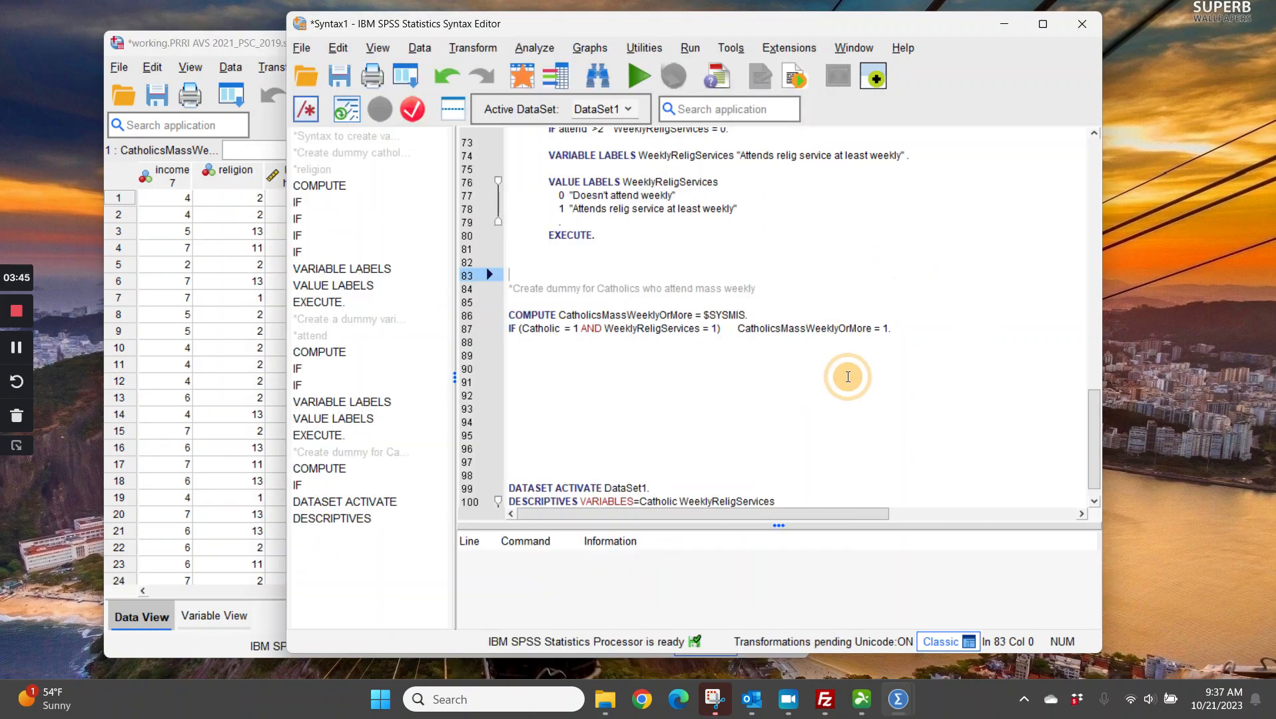
click(614, 350)
key(Return)
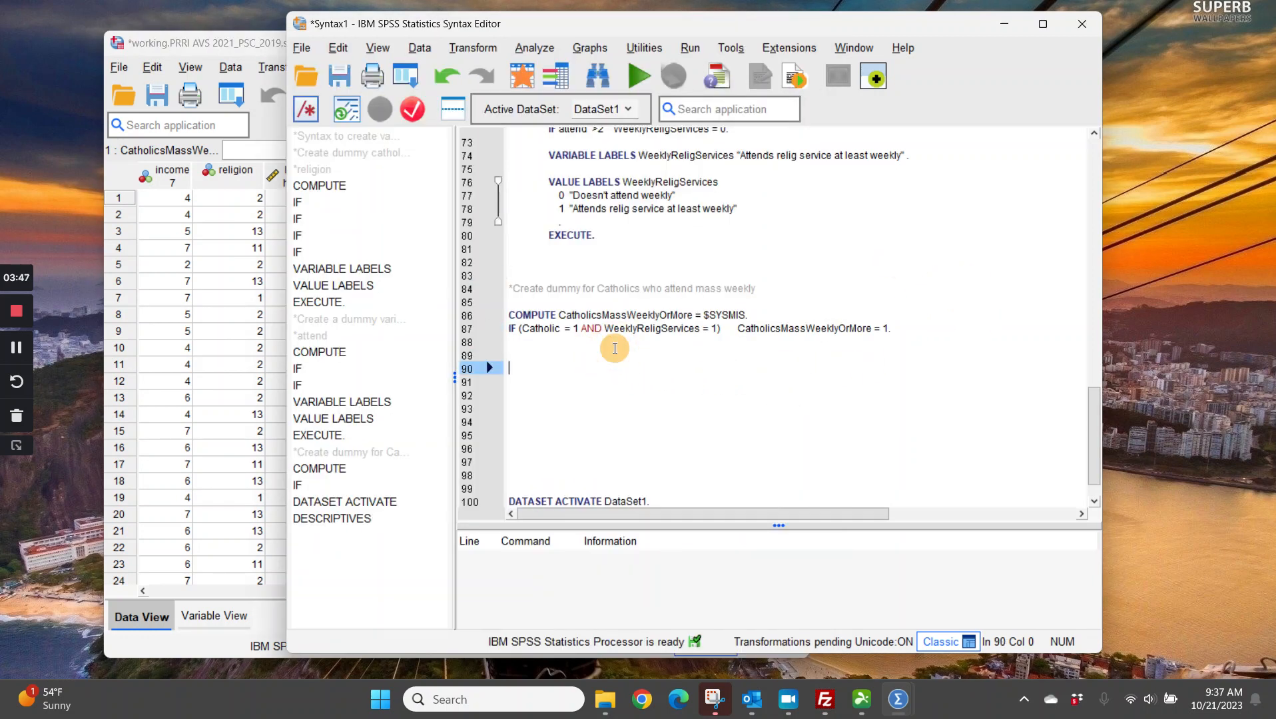
text(EXE)
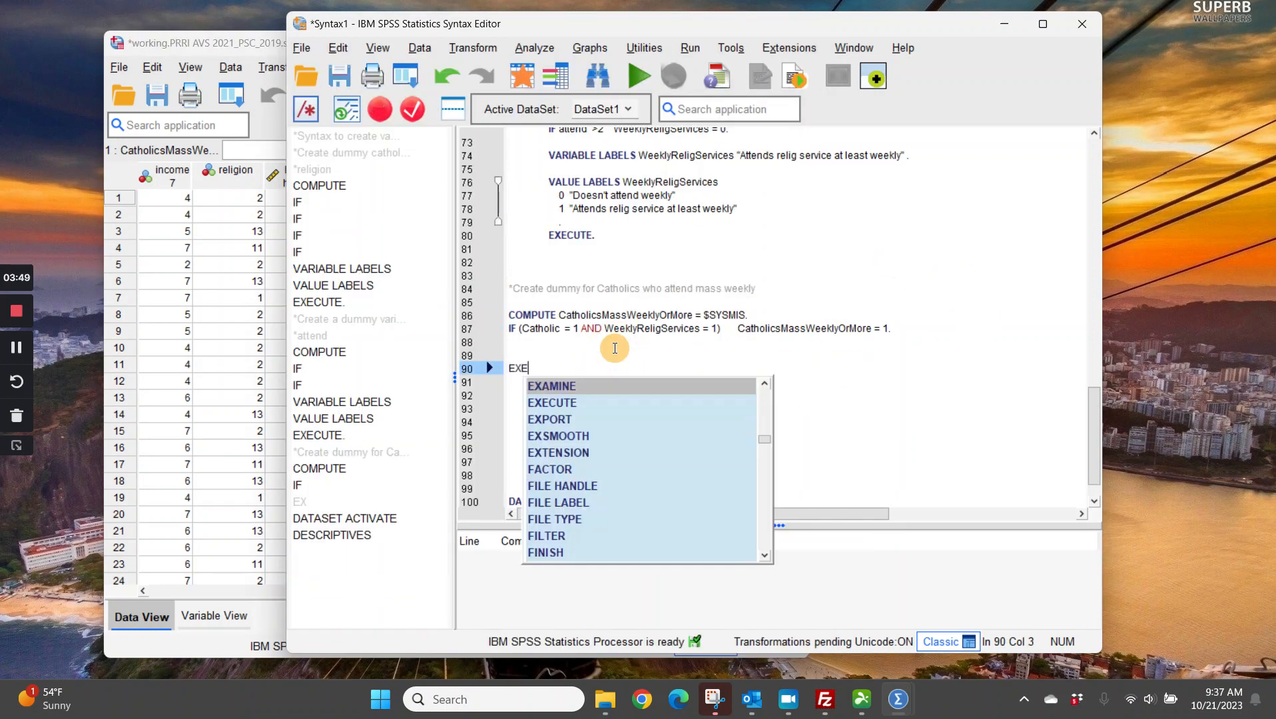
key(BackSpace)
key(BackSpace)
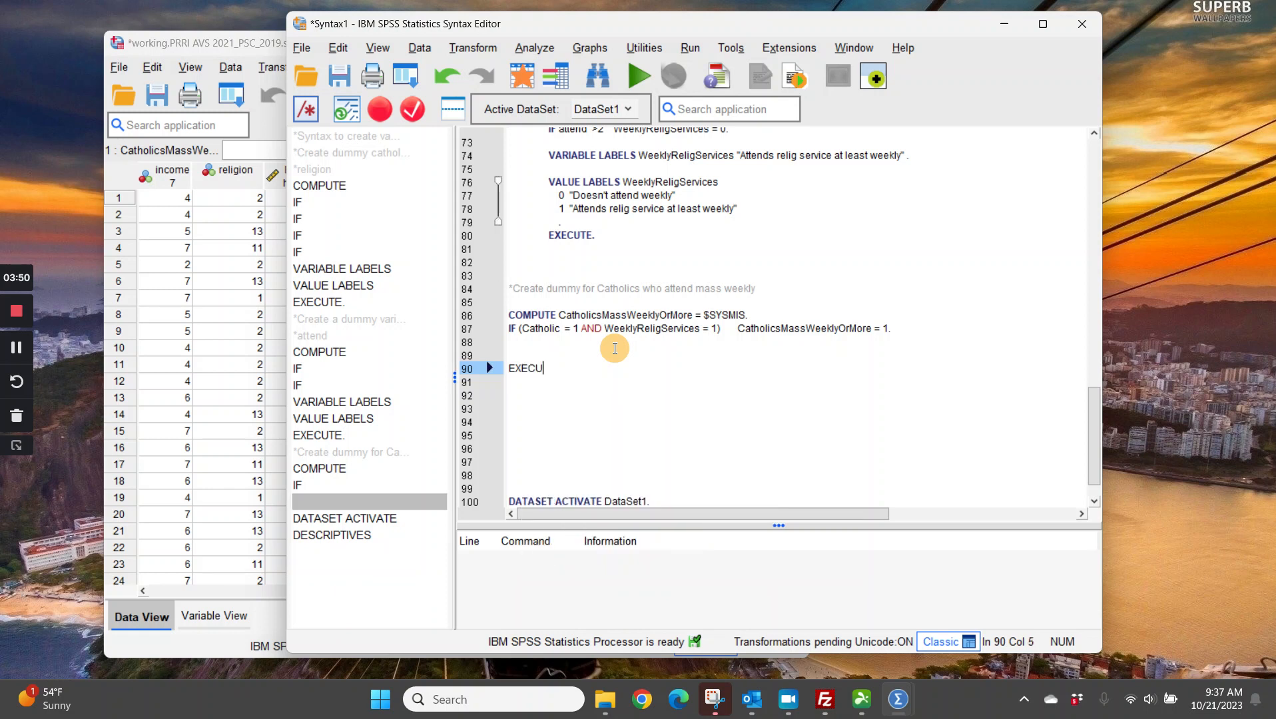
text(CUTE.)
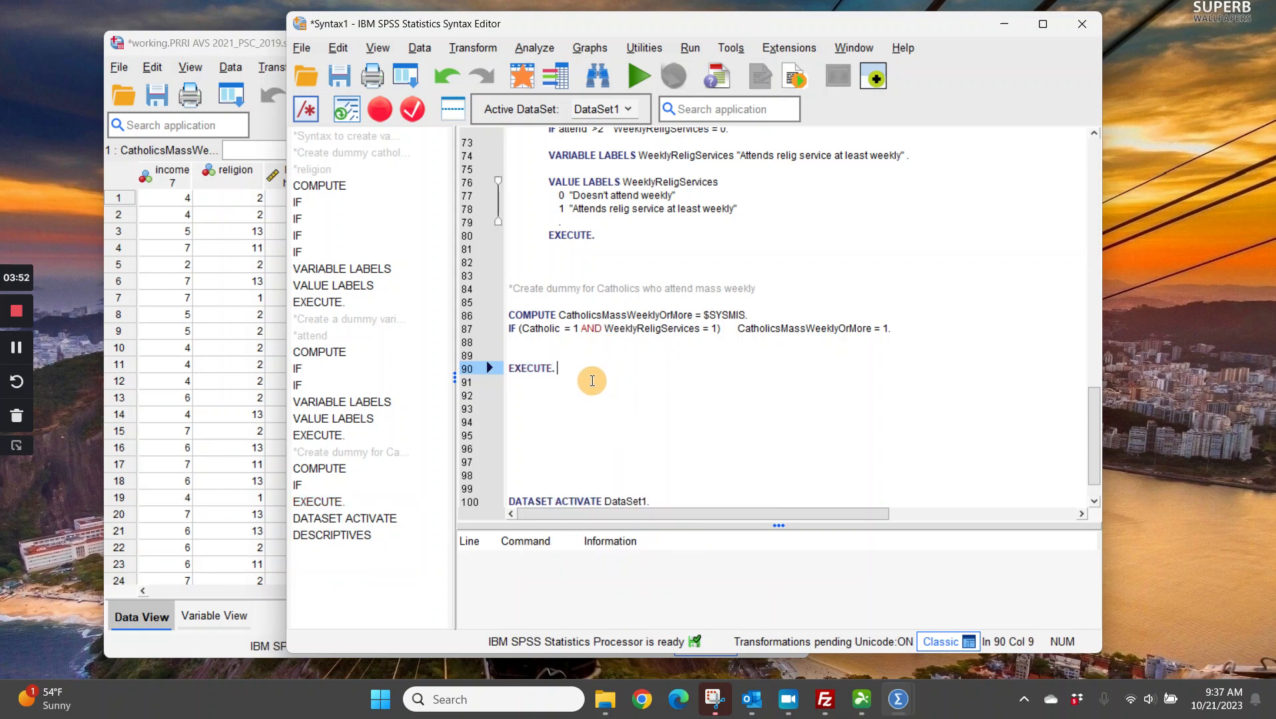
click(486, 365)
click(639, 71)
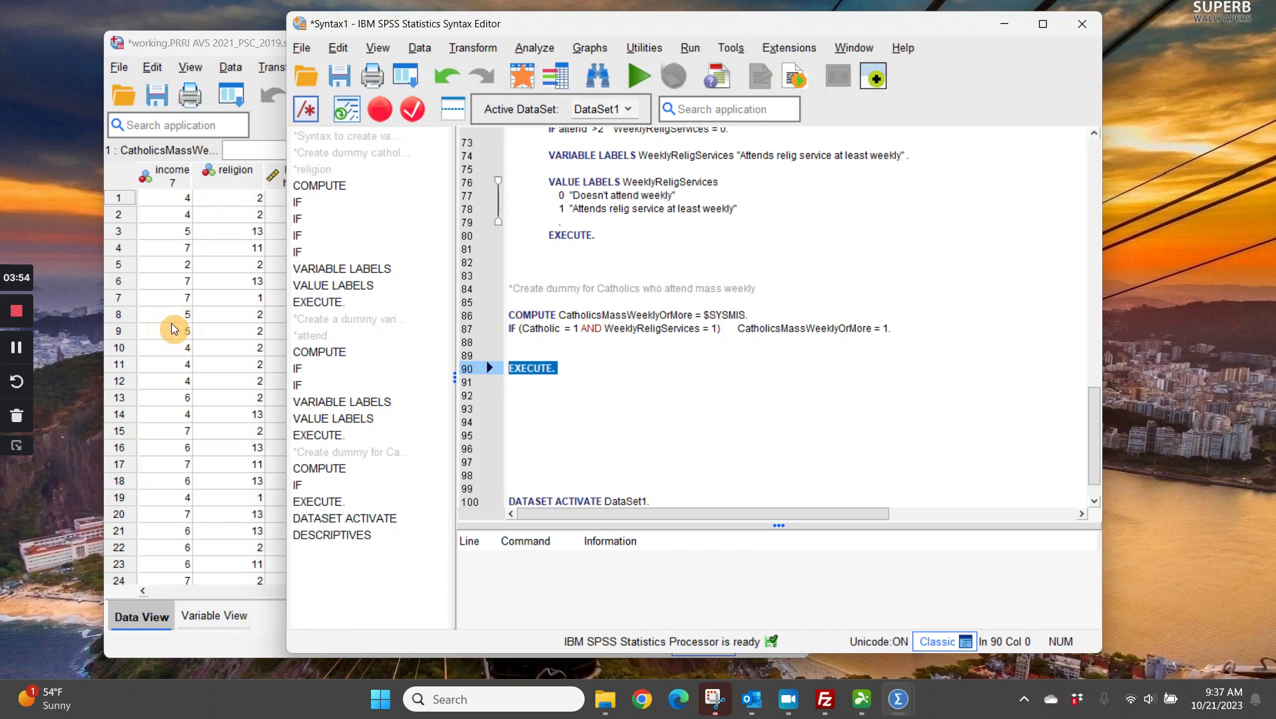
Check the CatholicsMassWeeklyOrMore values against Catholic and WeeklyReligServices across the data rows.
click(171, 318)
scroll(653, 427, down, 1)
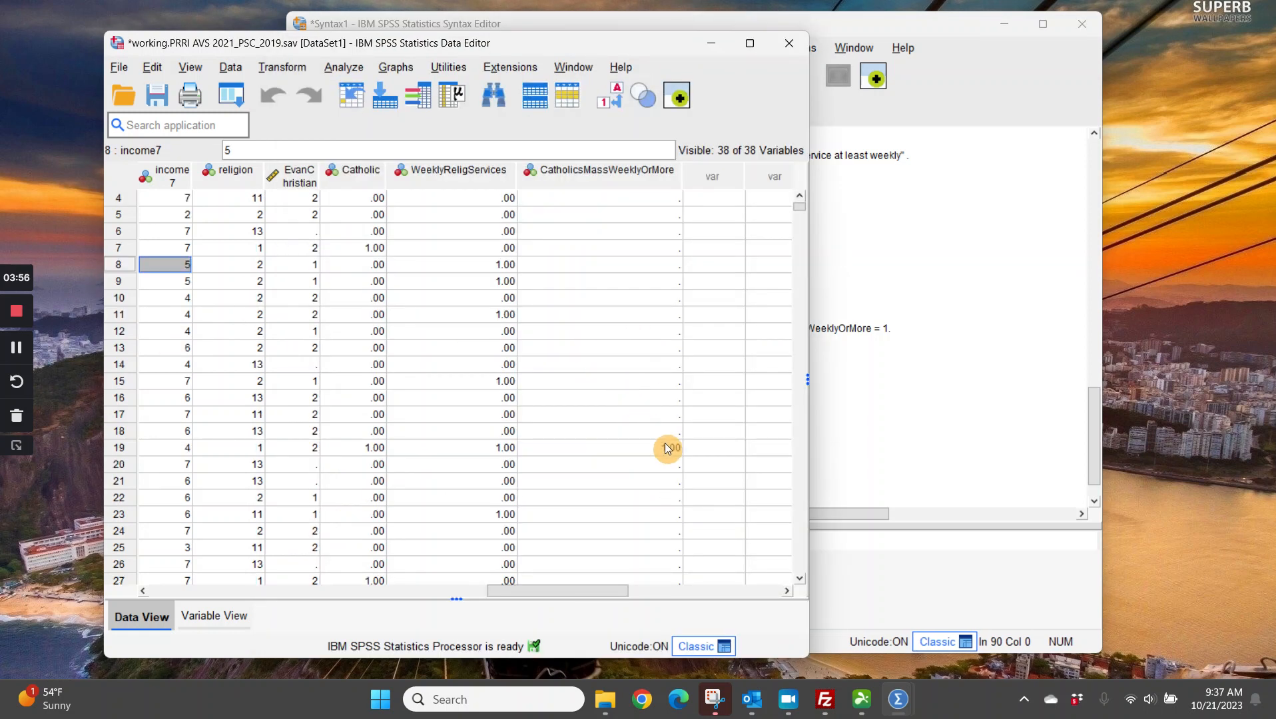
scroll(668, 455, down, 9)
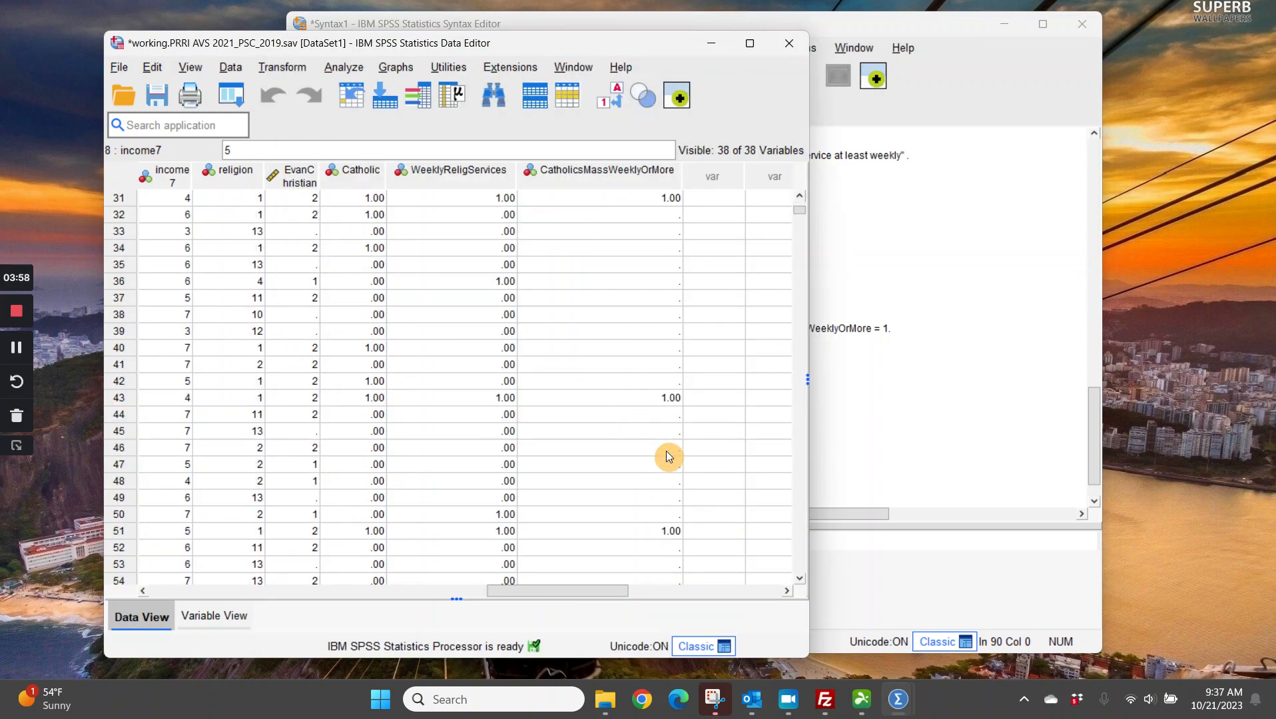
click(667, 403)
scroll(656, 463, down, 4)
scroll(669, 417, up, 2)
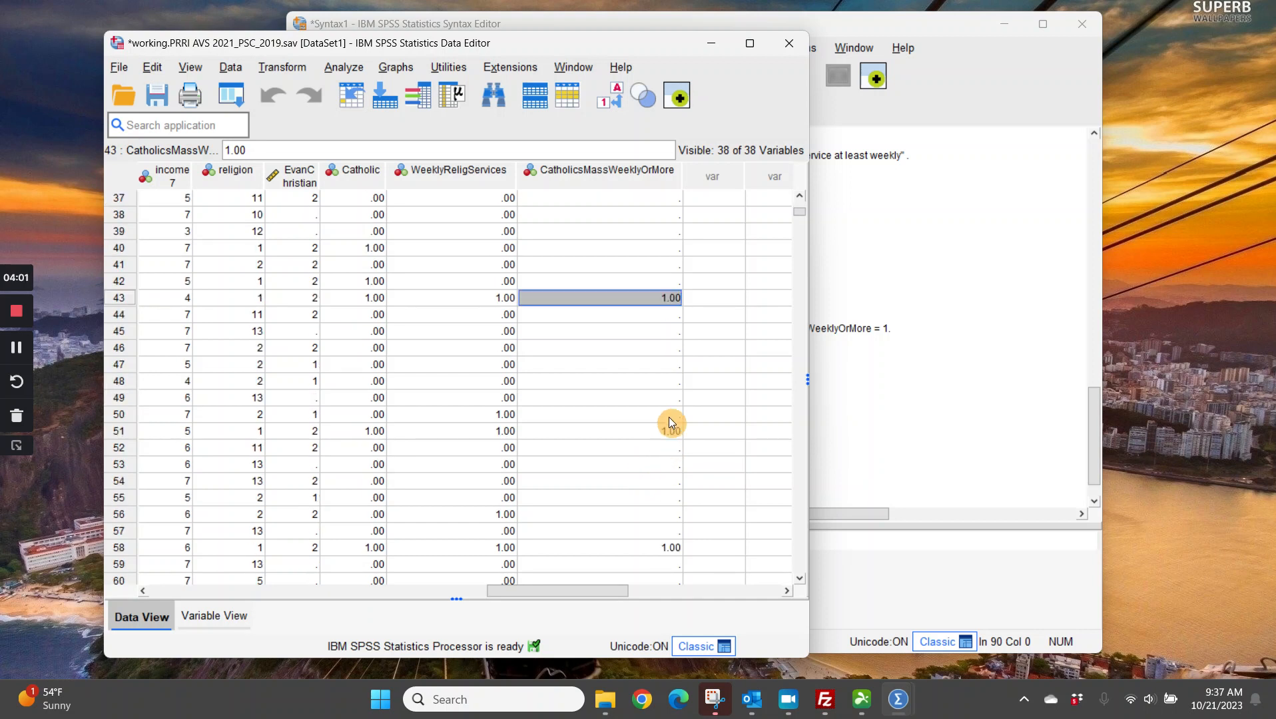
Run Frequencies with CatholicsMassWeeklyOrMore added to Catholic and WeeklyReligServices, and review the frequency tables.
scroll(669, 417, up, 4)
scroll(846, 333, up, 6)
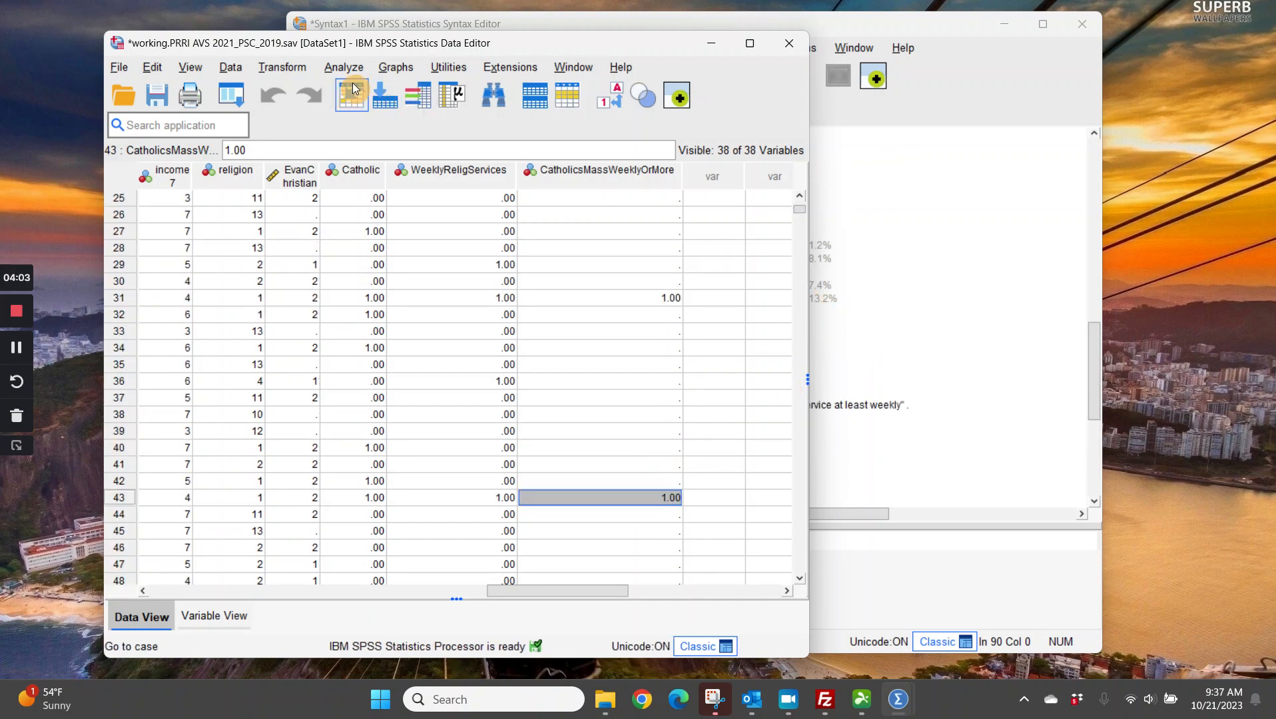
click(282, 67)
mouse_move(343, 66)
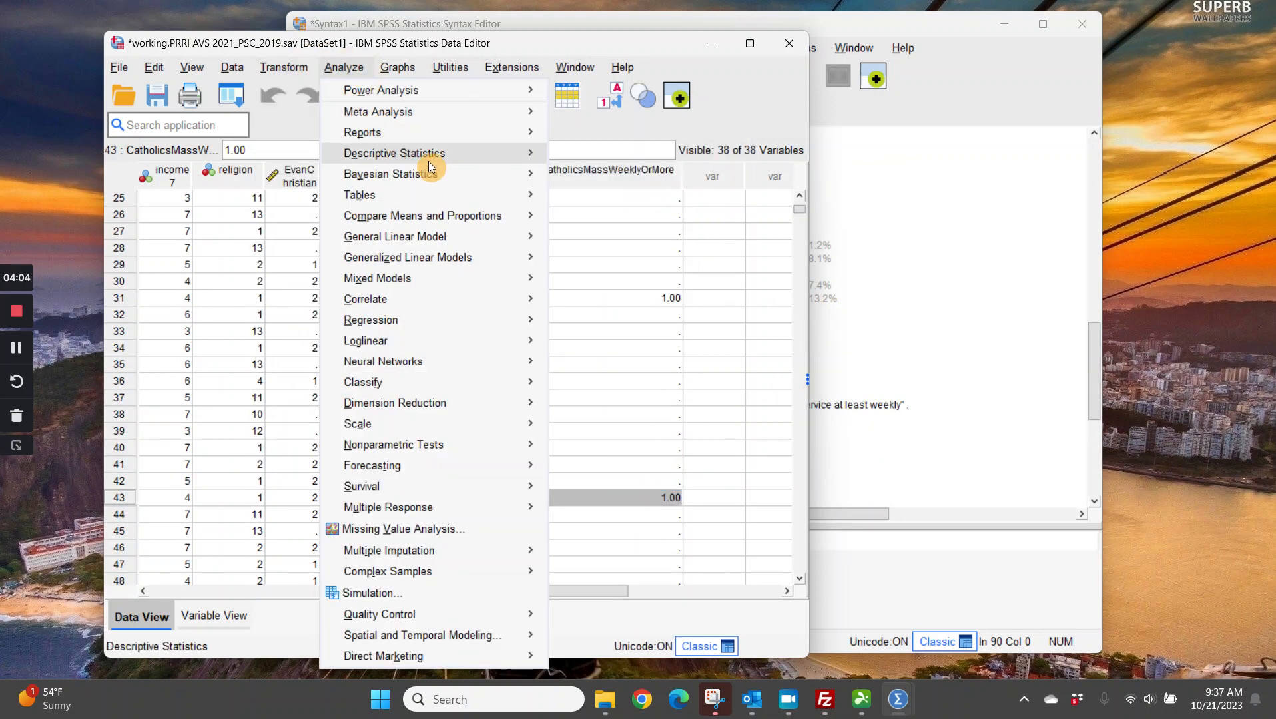
mouse_move(431, 160)
click(606, 157)
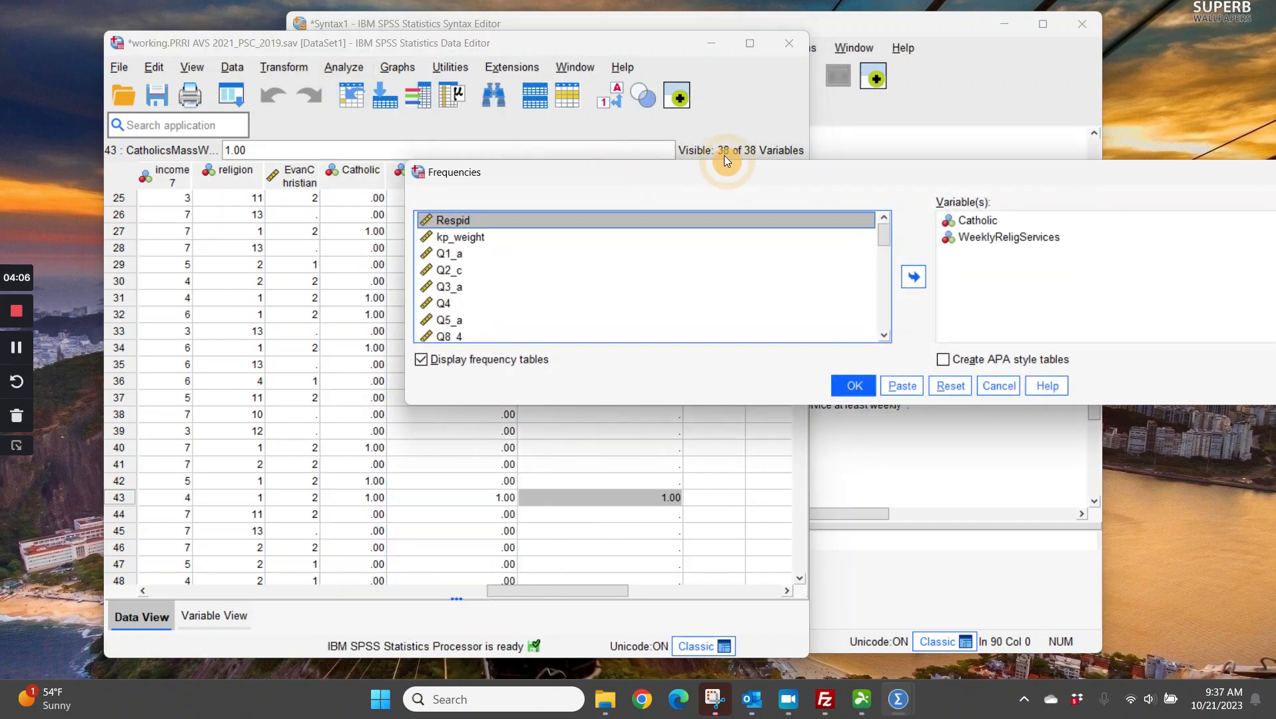
scroll(719, 304, down, 10)
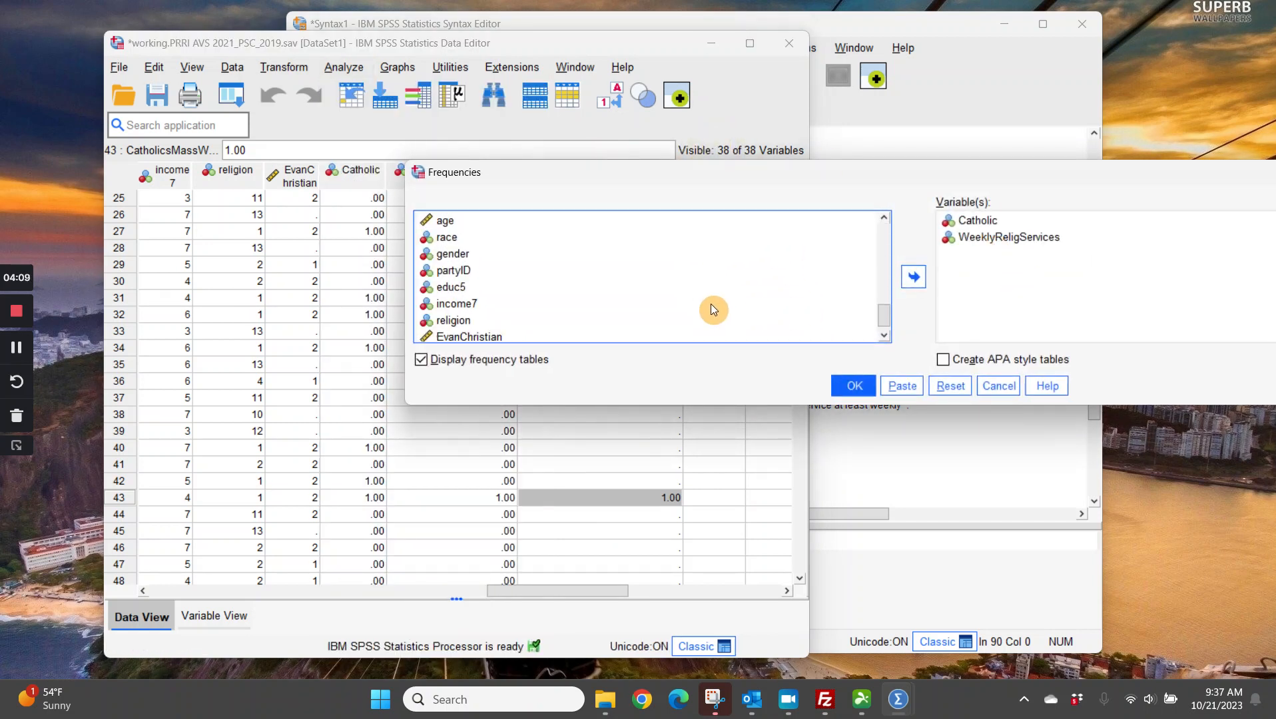
click(547, 335)
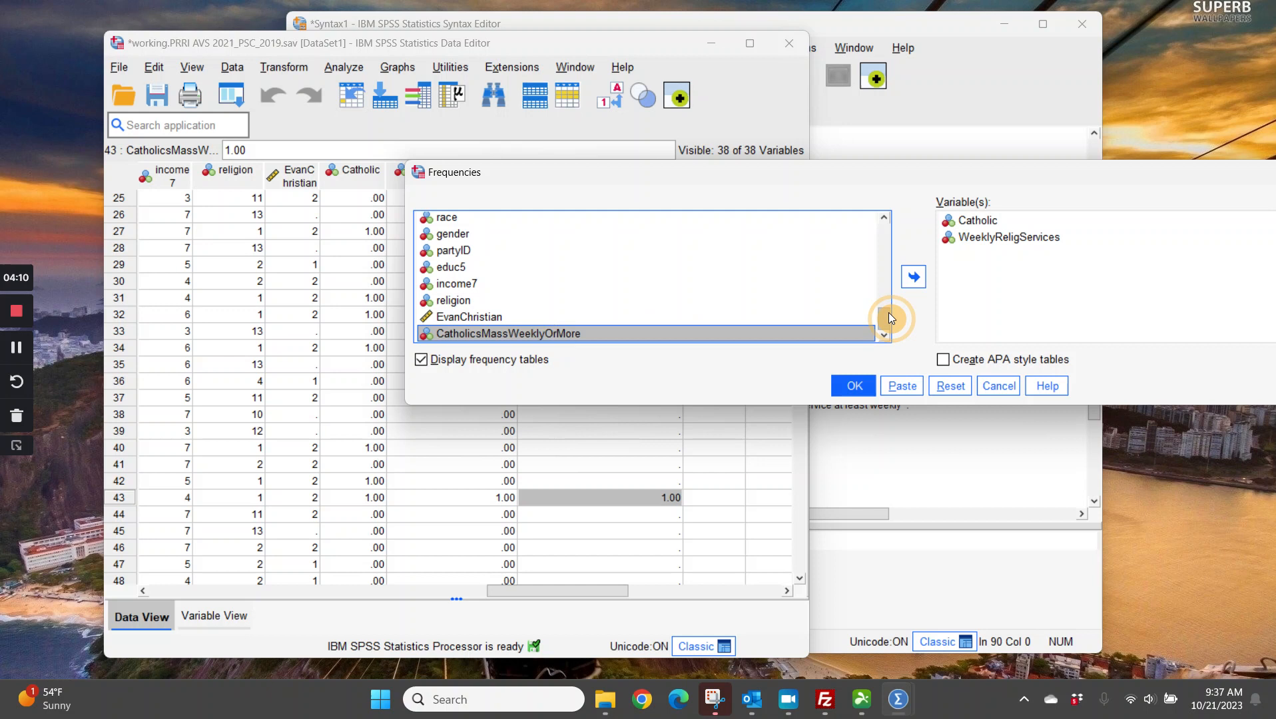
click(913, 276)
click(855, 387)
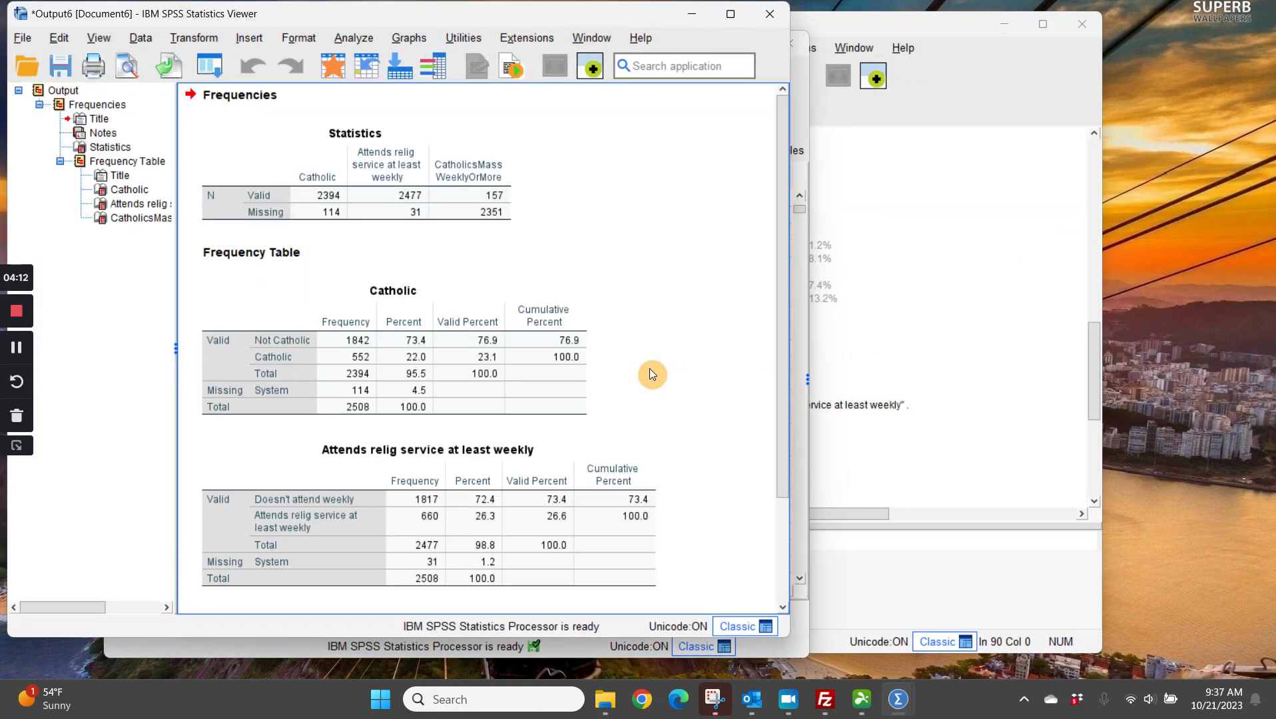
scroll(623, 355, down, 3)
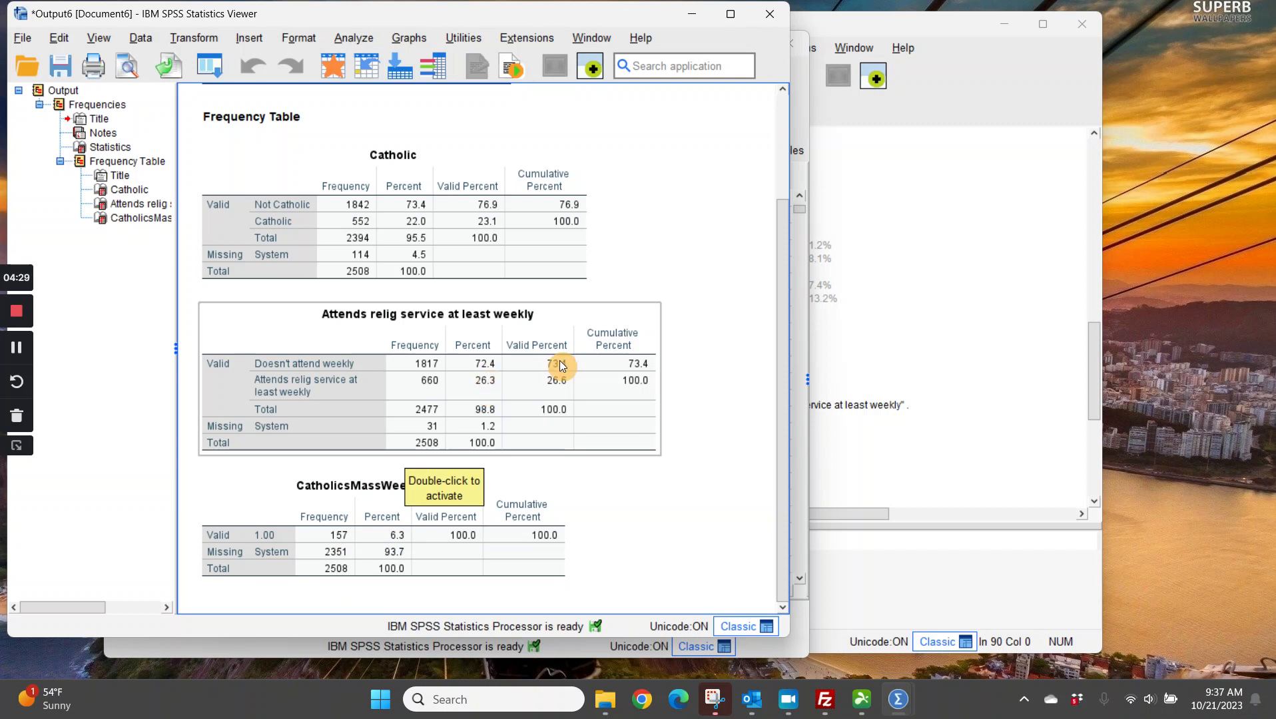
Duplicate the CatholicsMassWeeklyOrMore IF statement onto the line directly below it in the syntax.
click(990, 301)
scroll(748, 368, down, 6)
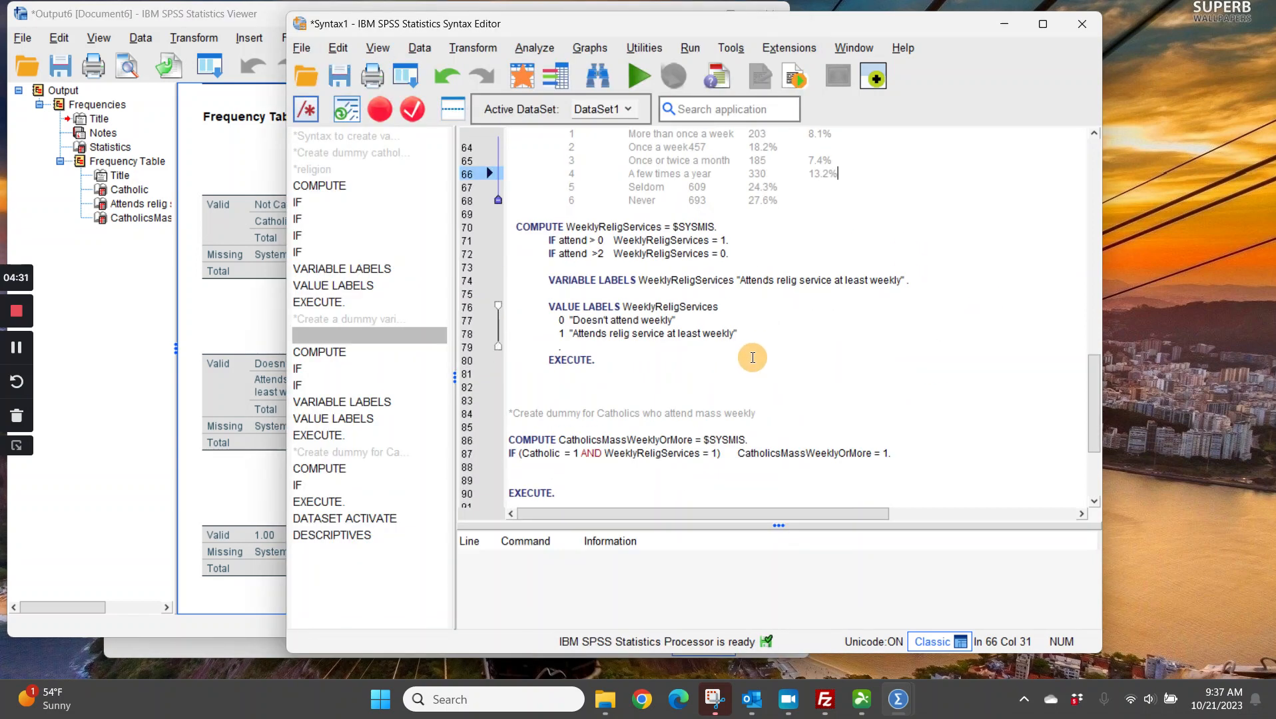
click(607, 340)
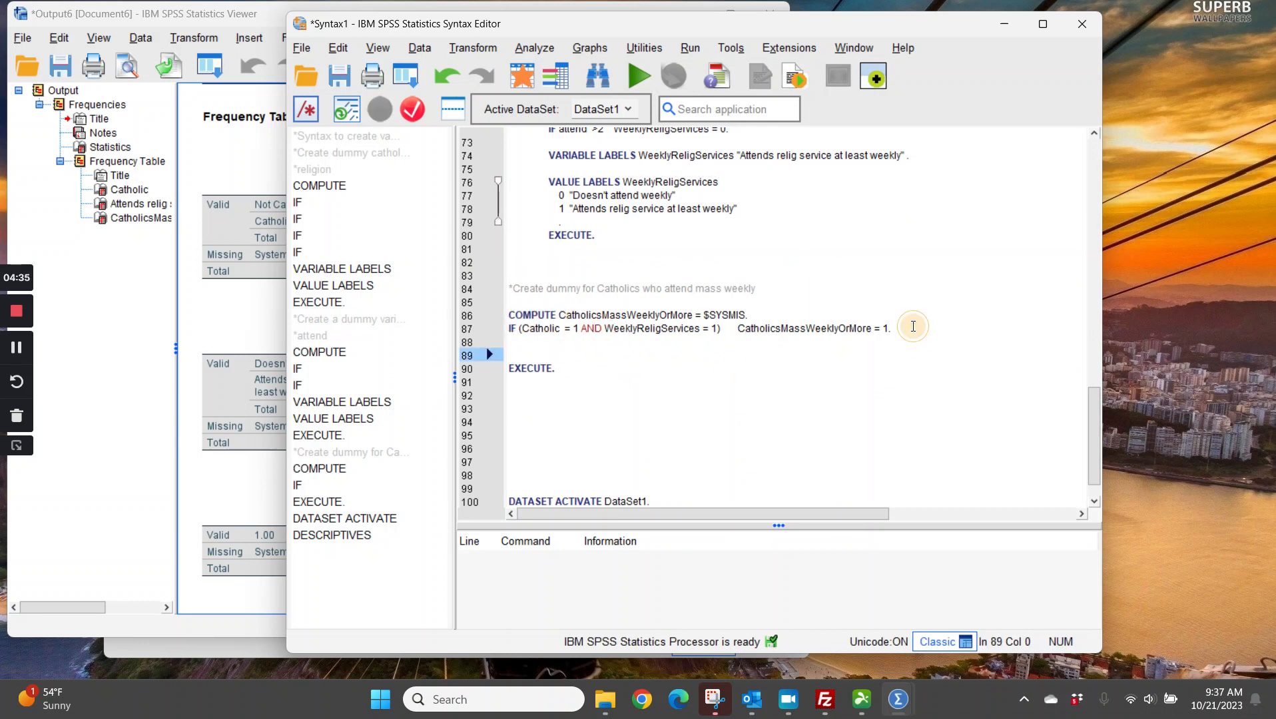
click(577, 341)
drag(893, 329, 512, 329)
key(ctrl+c)
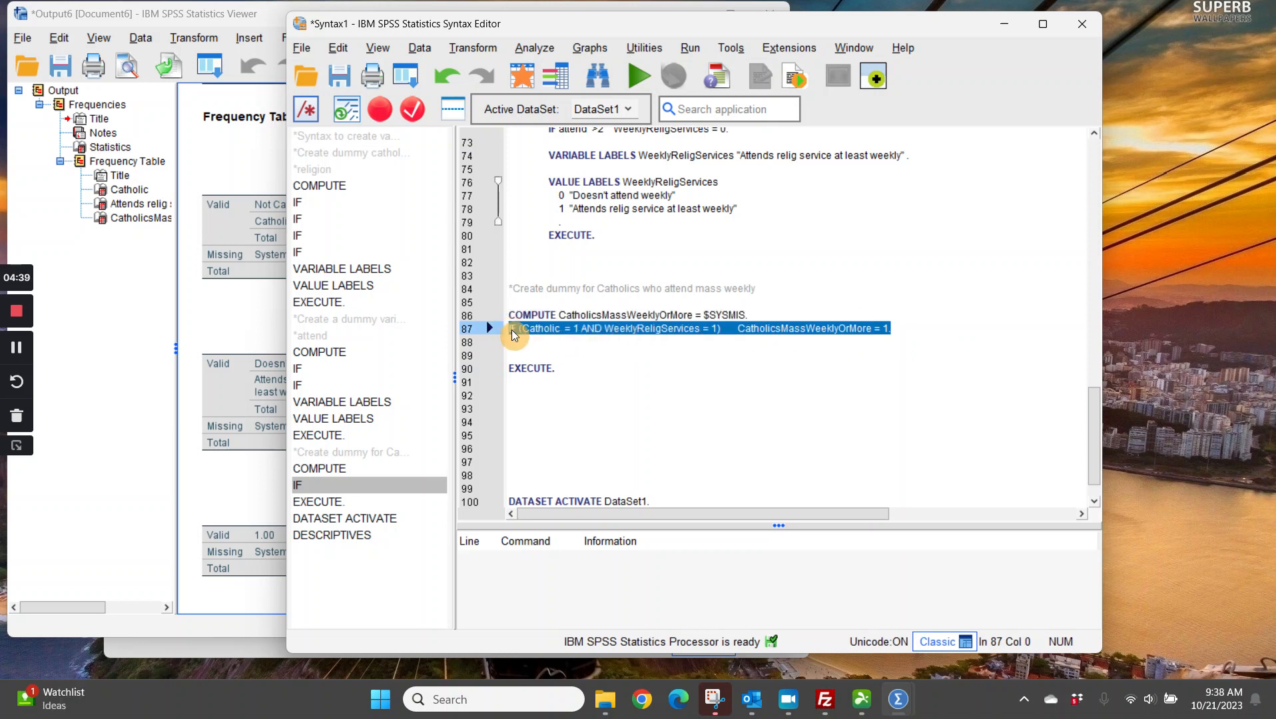
click(901, 331)
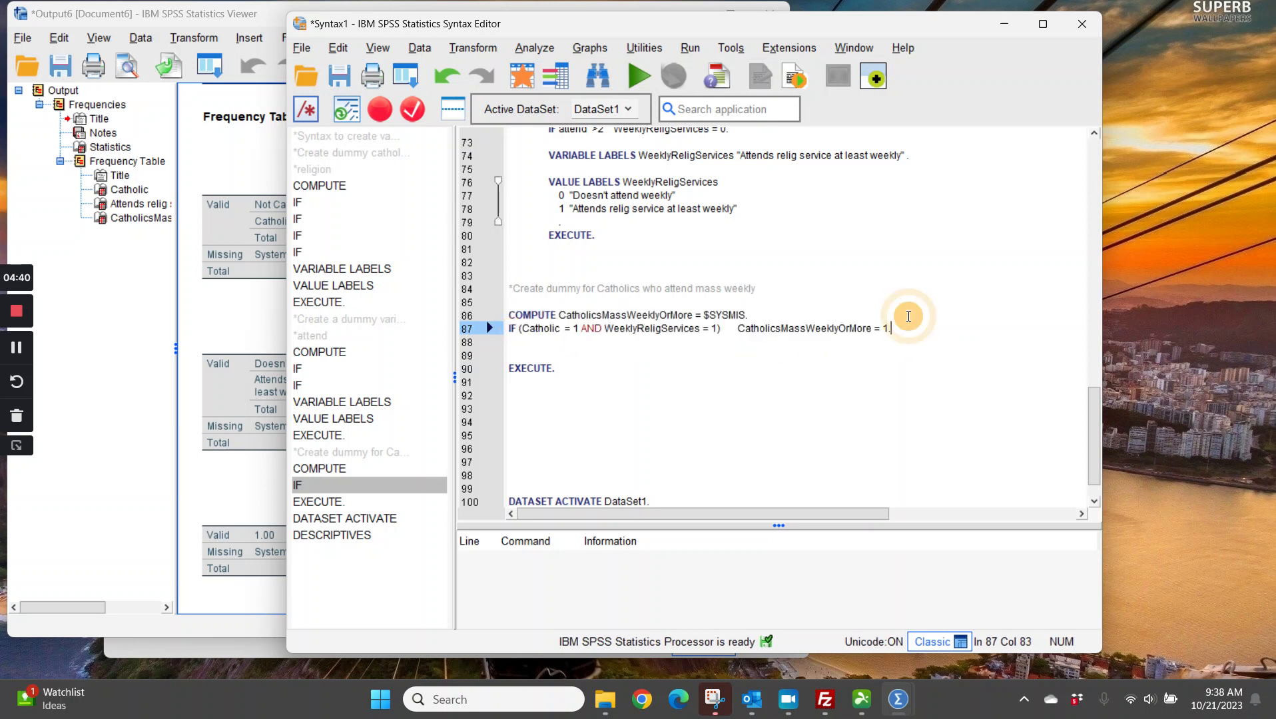
key(Down)
key(ctrl+v)
key(Down)
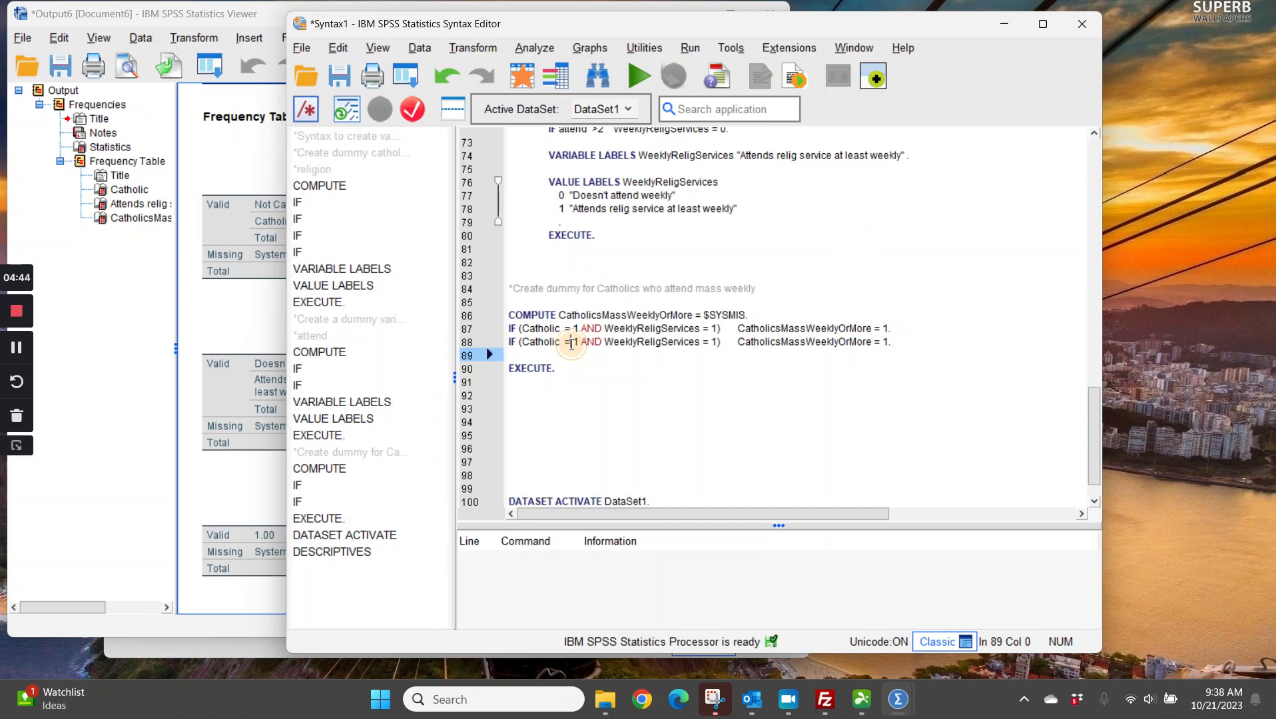
Try the NE operator in place of the equals sign in the Catholic condition of the copied IF statement.
click(571, 342)
key(BackSpace)
text(NE)
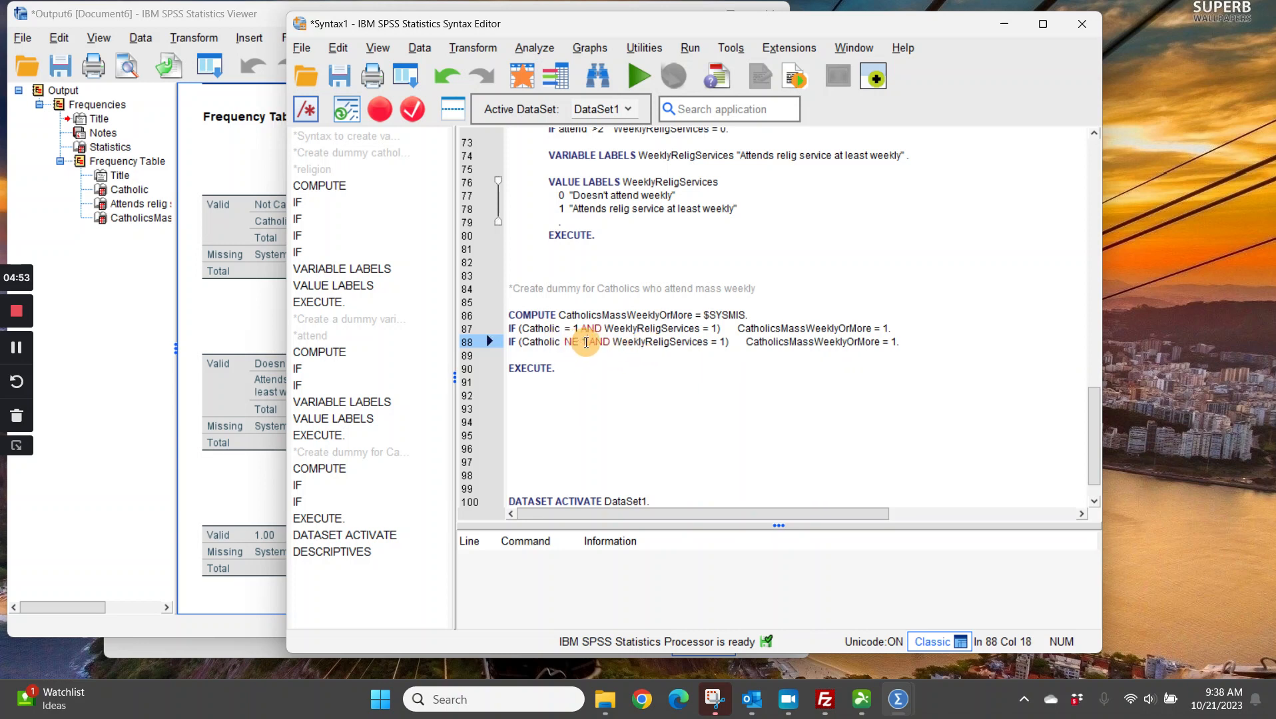
drag(586, 343, 567, 342)
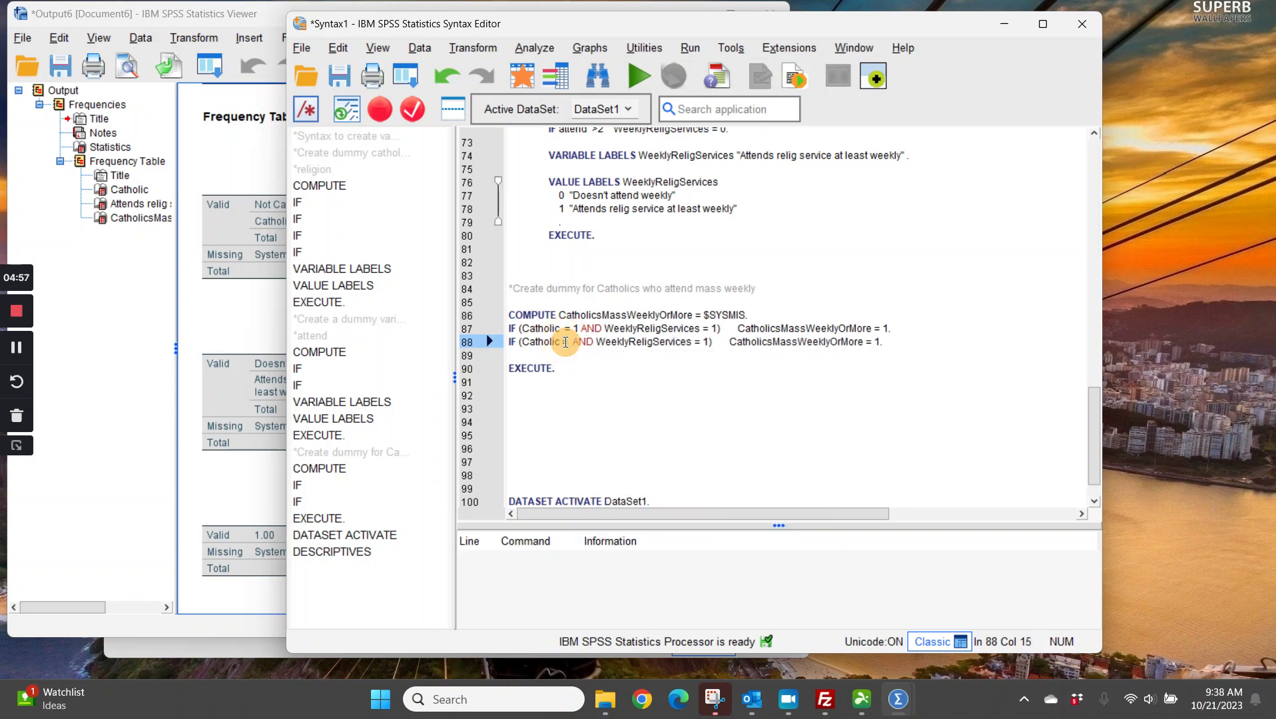
Change the first condition of the copied IF statement to Catholic = 0 and its connector to OR.
text(=)
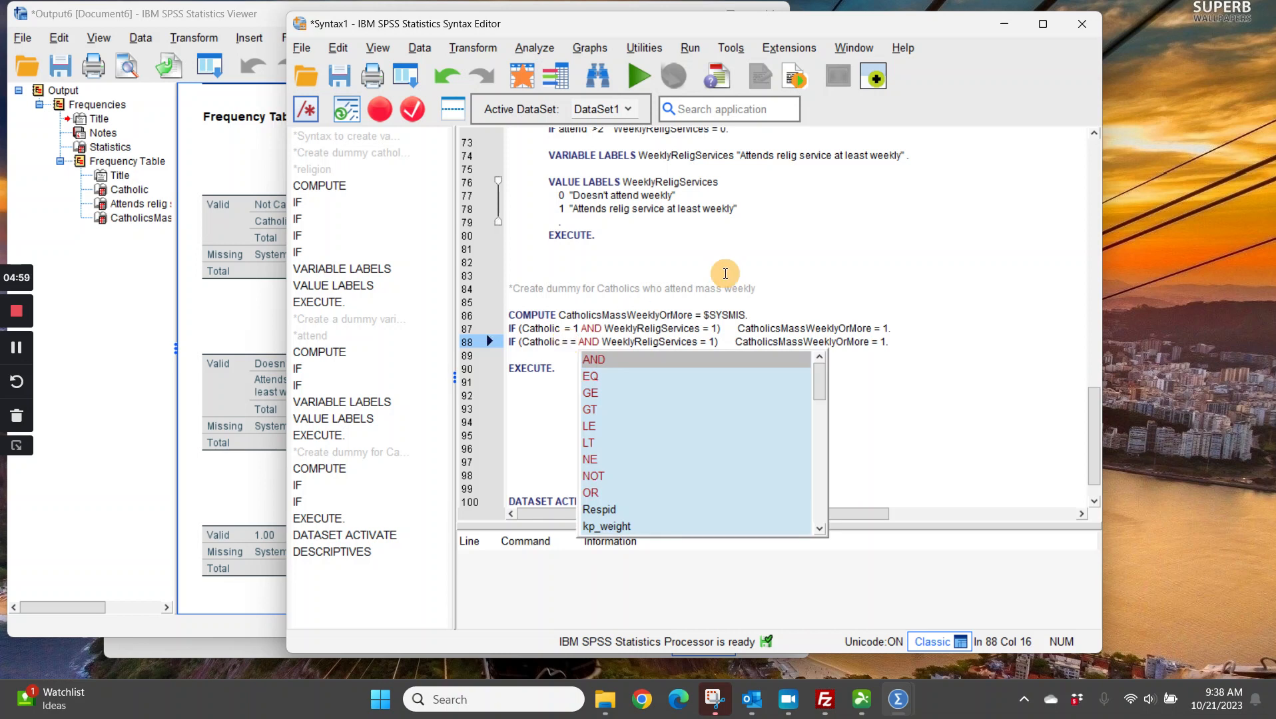
click(707, 342)
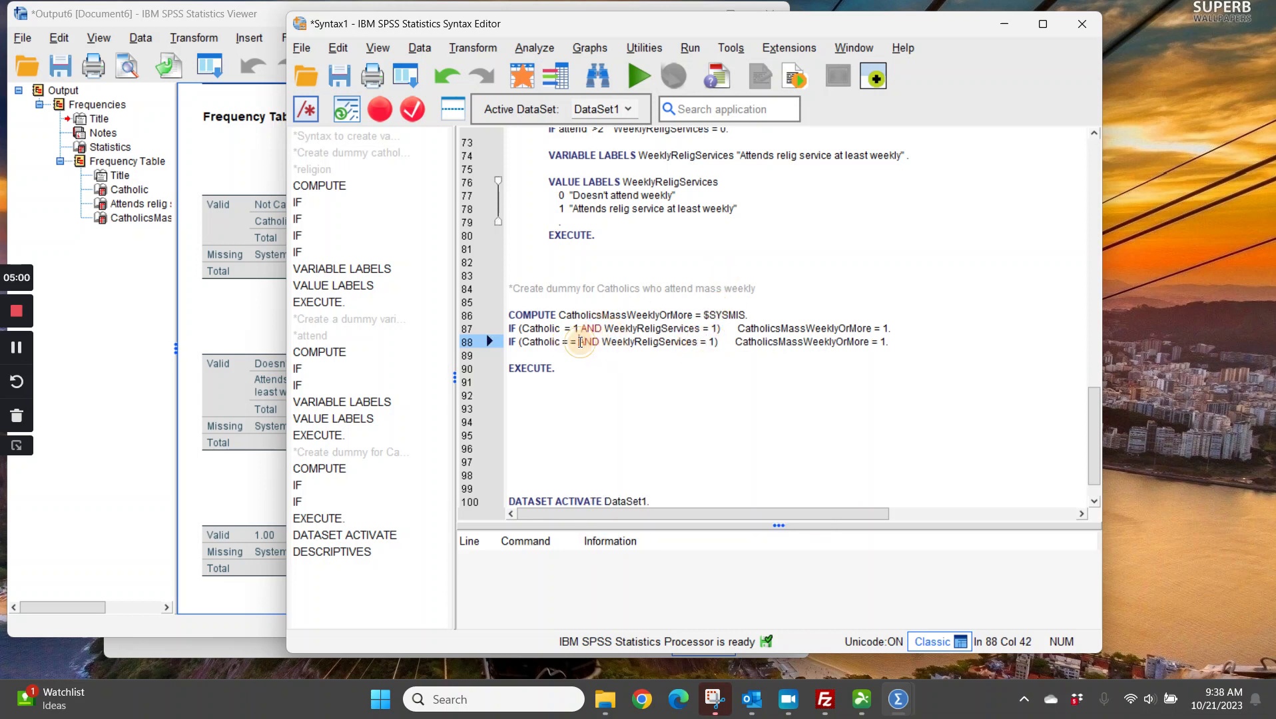
click(581, 342)
key(BackSpace)
key(BackSpace)
text(0 OR)
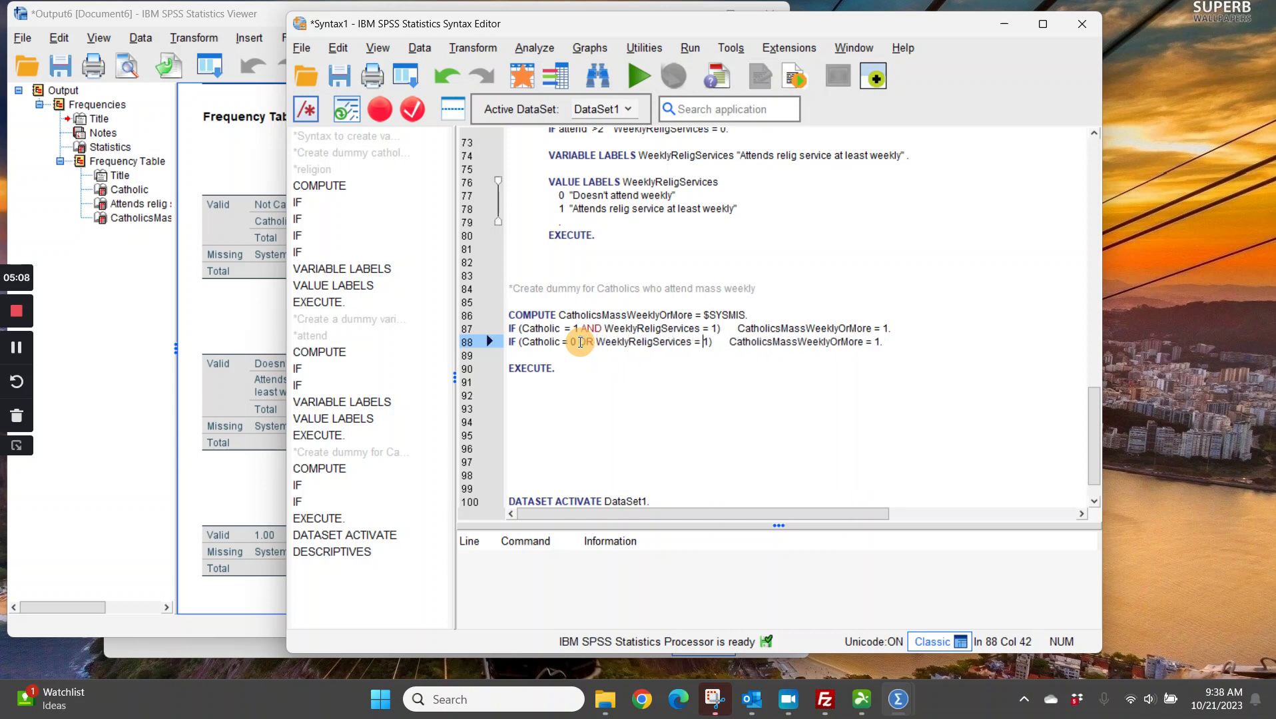
Set both WeeklyReligServices and CatholicsMassWeeklyOrMore to 0 in the second IF statement, and remove the blank line before EXECUTE.
key(BackSpace)
text(0)
click(878, 340)
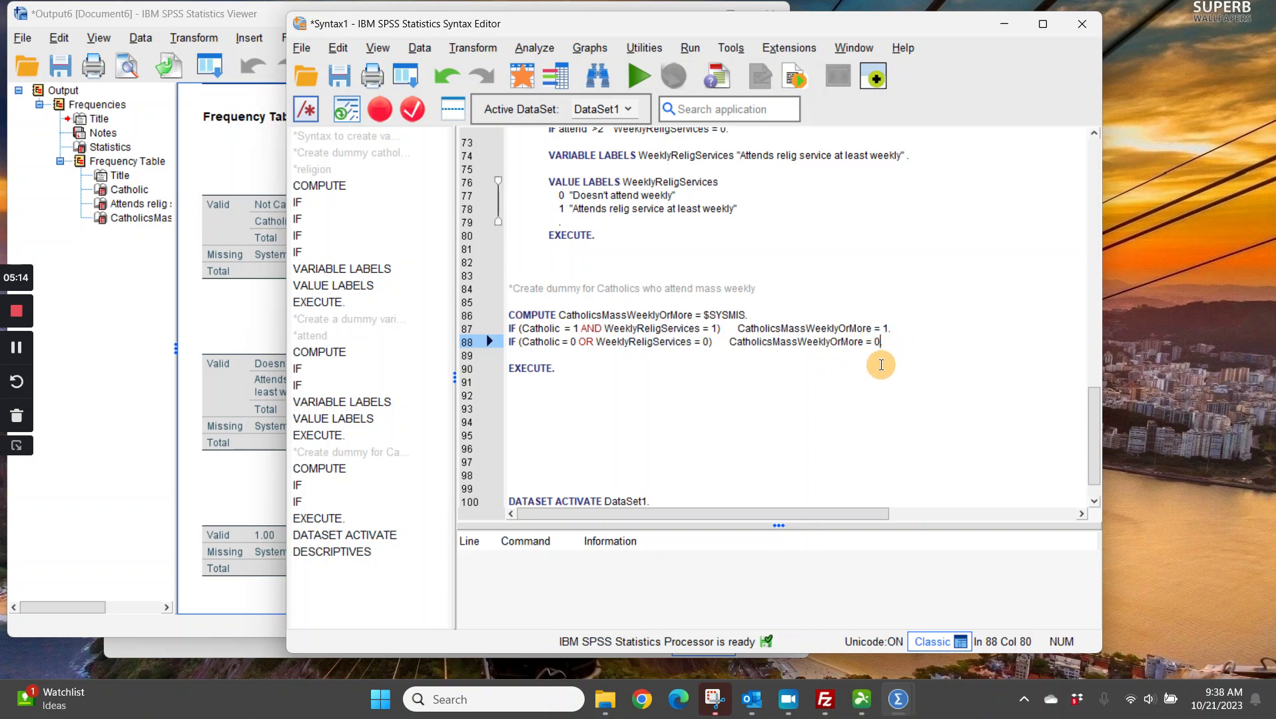
key(Down)
key(Delete)
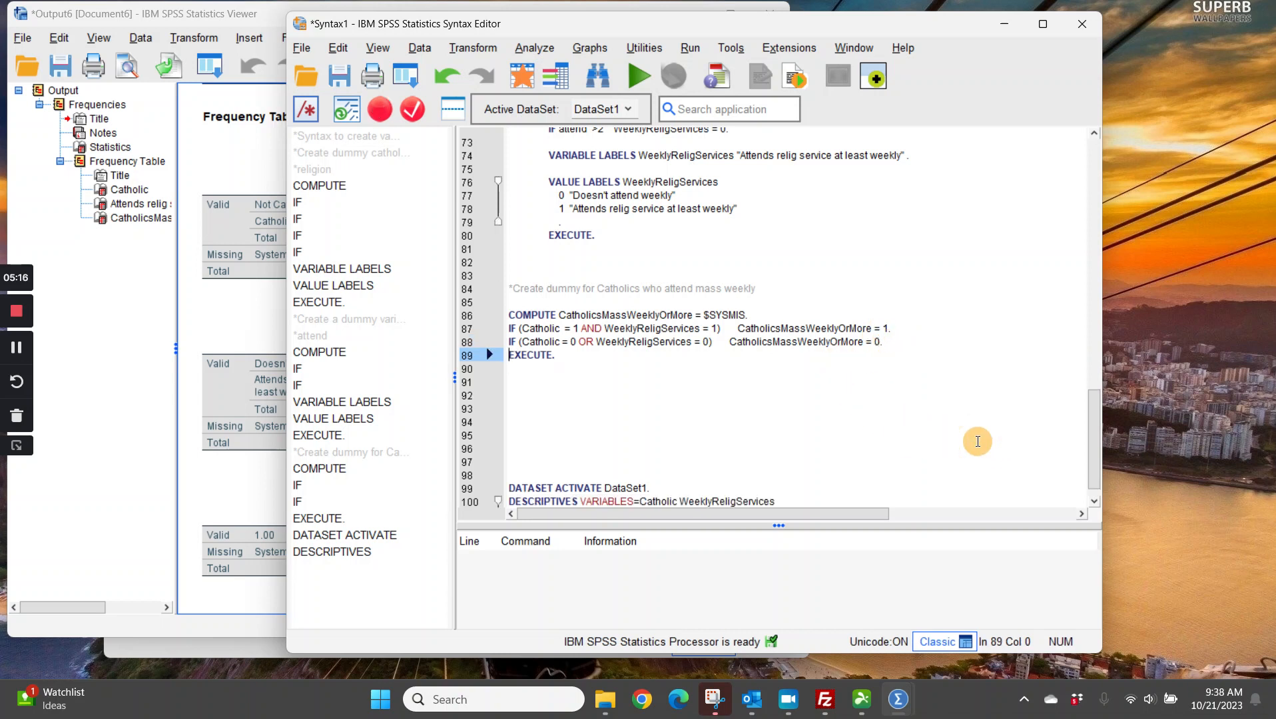
Review the COMPUTE line with $SYSMIS and the conditions and assignments of both IF statements.
drag(750, 316, 498, 317)
drag(723, 328, 513, 324)
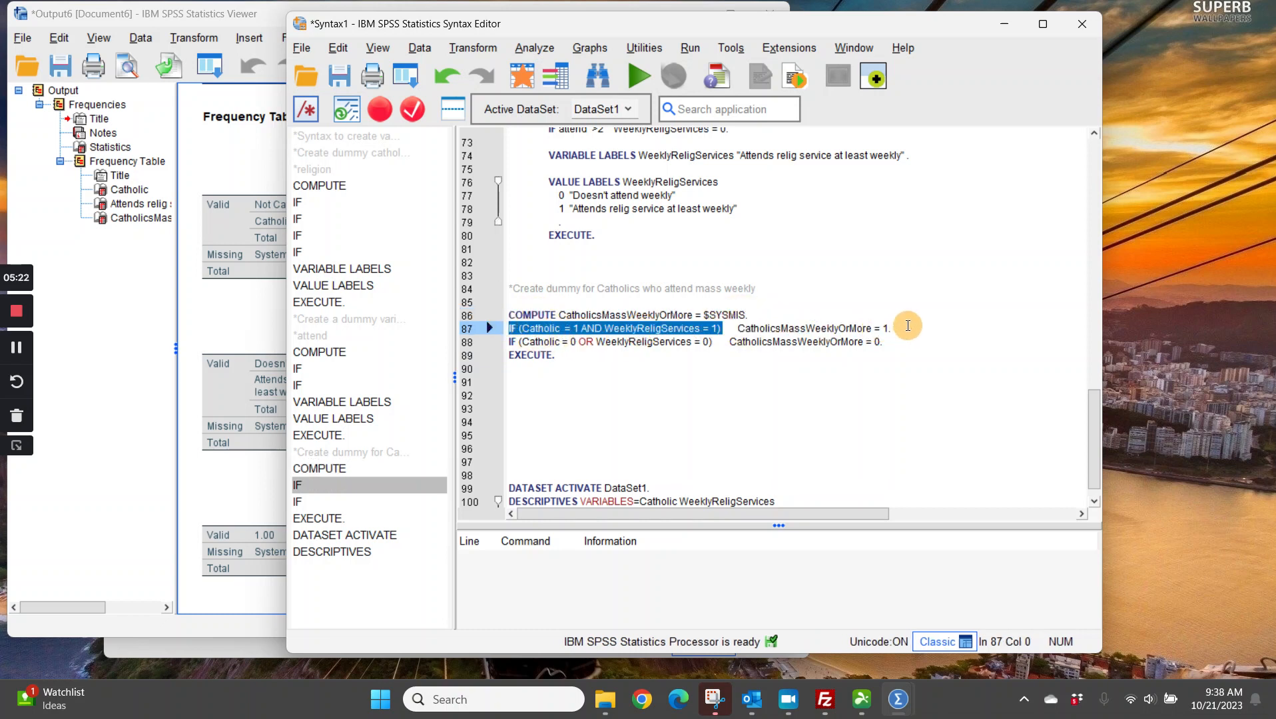
drag(905, 329, 735, 333)
click(565, 368)
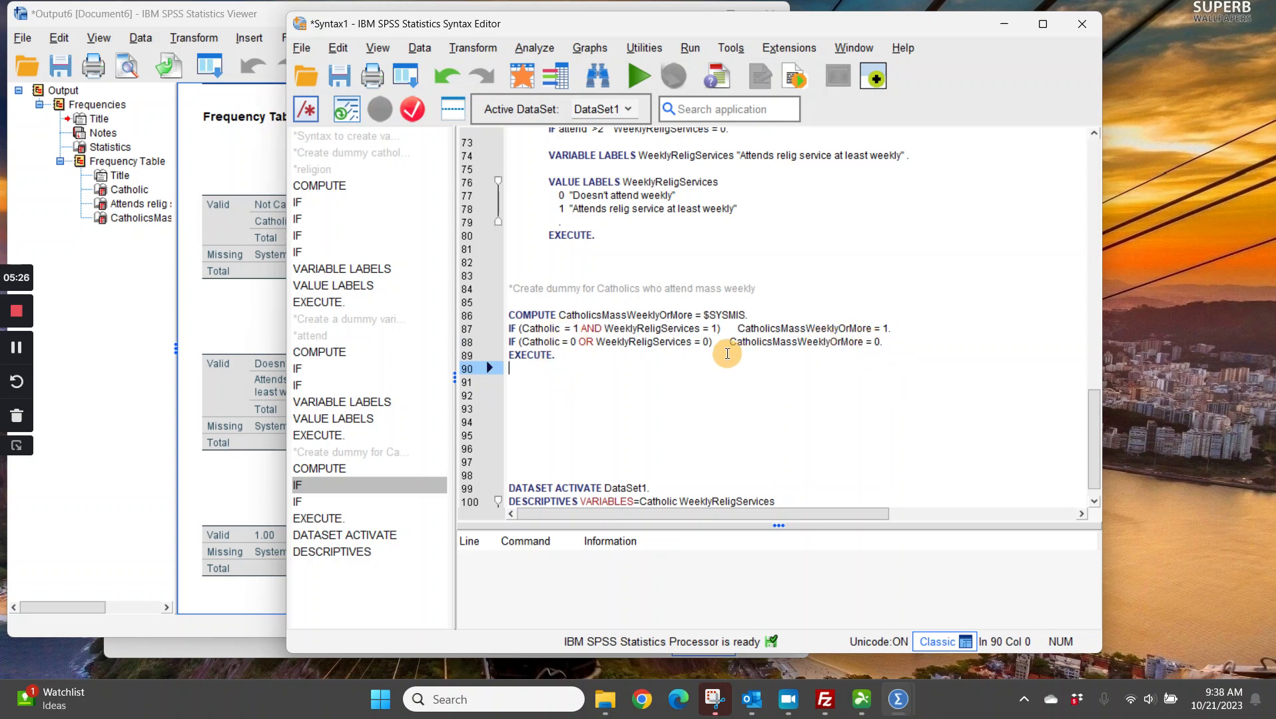
shift+click(805, 343)
click(626, 356)
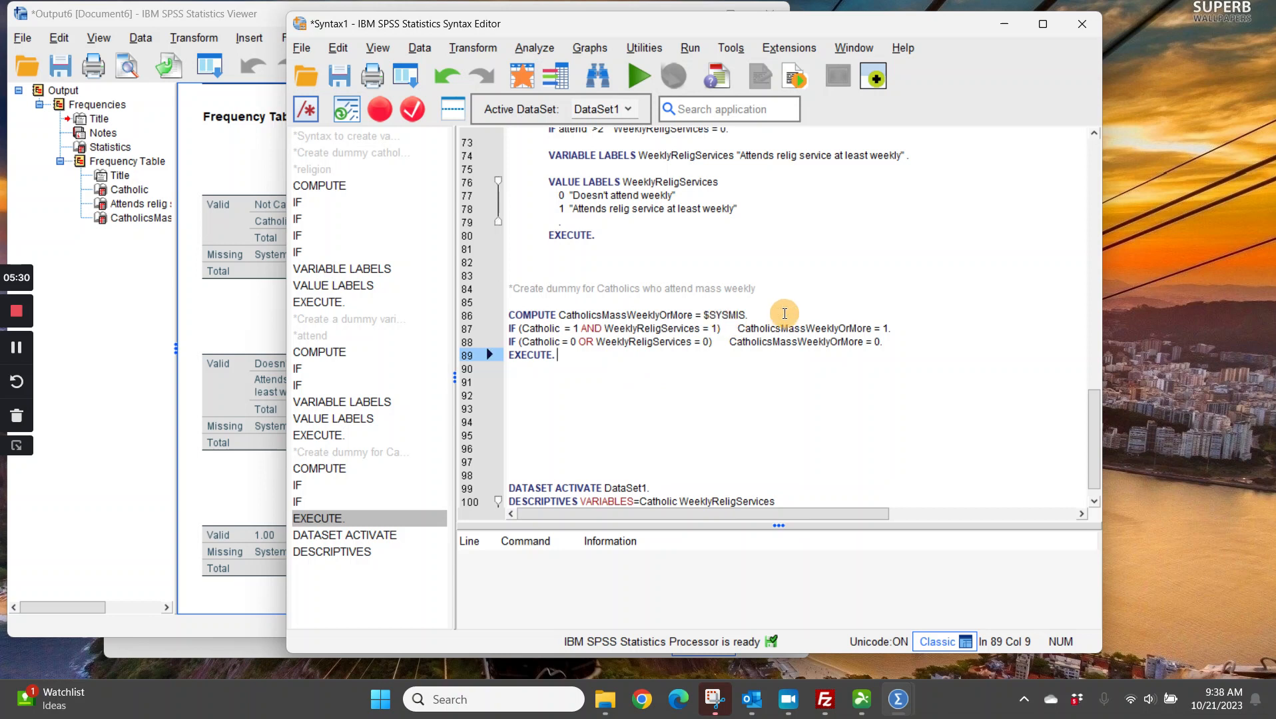
drag(774, 311, 701, 311)
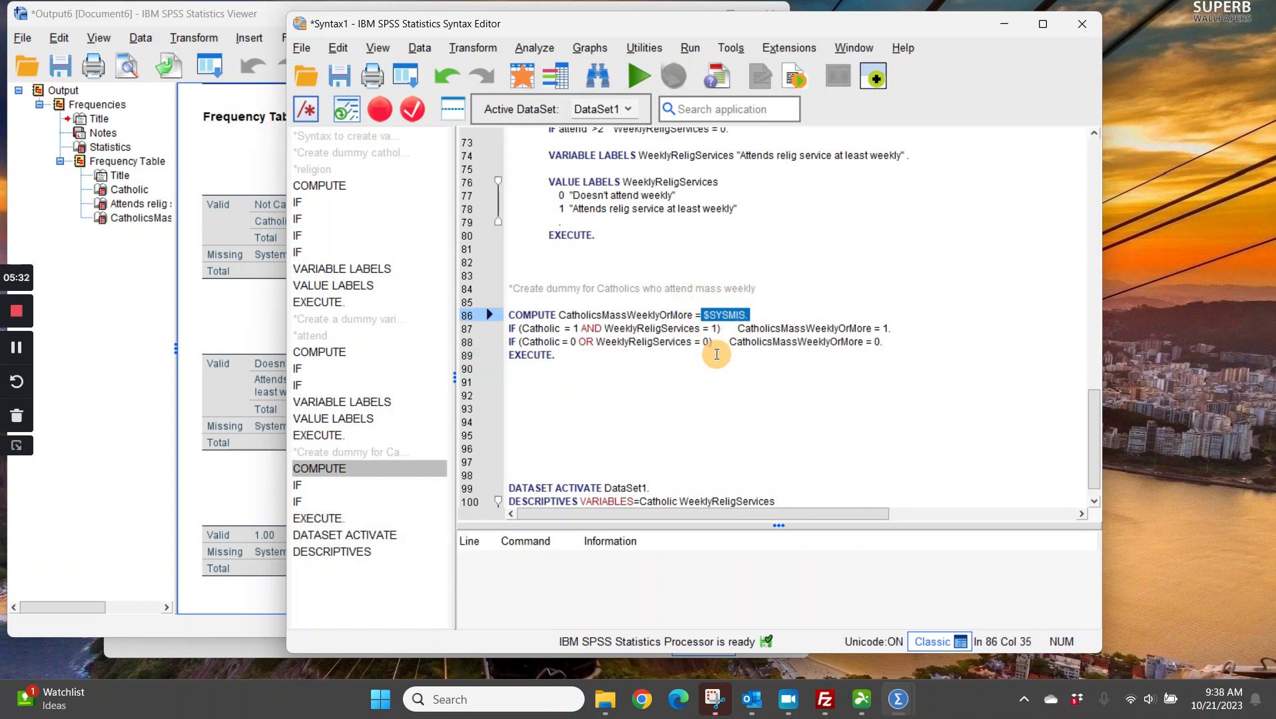
click(715, 355)
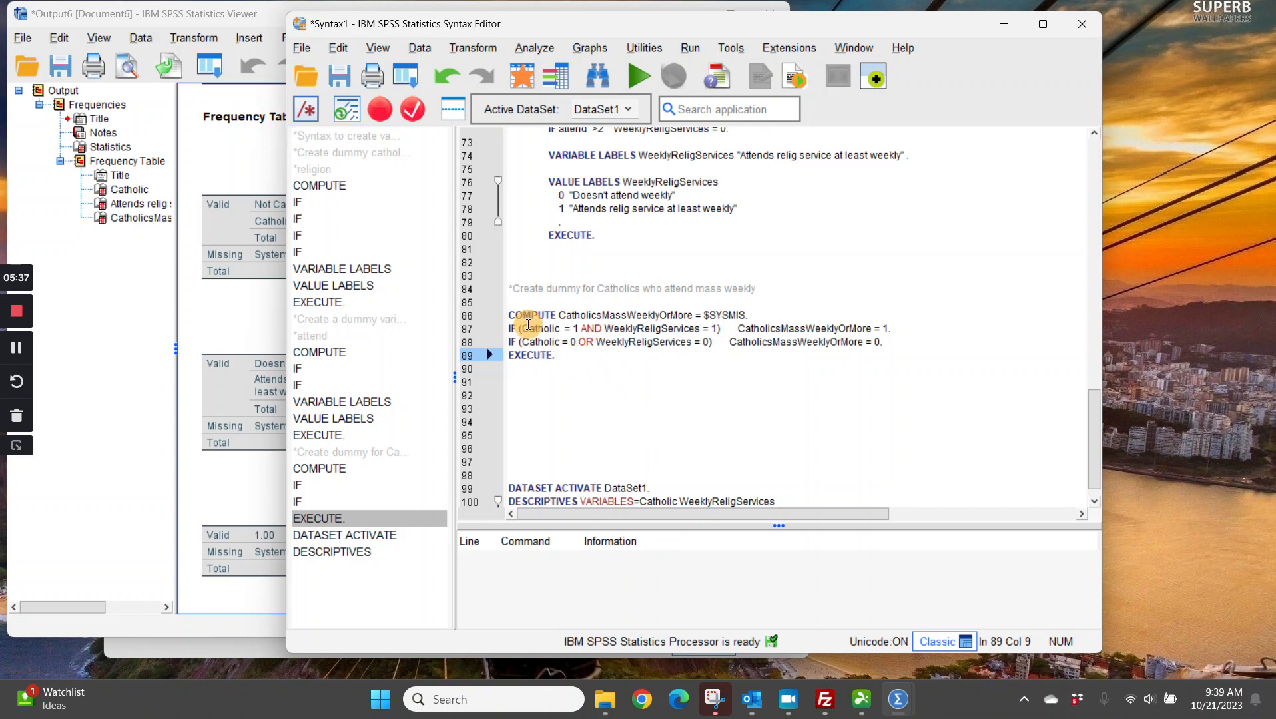
click(530, 327)
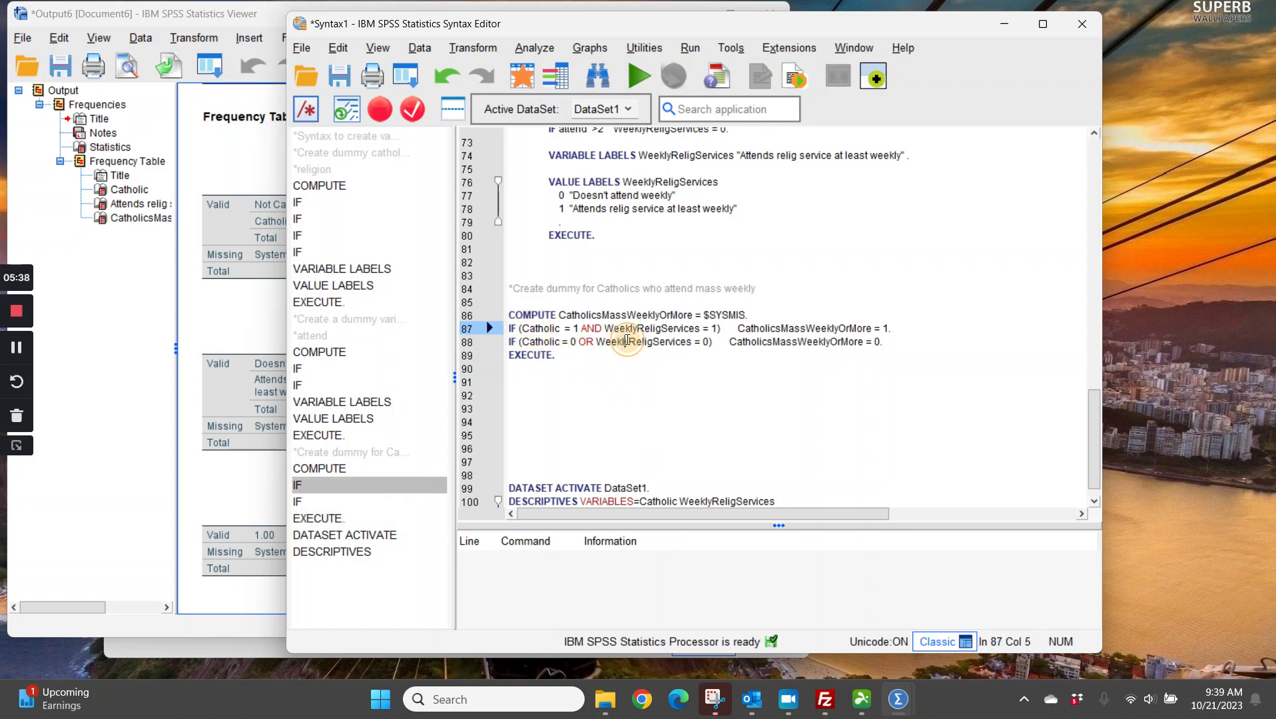
double_click(629, 341)
Run the CatholicsMassWeeklyOrMore block from COMPUTE through EXECUTE and close the old output window.
click(579, 366)
drag(580, 365, 510, 301)
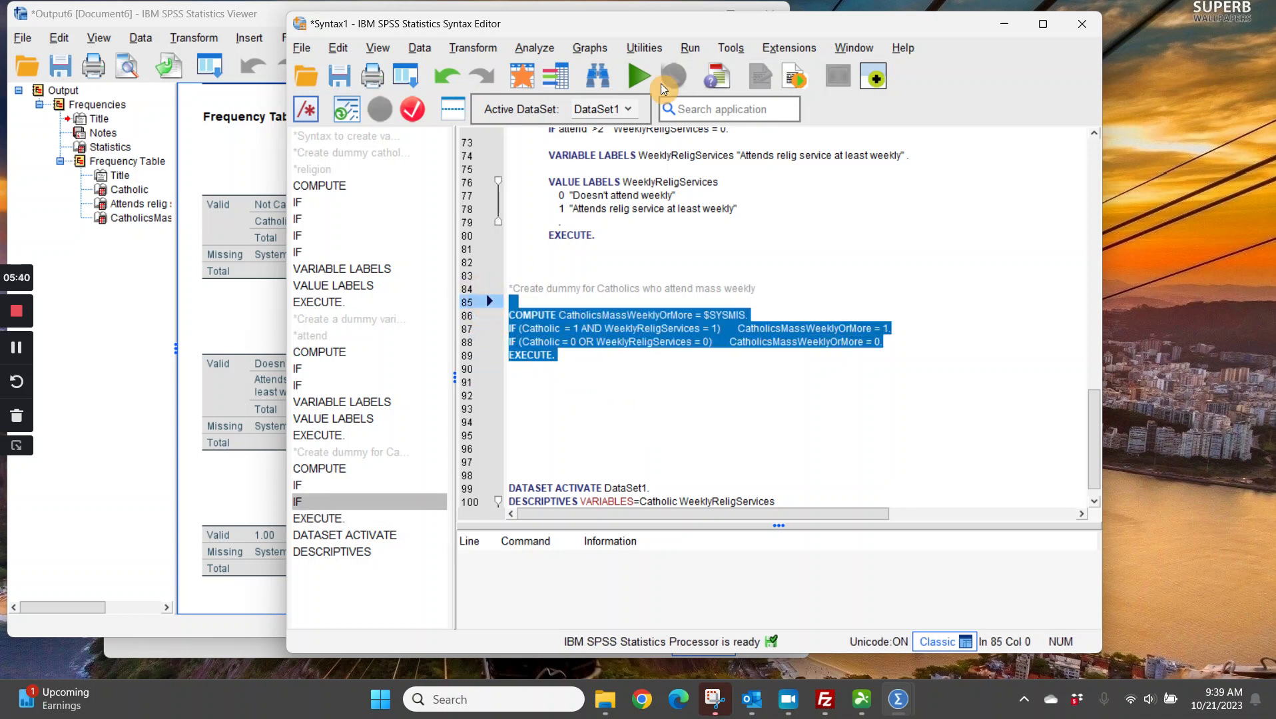
click(635, 81)
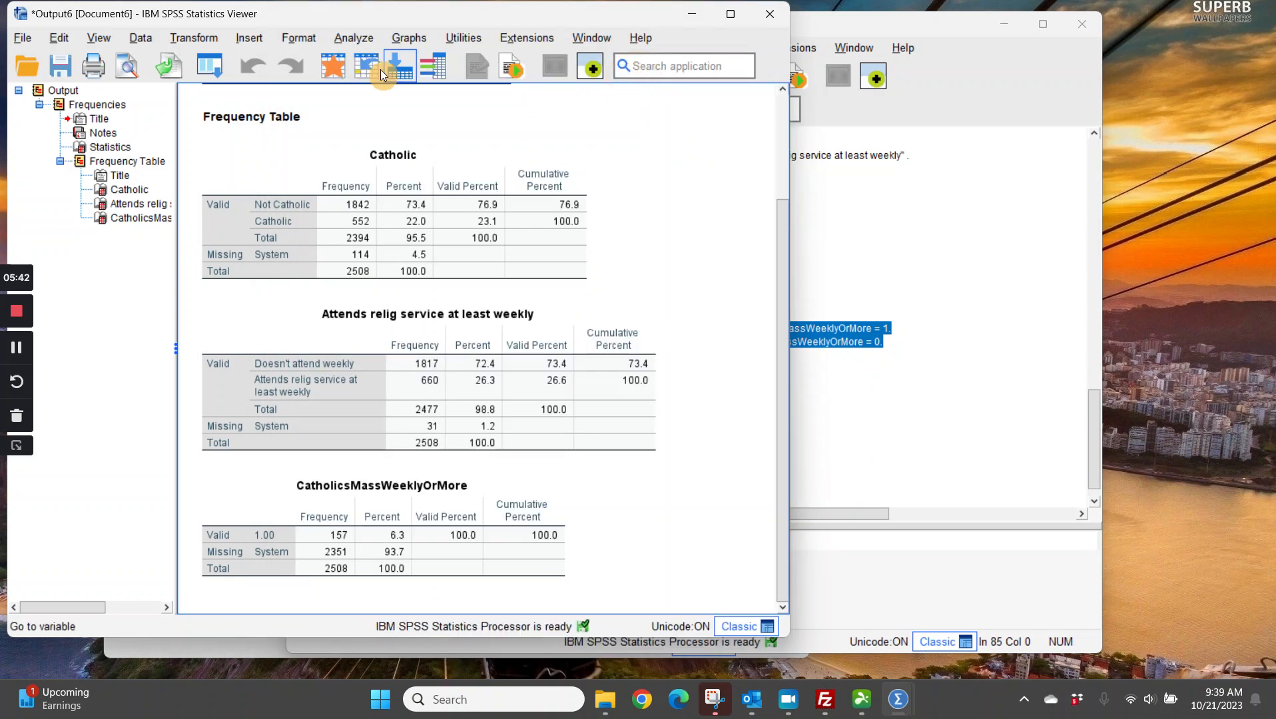
click(770, 13)
click(399, 358)
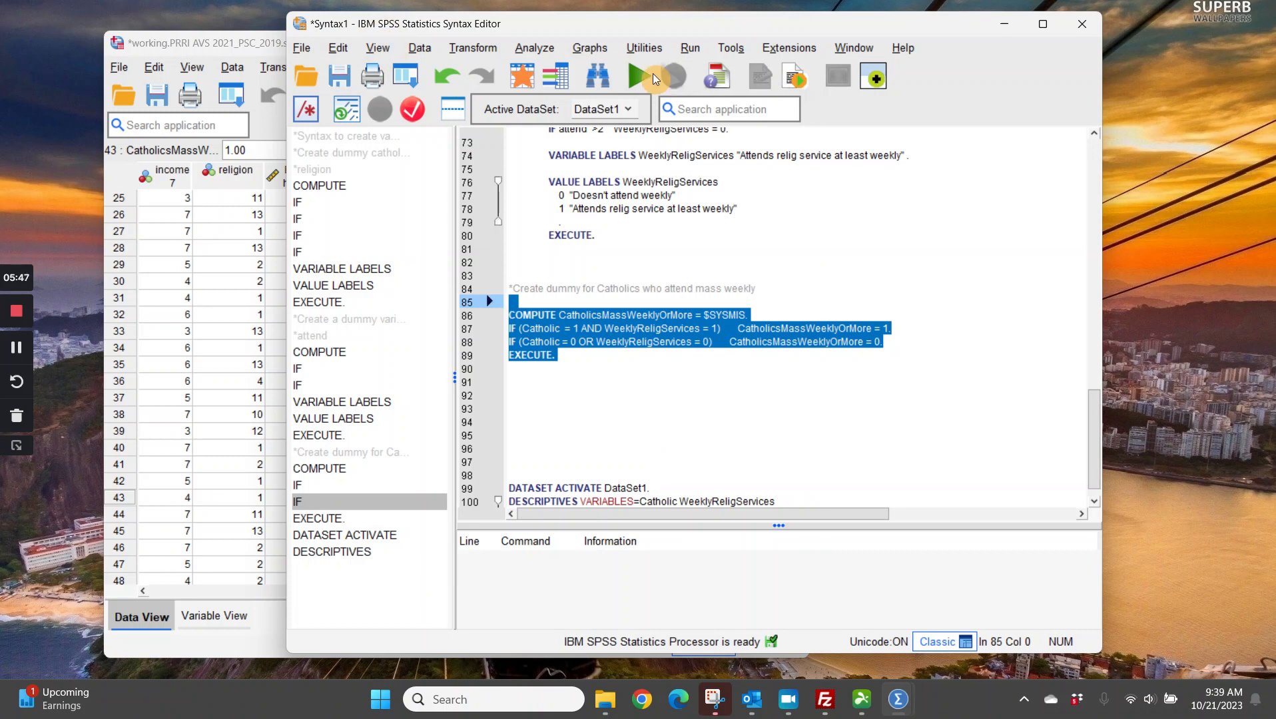
Rerun Frequencies for Catholic, WeeklyReligServices and CatholicsMassWeeklyOrMore, and examine the CatholicsMassWeeklyOrMore table.
click(537, 48)
mouse_move(651, 136)
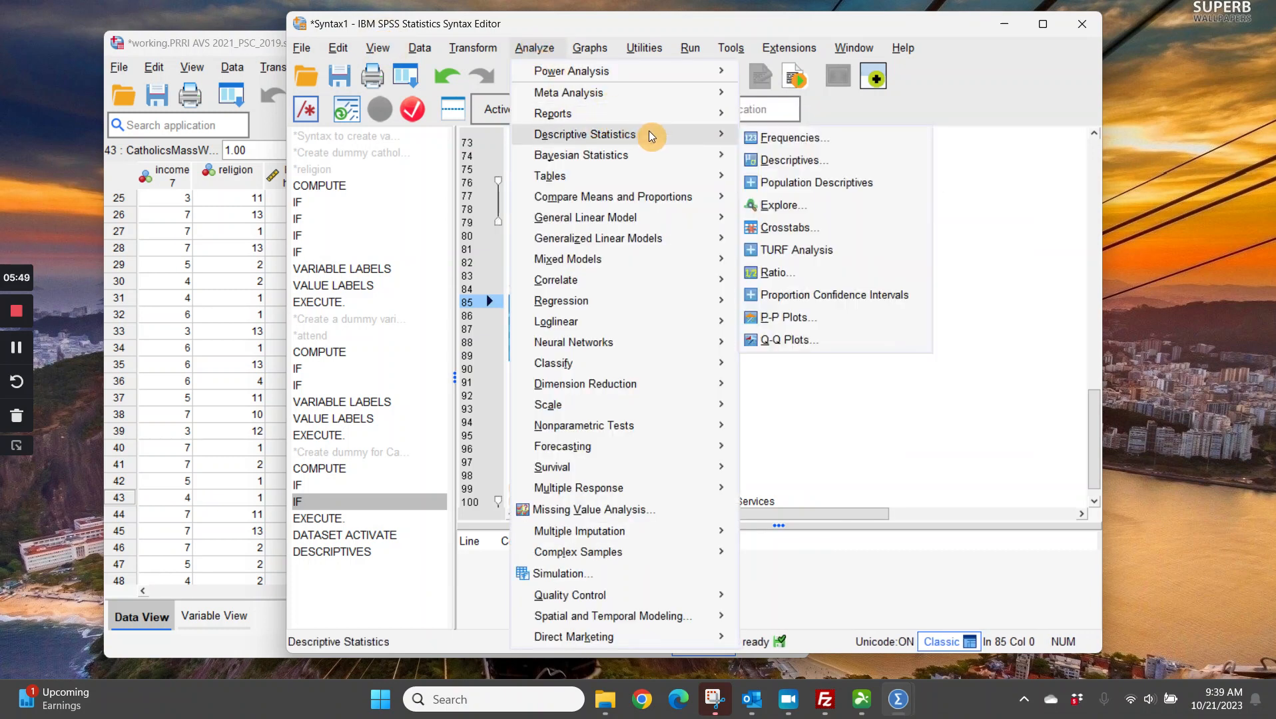
click(811, 140)
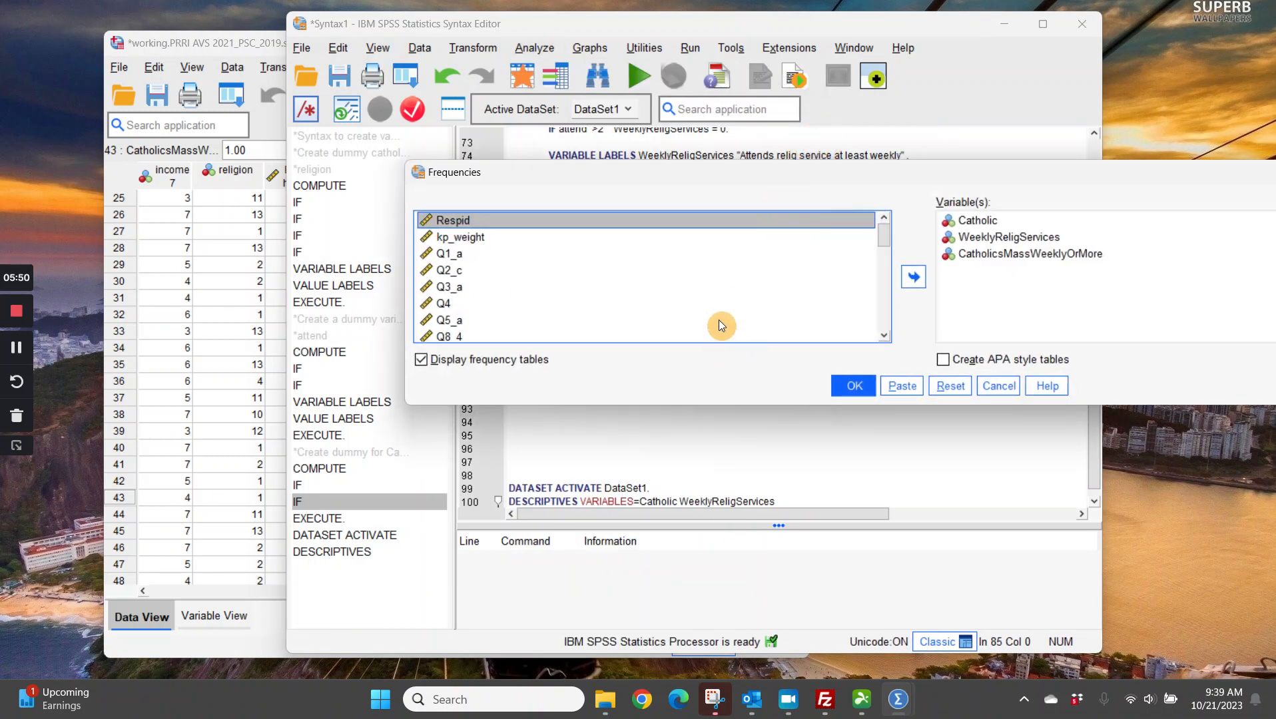
click(855, 385)
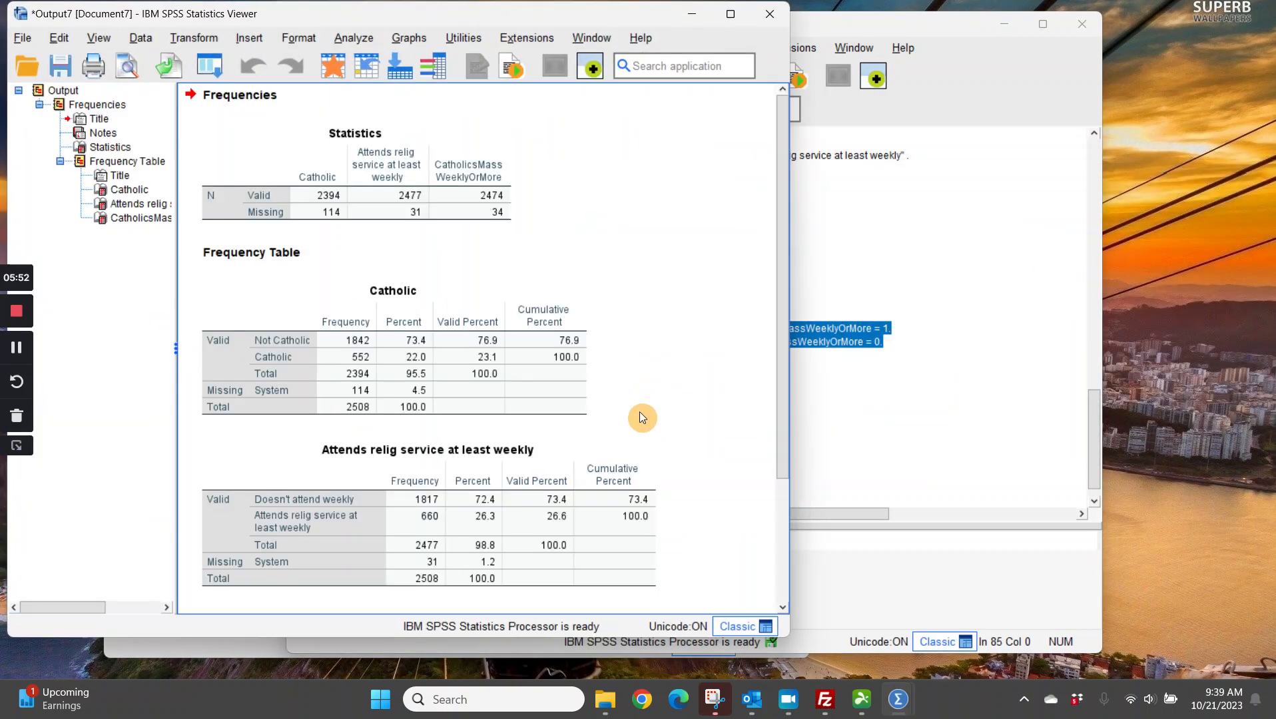
scroll(639, 415, down, 4)
click(532, 522)
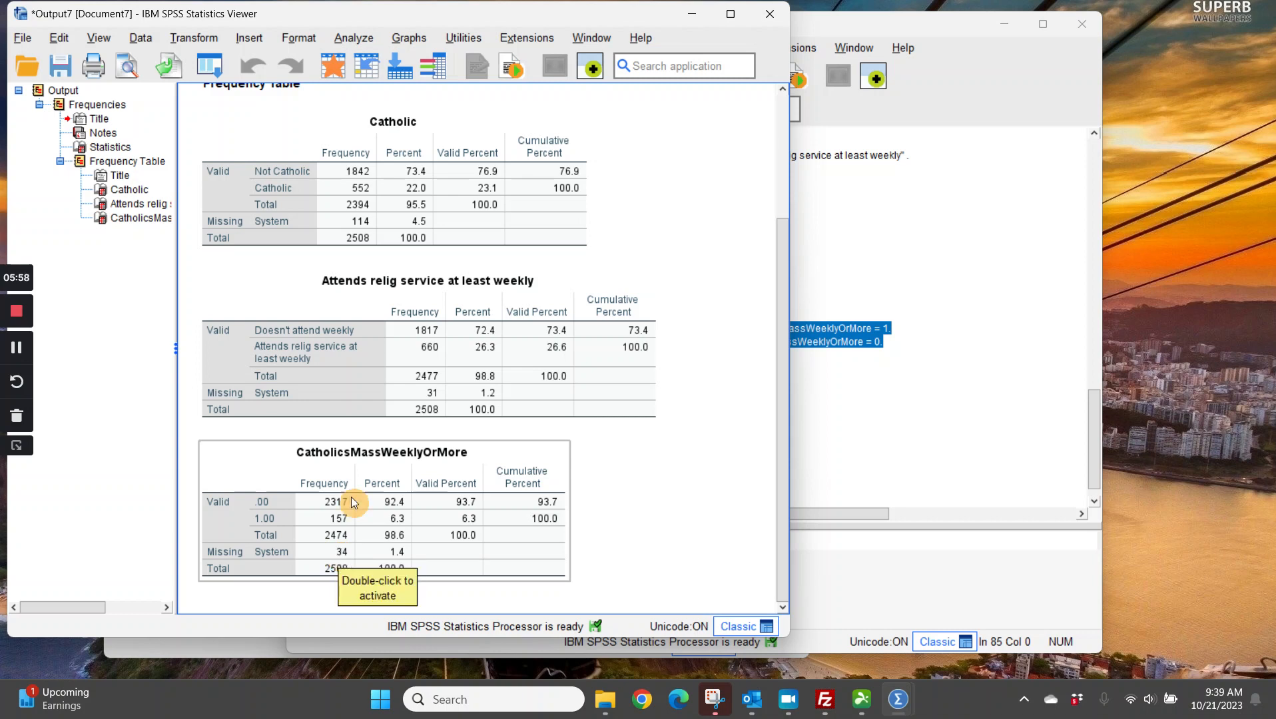
click(379, 429)
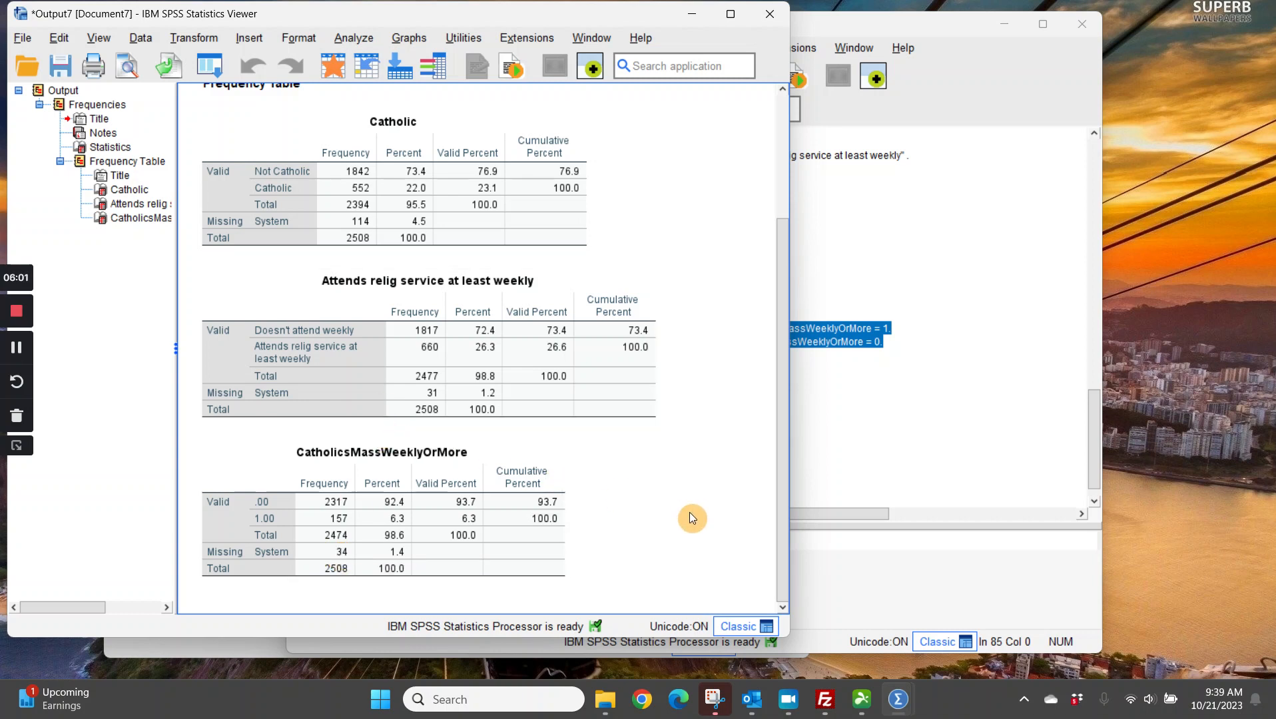
Duplicate the CatholicsMassWeeklyOrMore block from COMPUTE through EXECUTE below the original in the syntax editor.
click(886, 444)
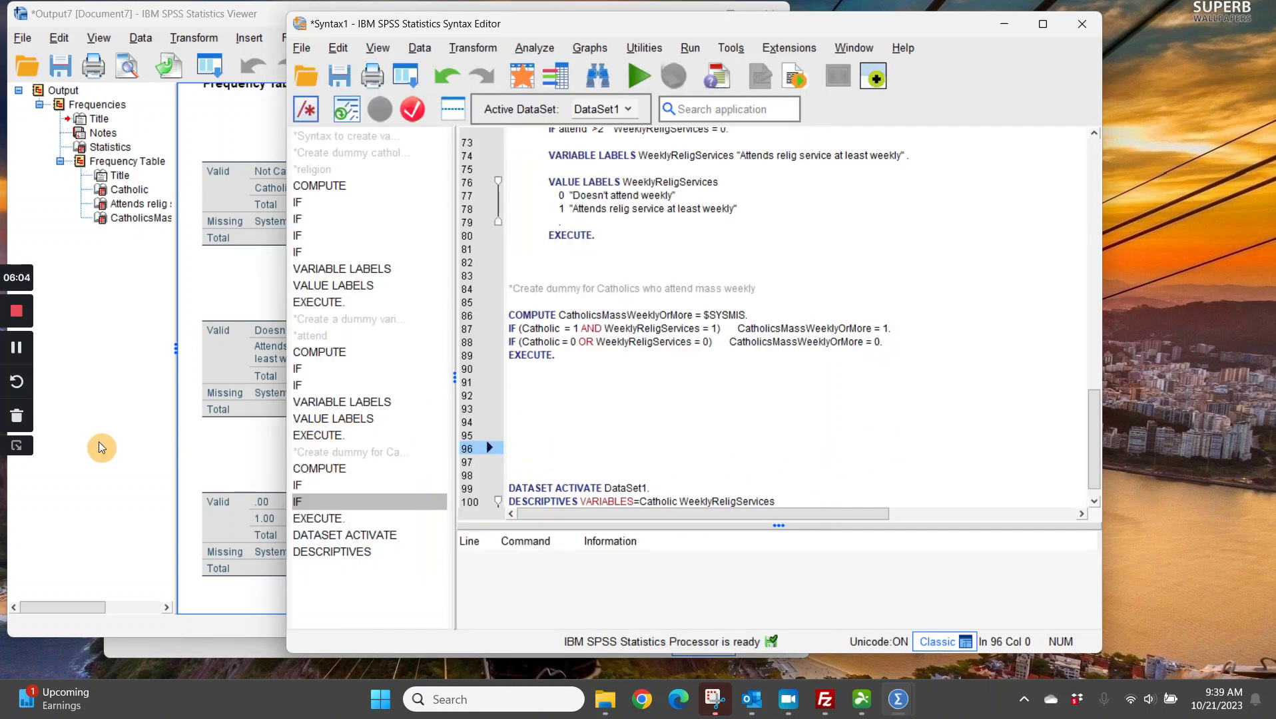
drag(559, 357, 481, 318)
key(ctrl+c)
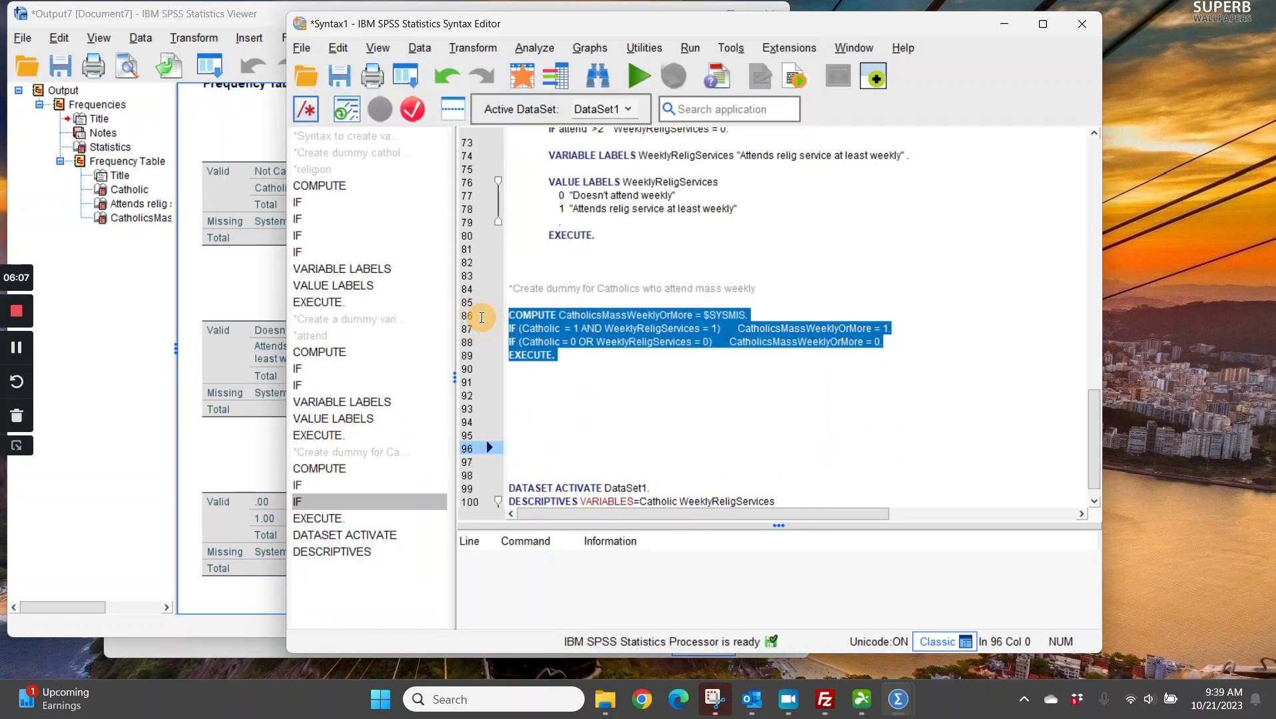
click(573, 388)
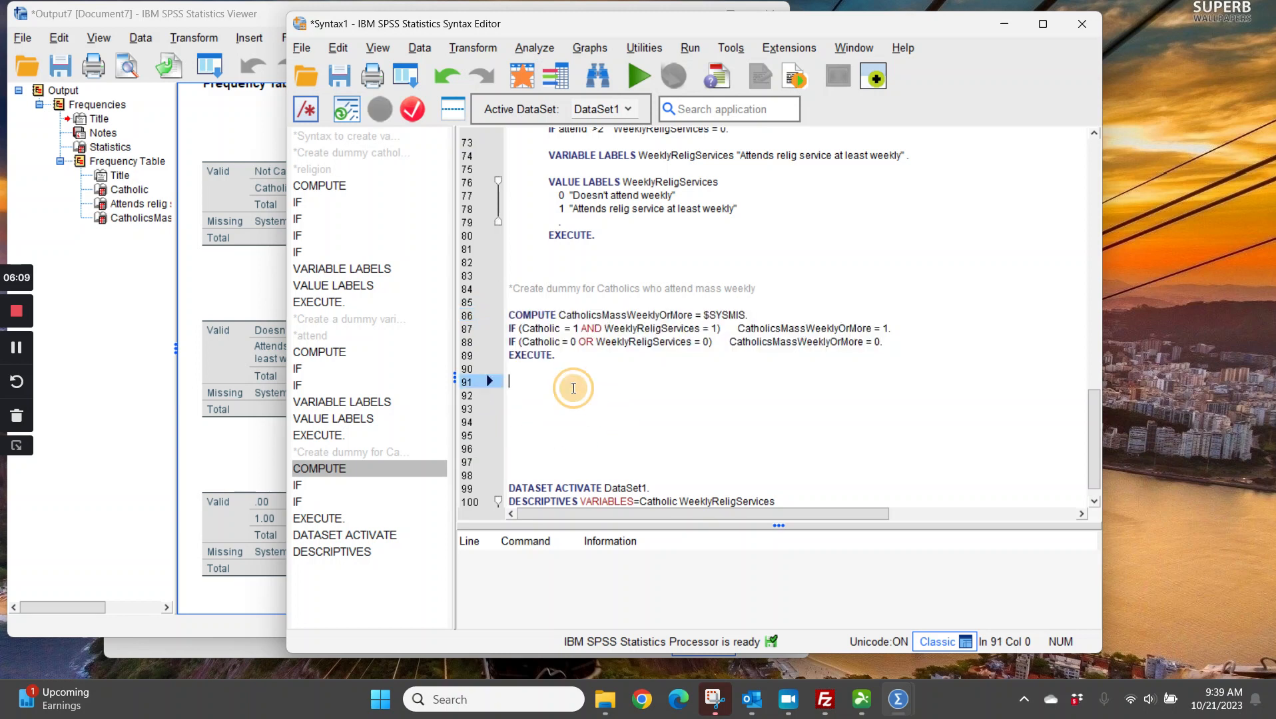
key(Return)
key(ctrl+v)
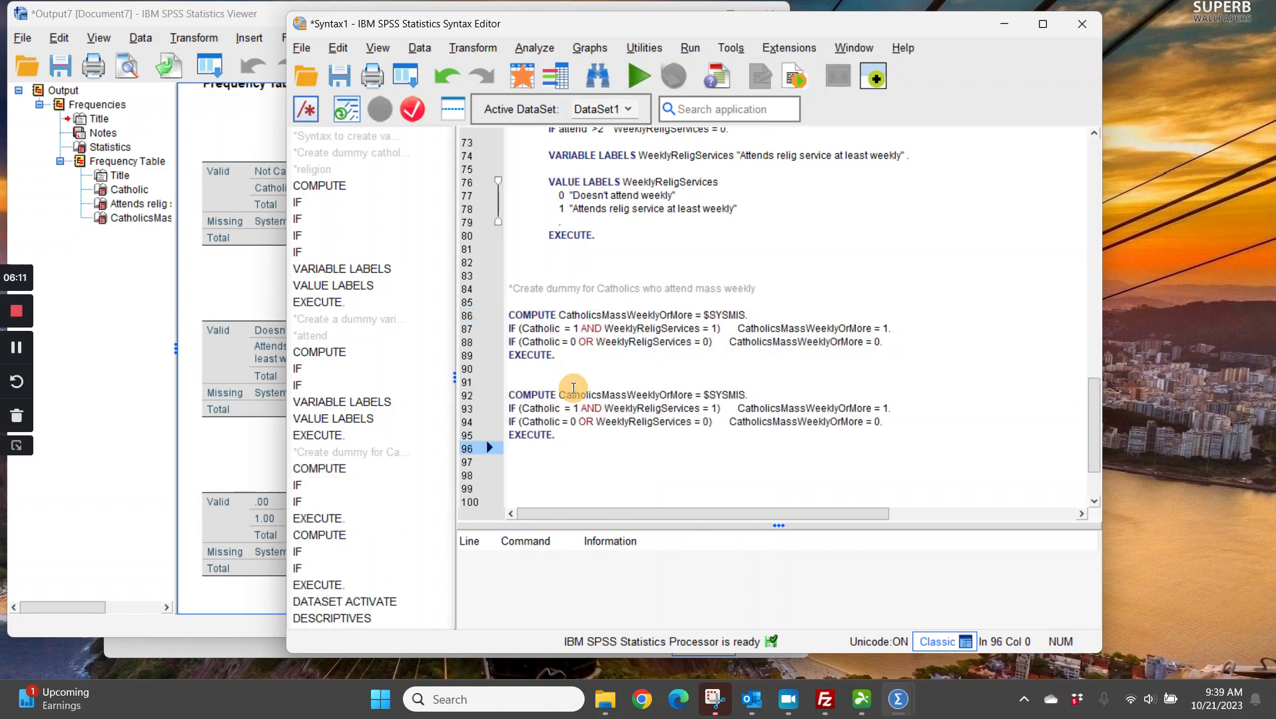
Replace the equals sign with NE in both conditions of the copied block's second IF statement.
click(568, 422)
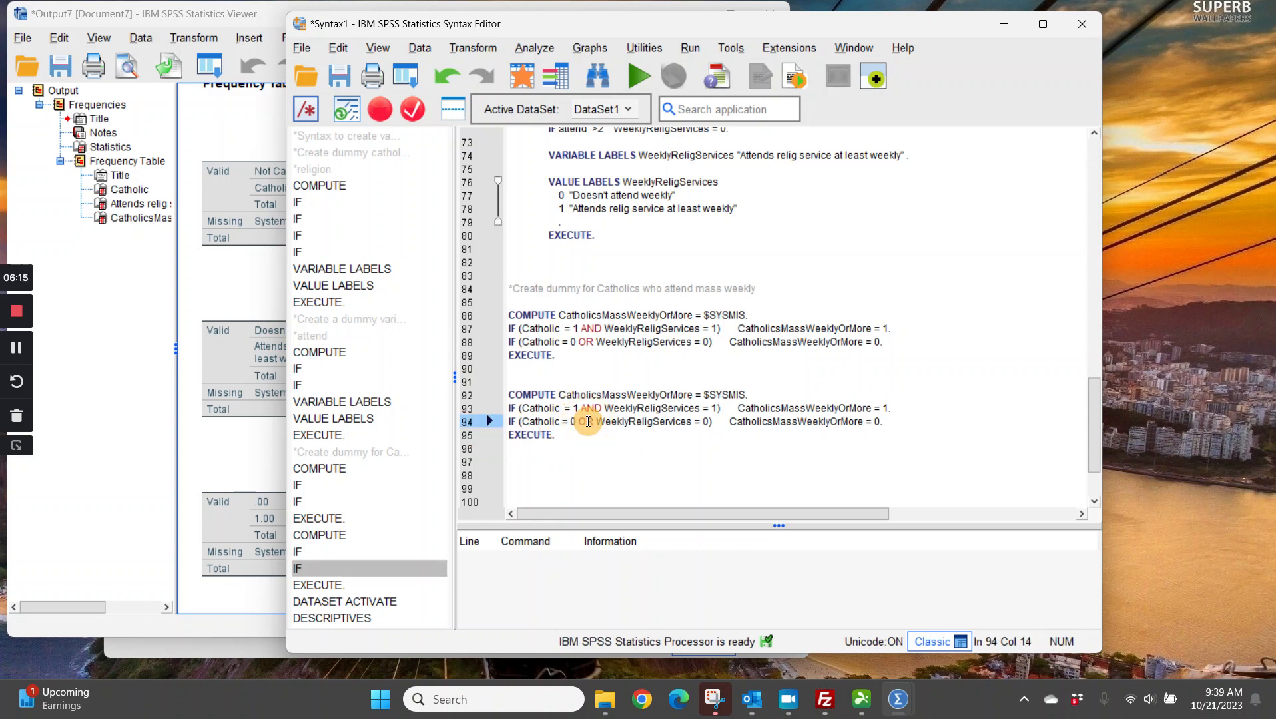
key(BackSpace)
text(NE)
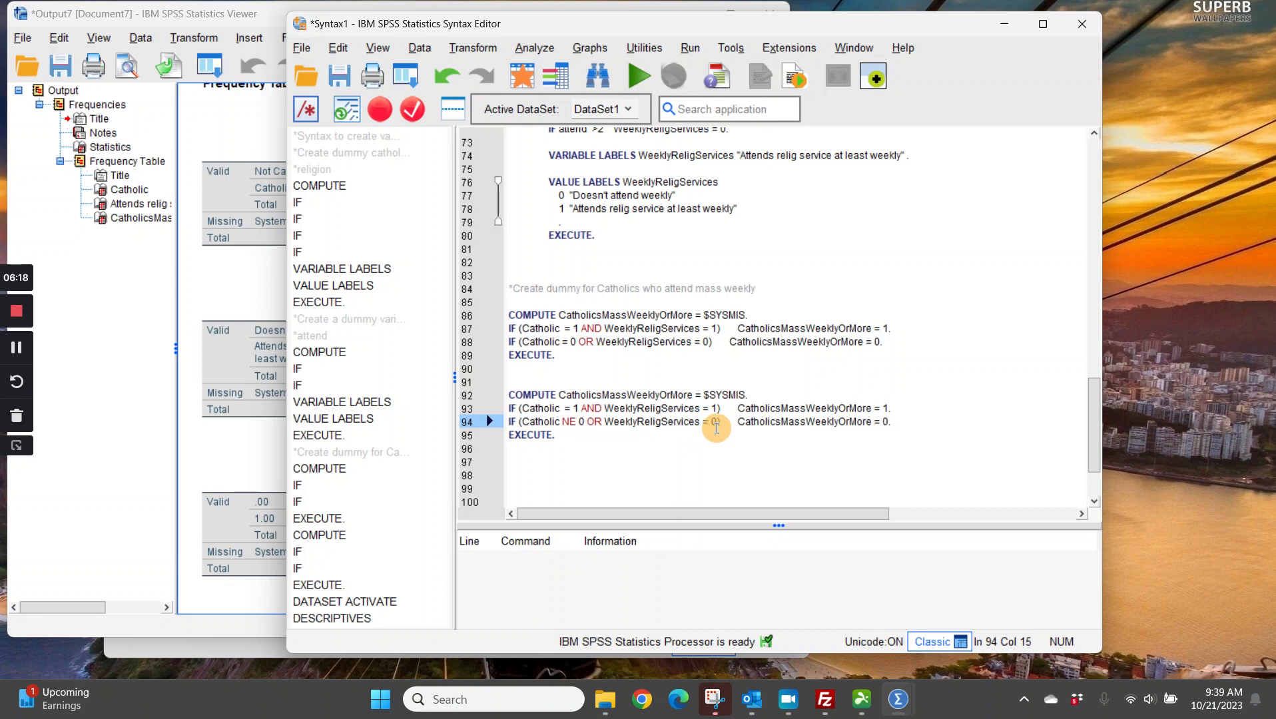
click(711, 423)
key(BackSpace)
text(NE)
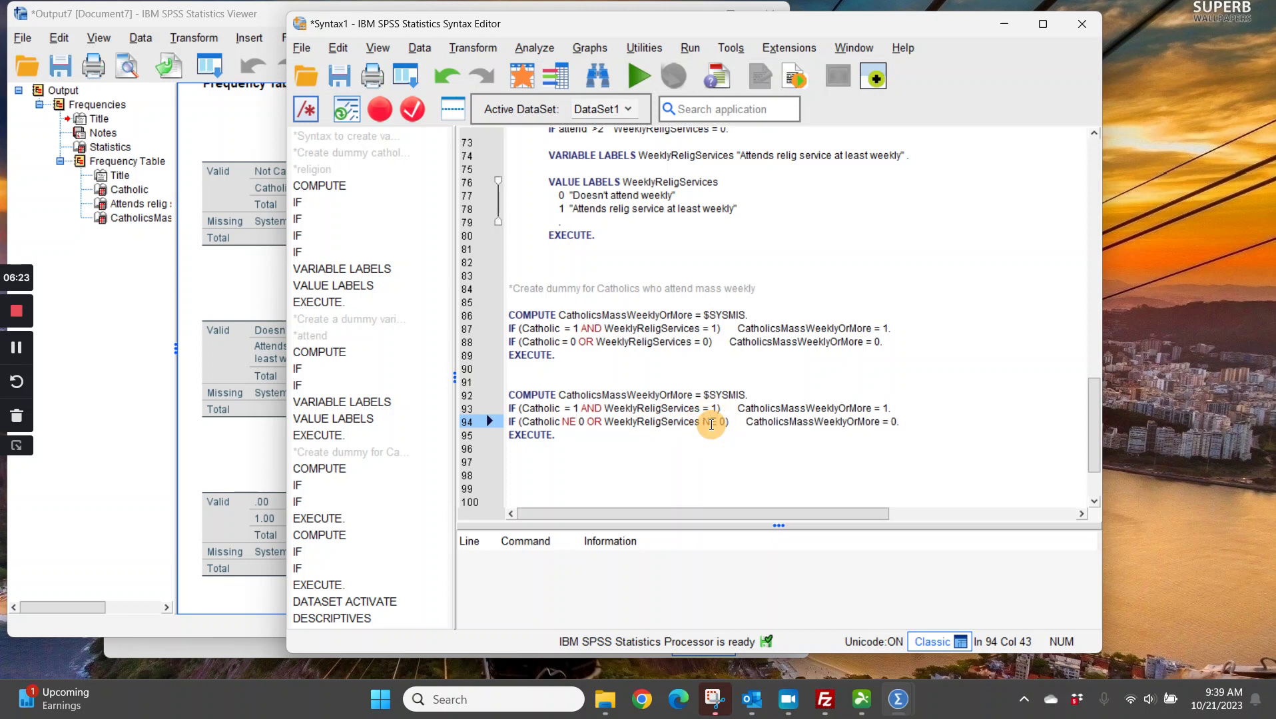
Duplicate the IF statement with the NE conditions on a new line before the copied block's EXECUTE.
click(902, 424)
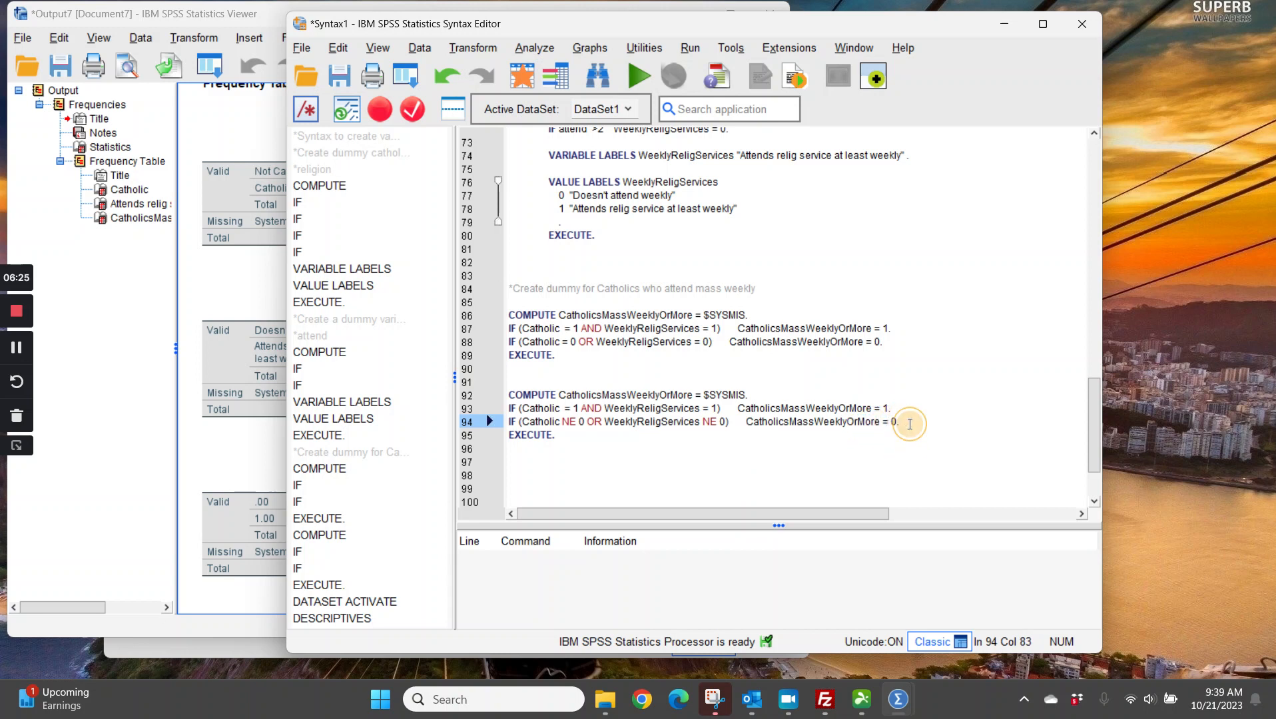
drag(910, 424, 510, 424)
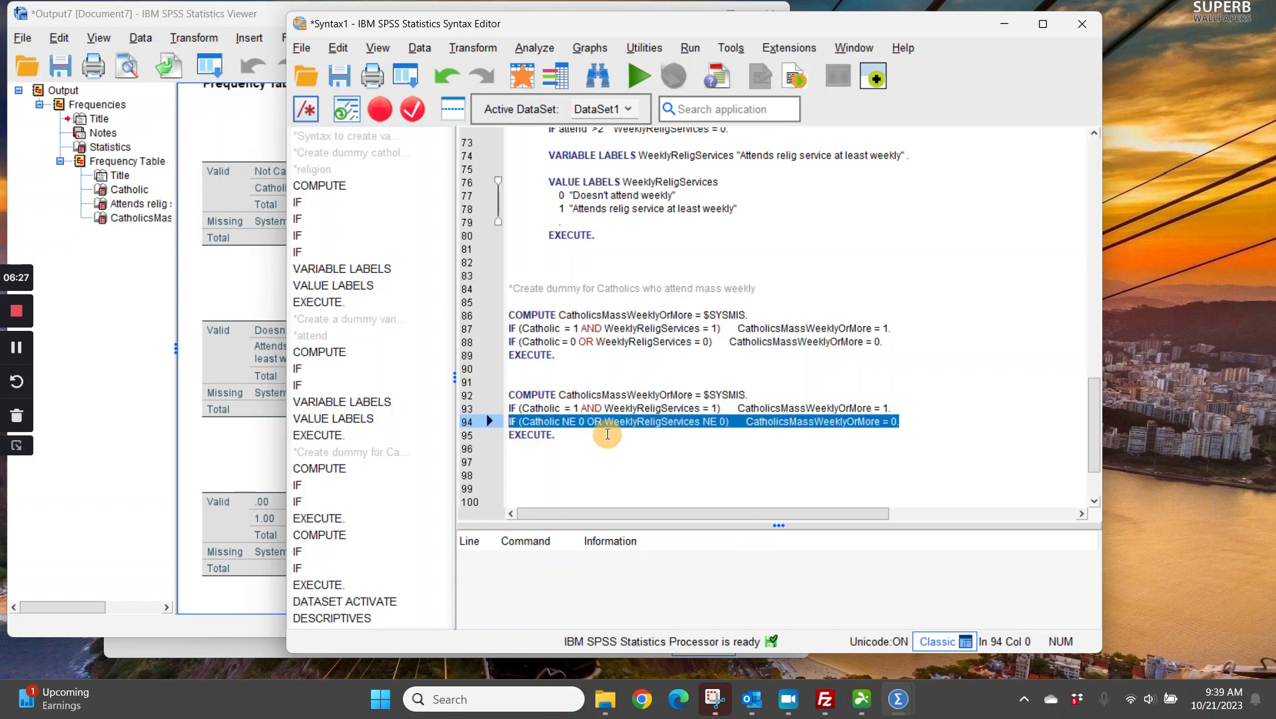
click(904, 427)
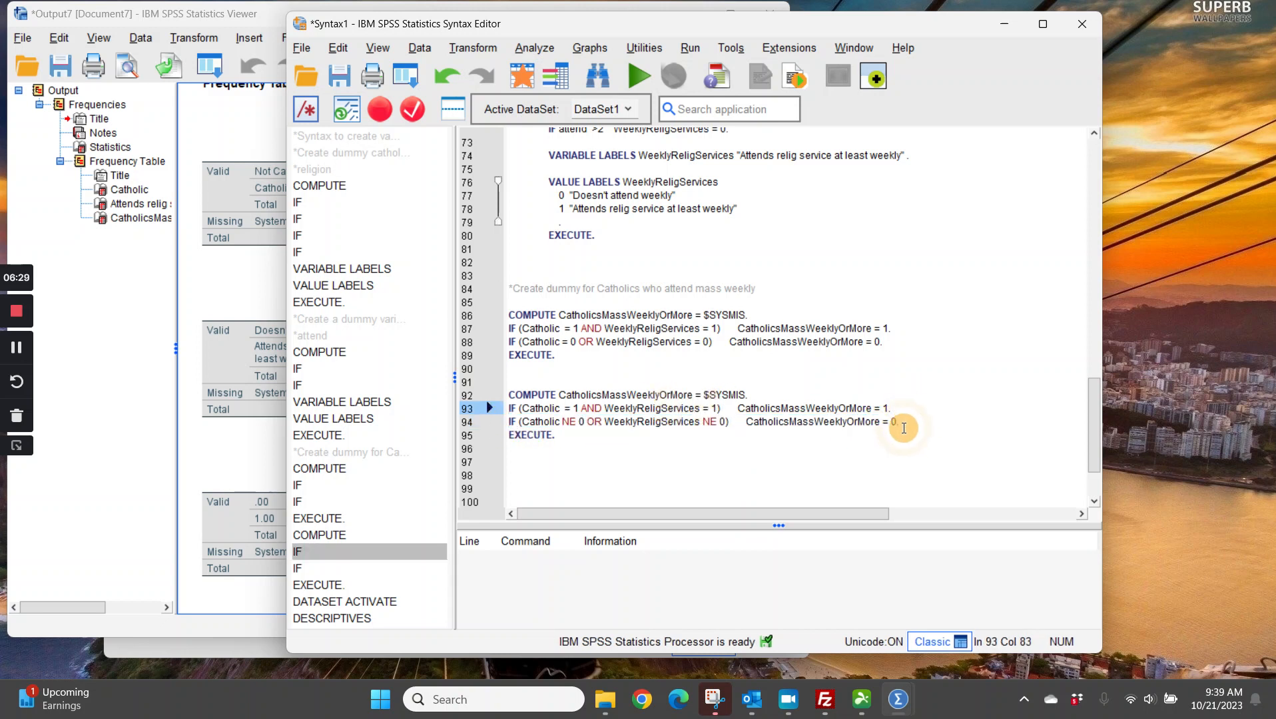
drag(904, 427, 508, 424)
key(ctrl+c)
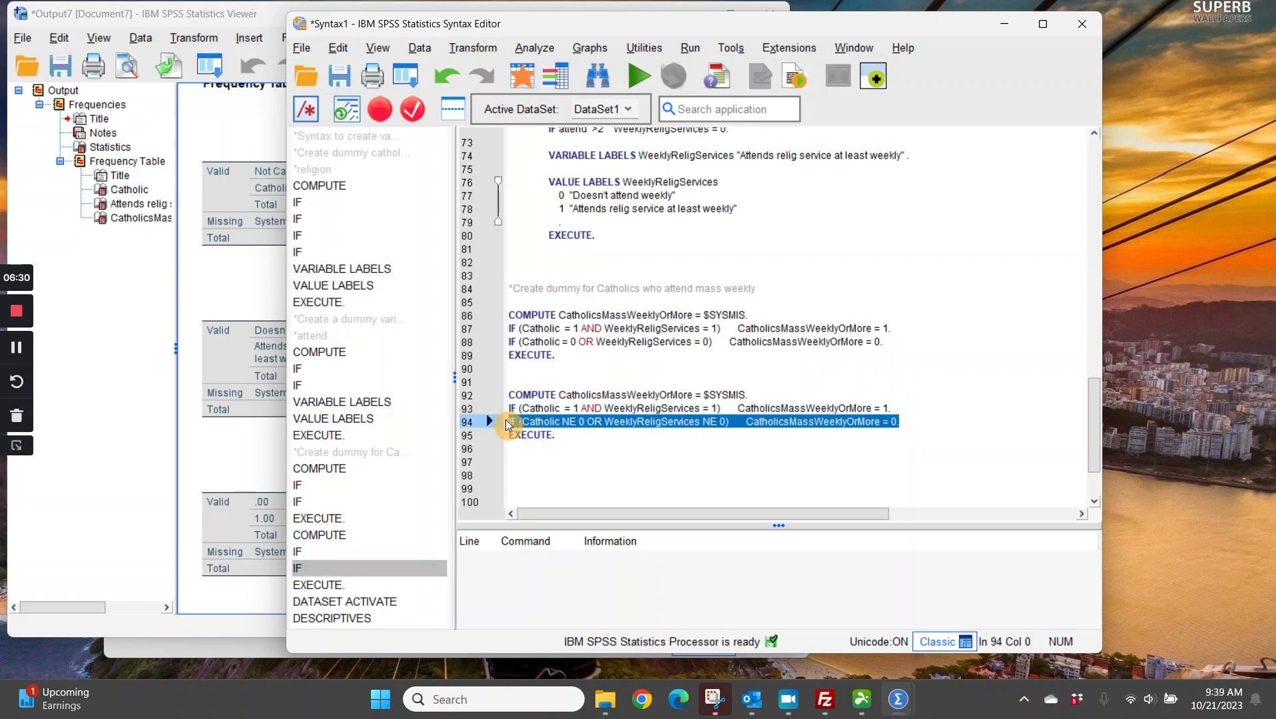
click(923, 427)
key(Return)
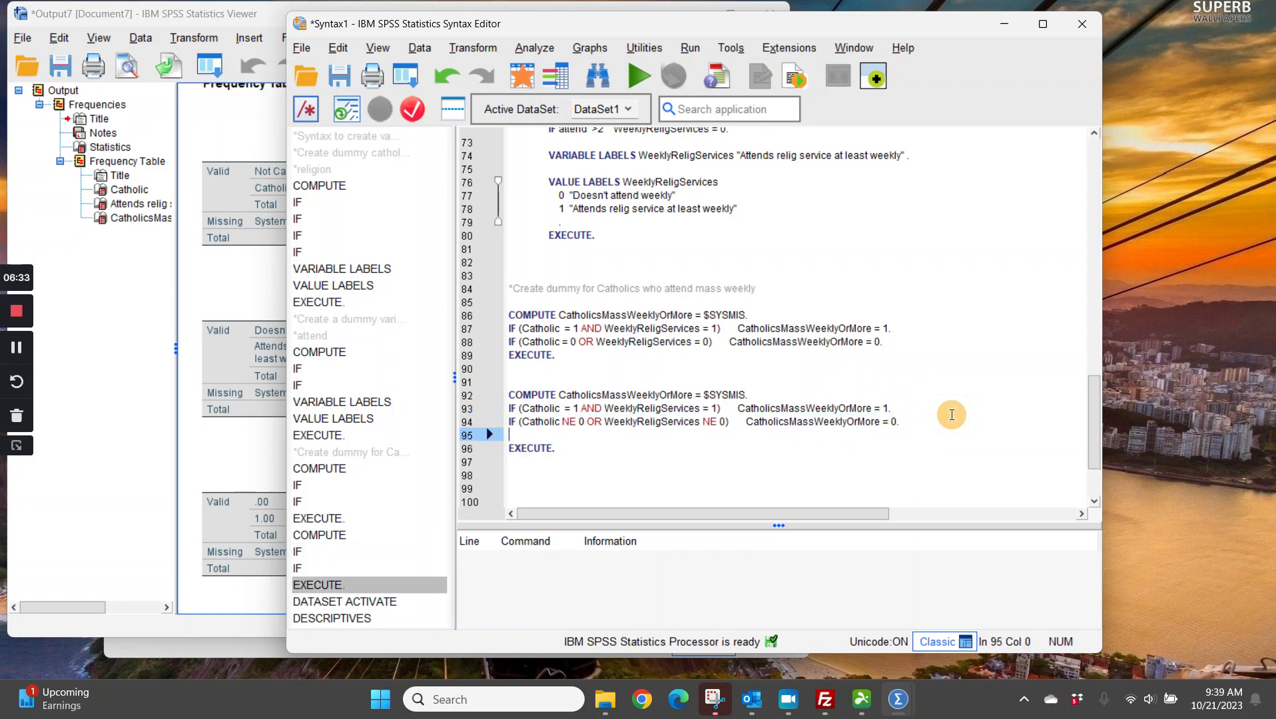
key(ctrl+v)
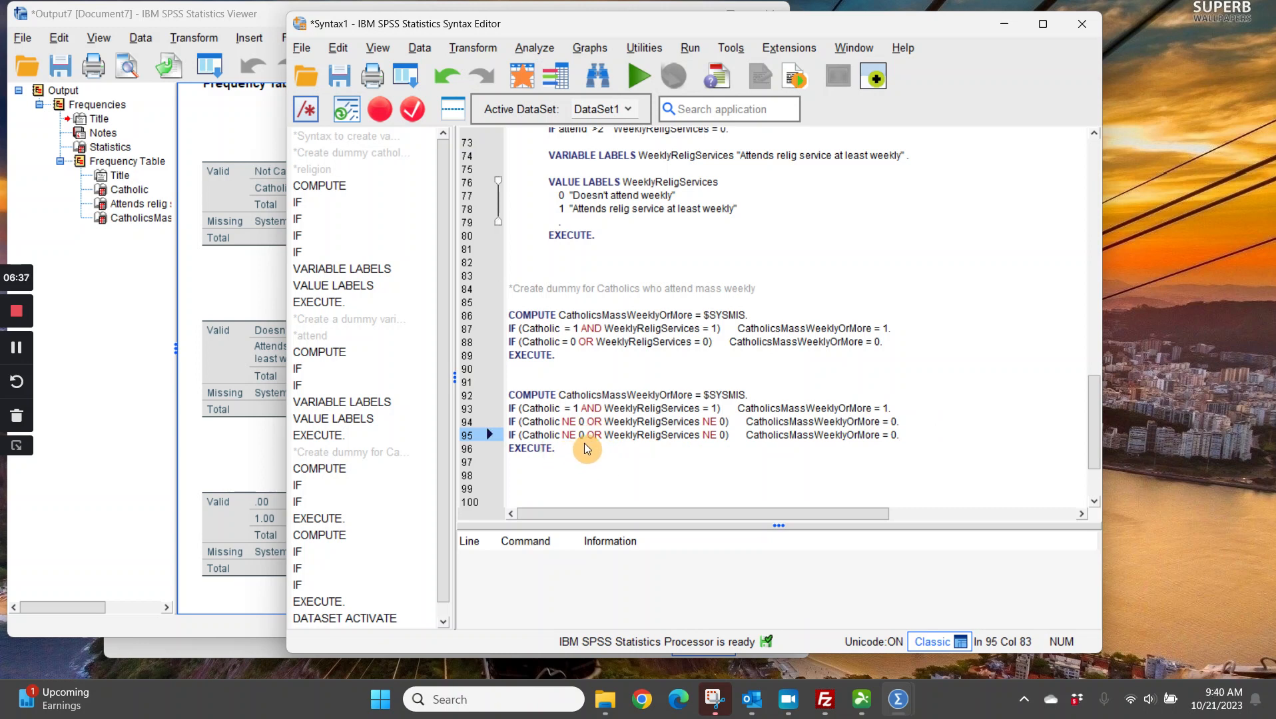
Change the third IF statement's conditions to Catholic = $SYSMIS OR WeeklyReligServices = $SYSMIS.
click(570, 438)
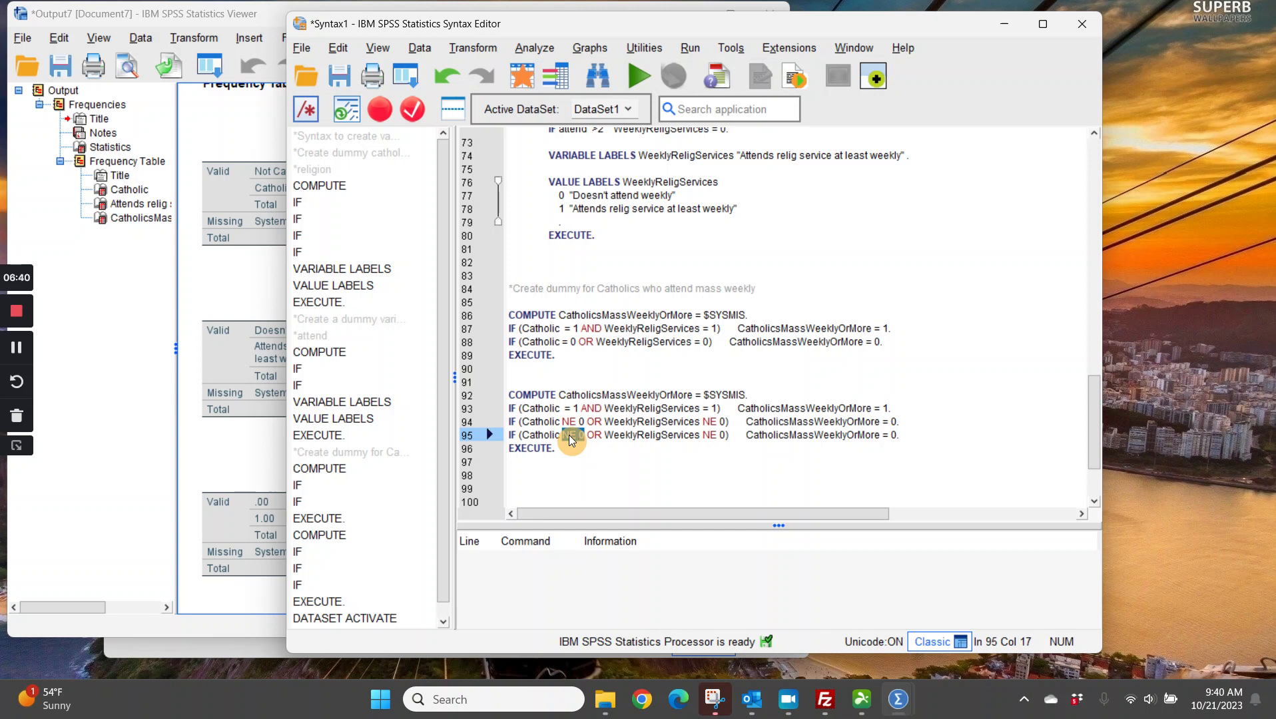
text(=)
key(Escape)
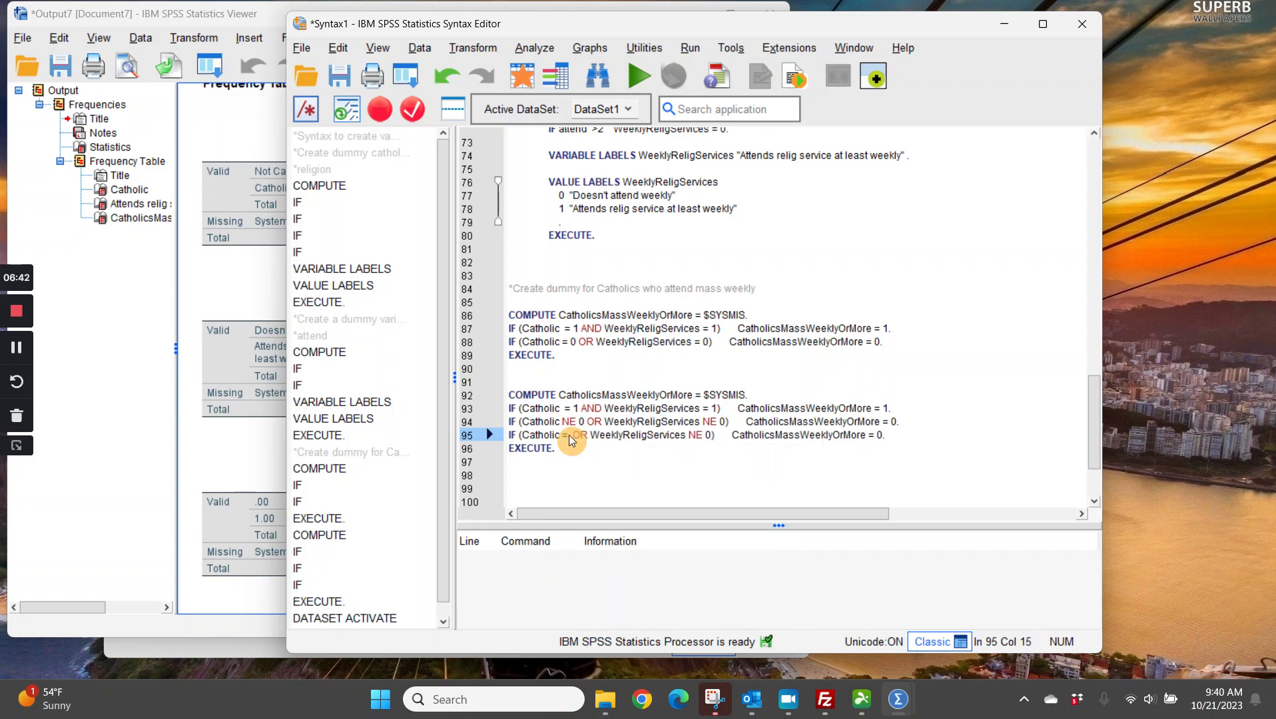
text($SYSMIS)
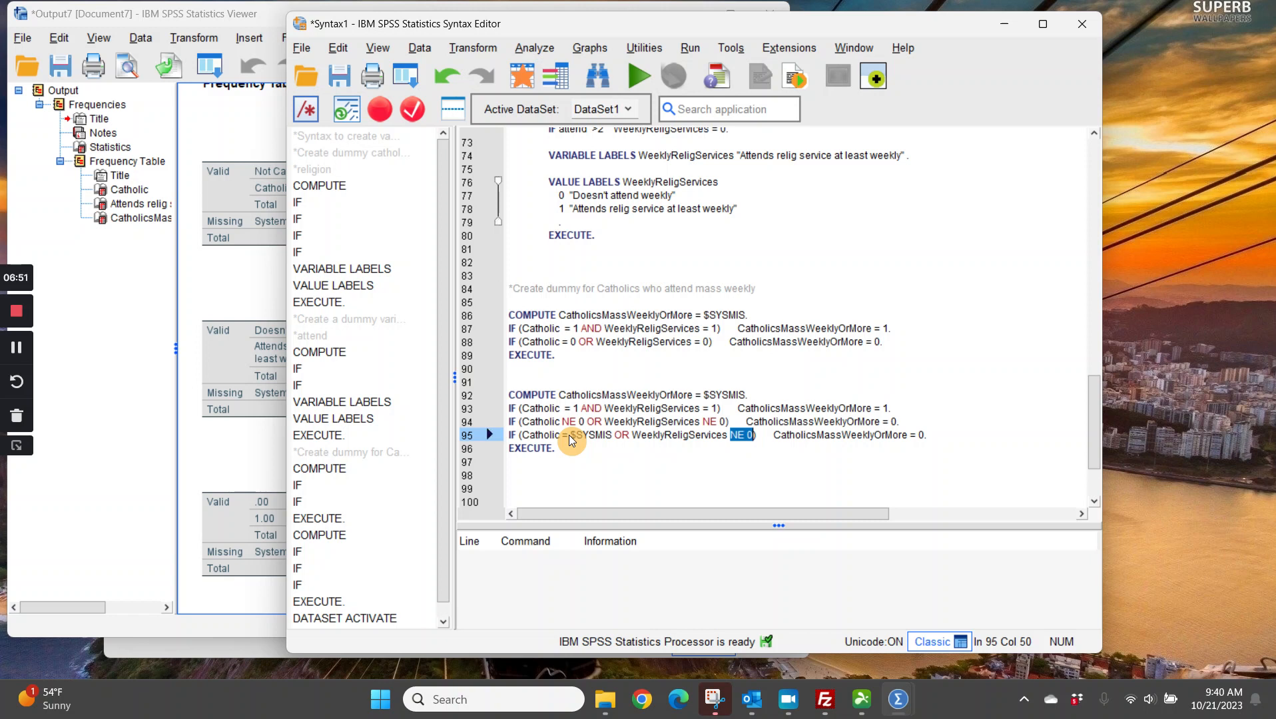
text(= )
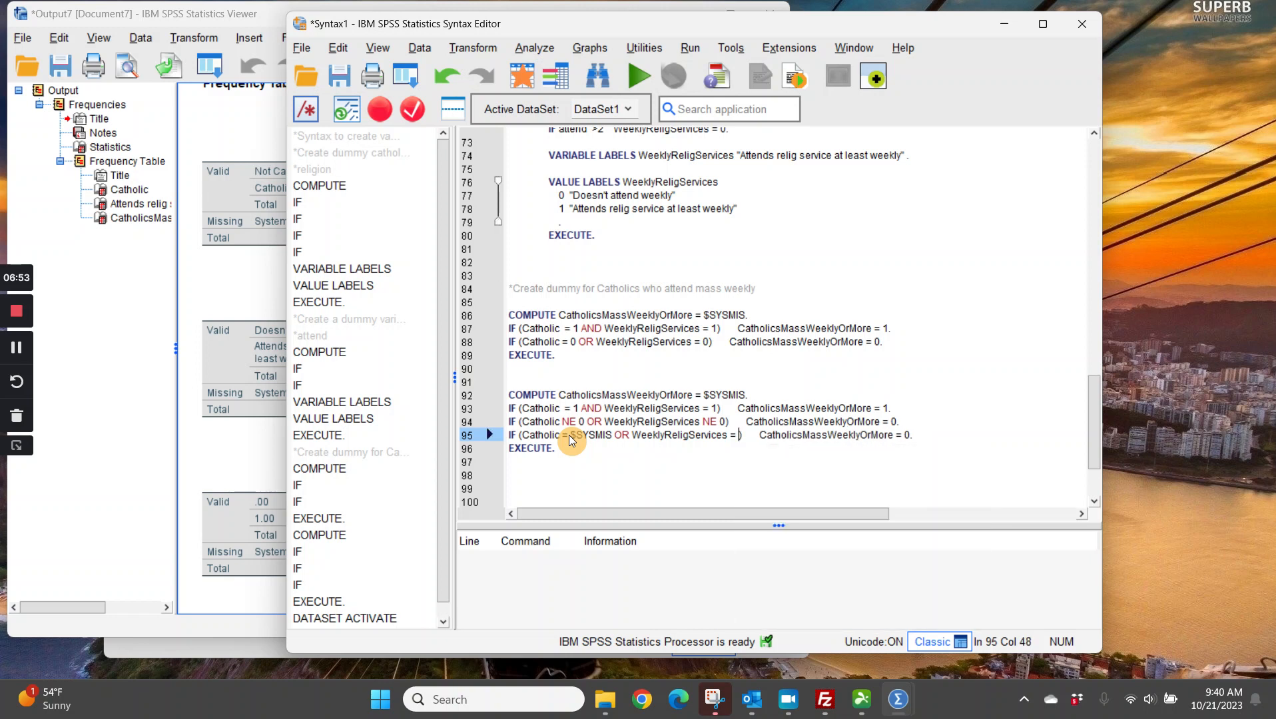
text($SY)
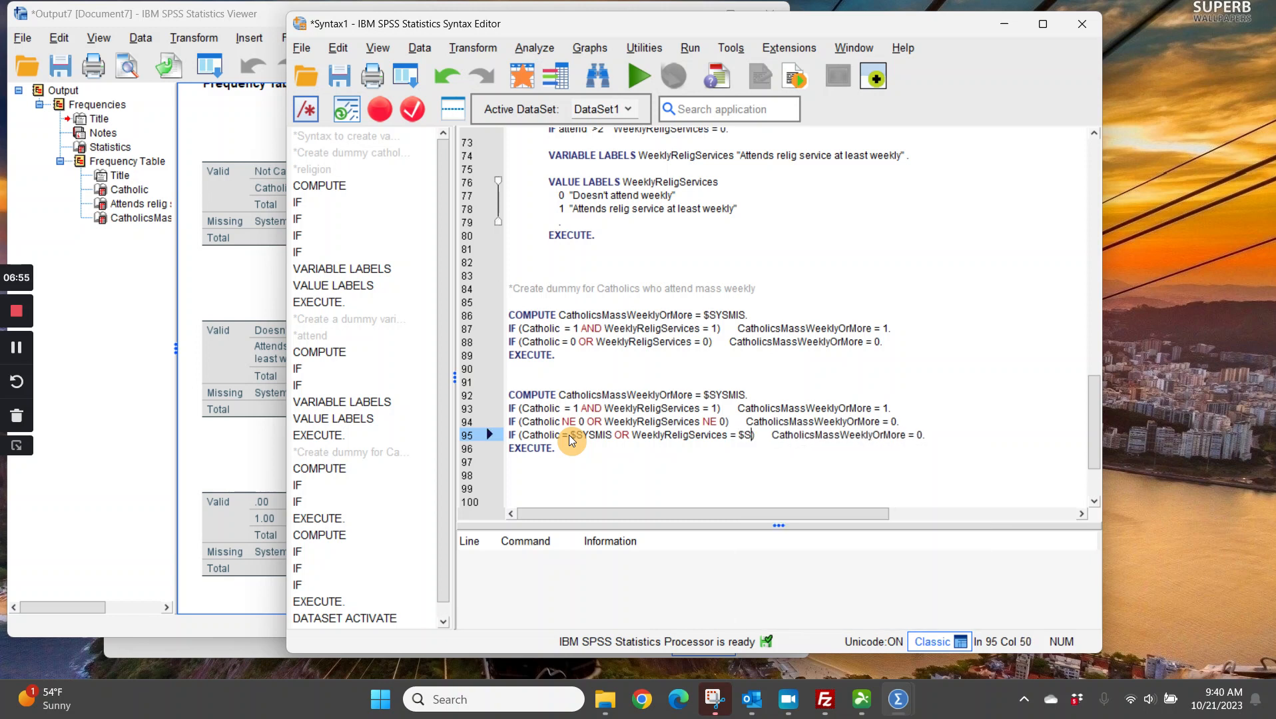
text(SMIS)
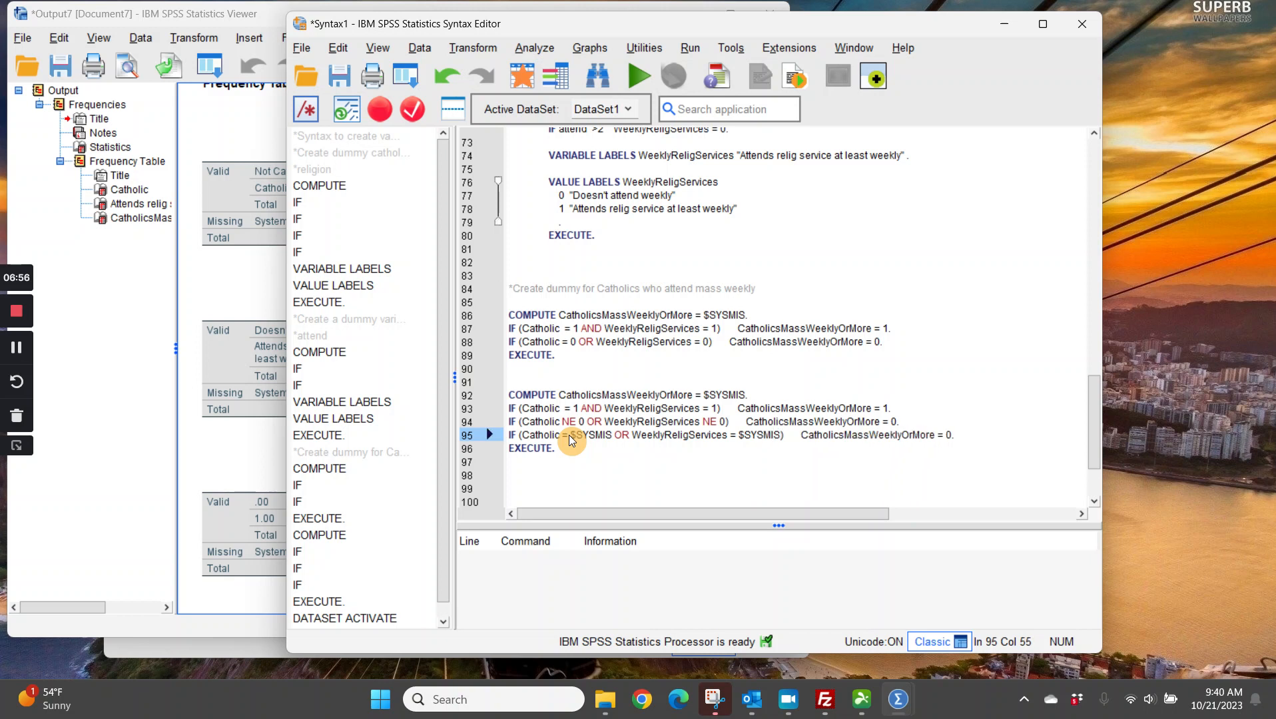
Set the CatholicsMassWeeklyOrMore assignment in the third IF statement to $SYSMIS, ending with a period.
double_click(763, 437)
drag(745, 435, 741, 440)
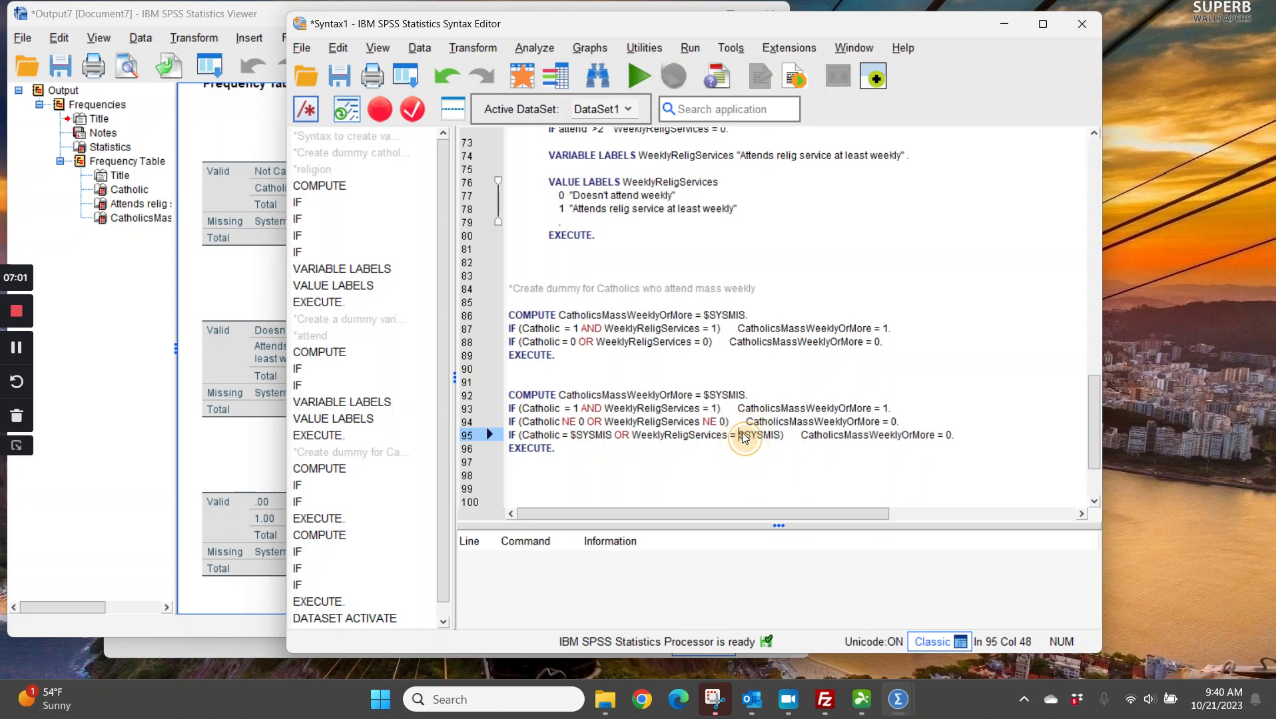
click(741, 437)
drag(780, 441, 781, 440)
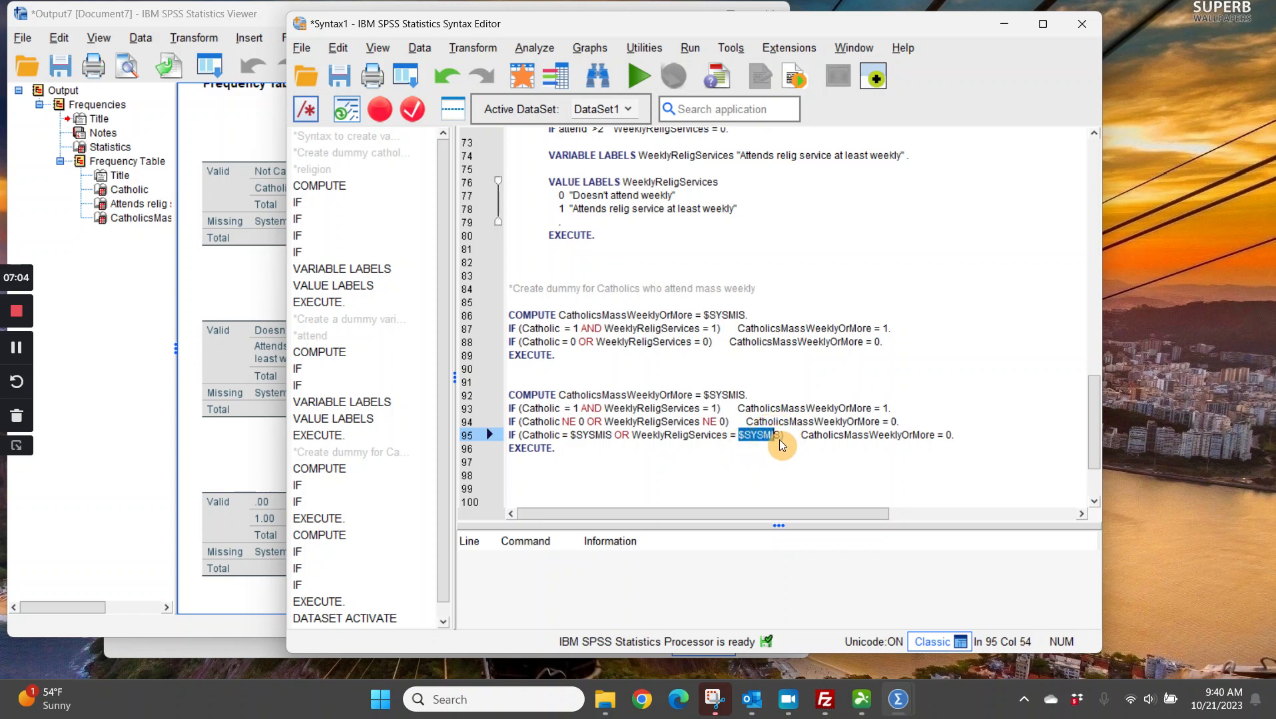
double_click(949, 435)
text($SYSMIS.)
click(585, 355)
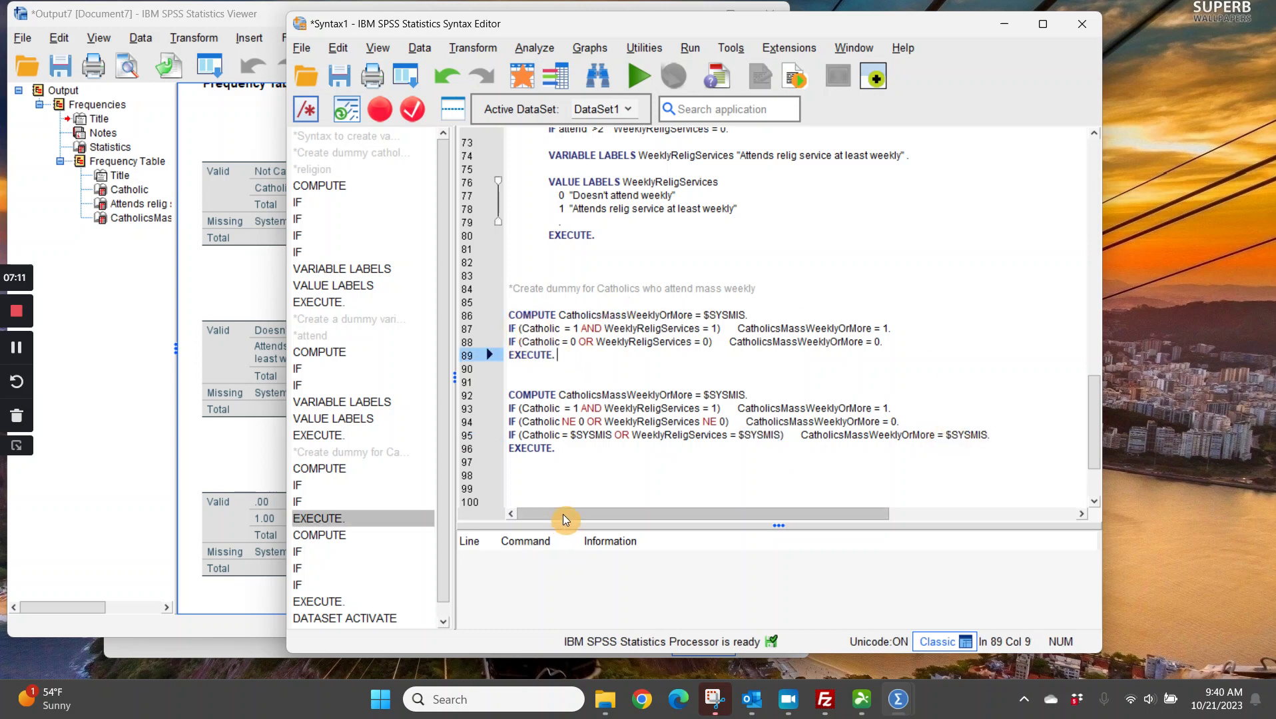
click(574, 477)
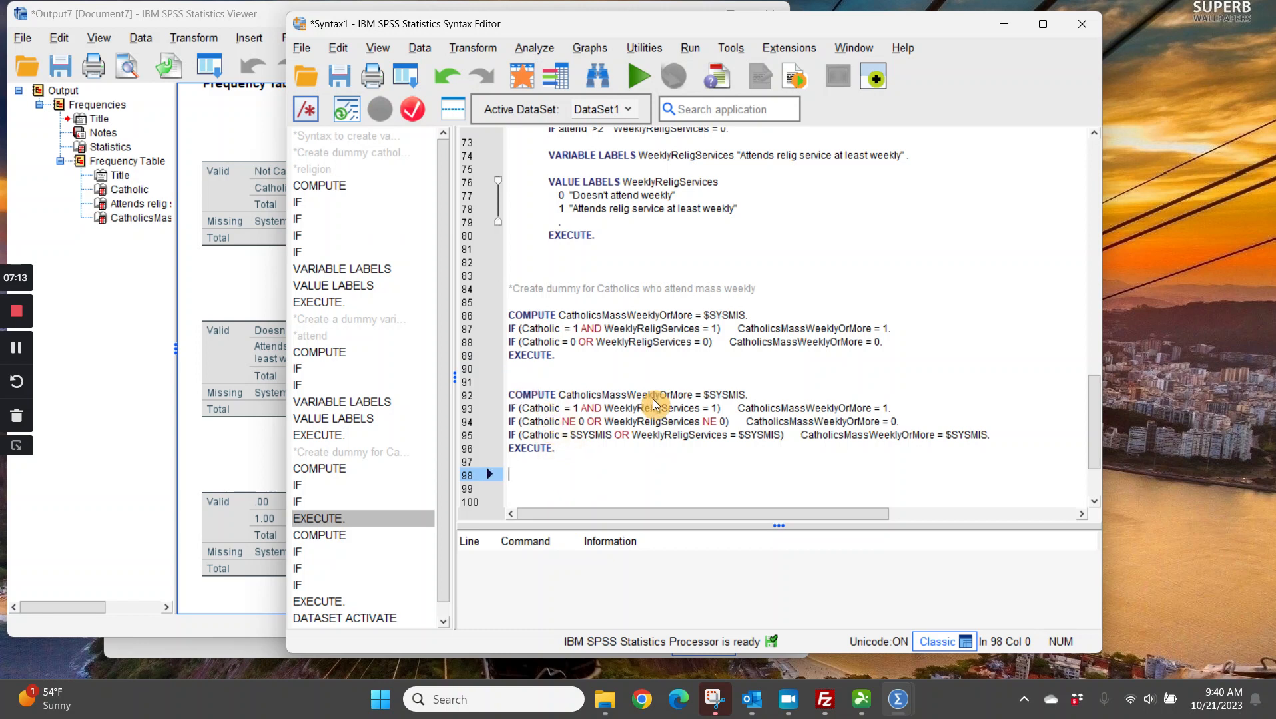
click(563, 381)
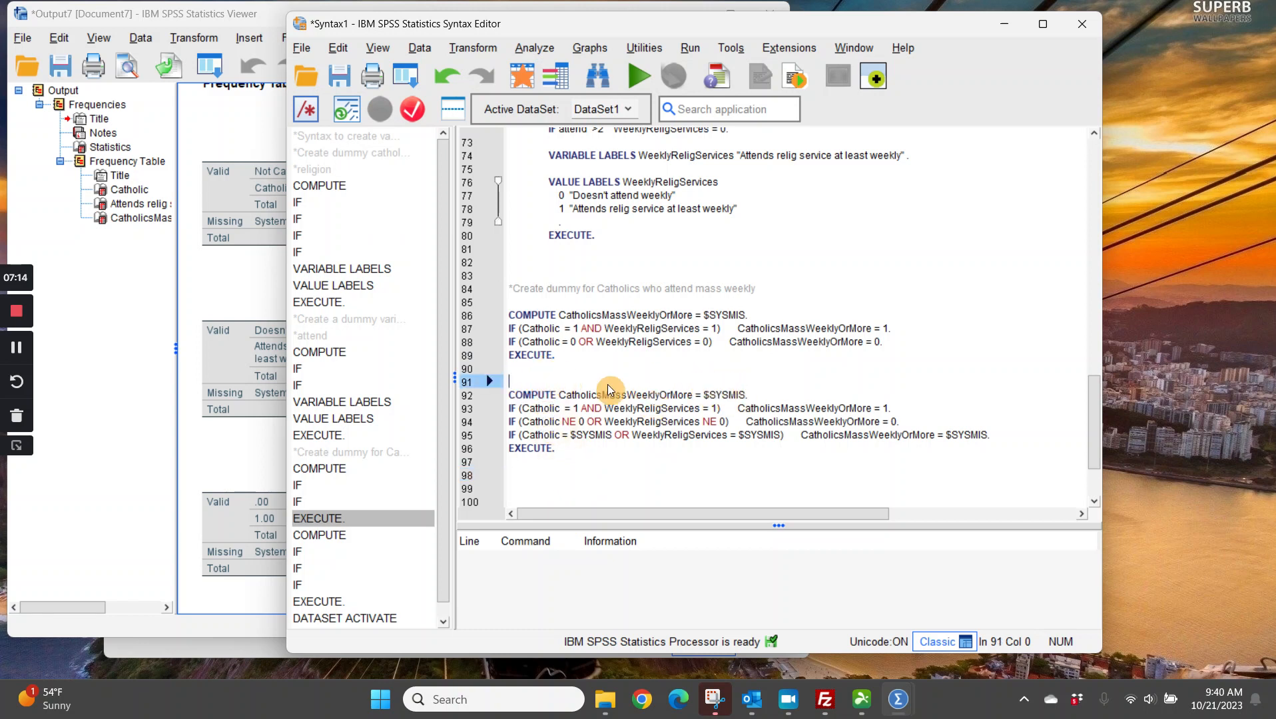
Change the copied block's second IF conditions to Catholic NE 1 and WeeklyReligServices NE 1.
click(533, 413)
click(677, 413)
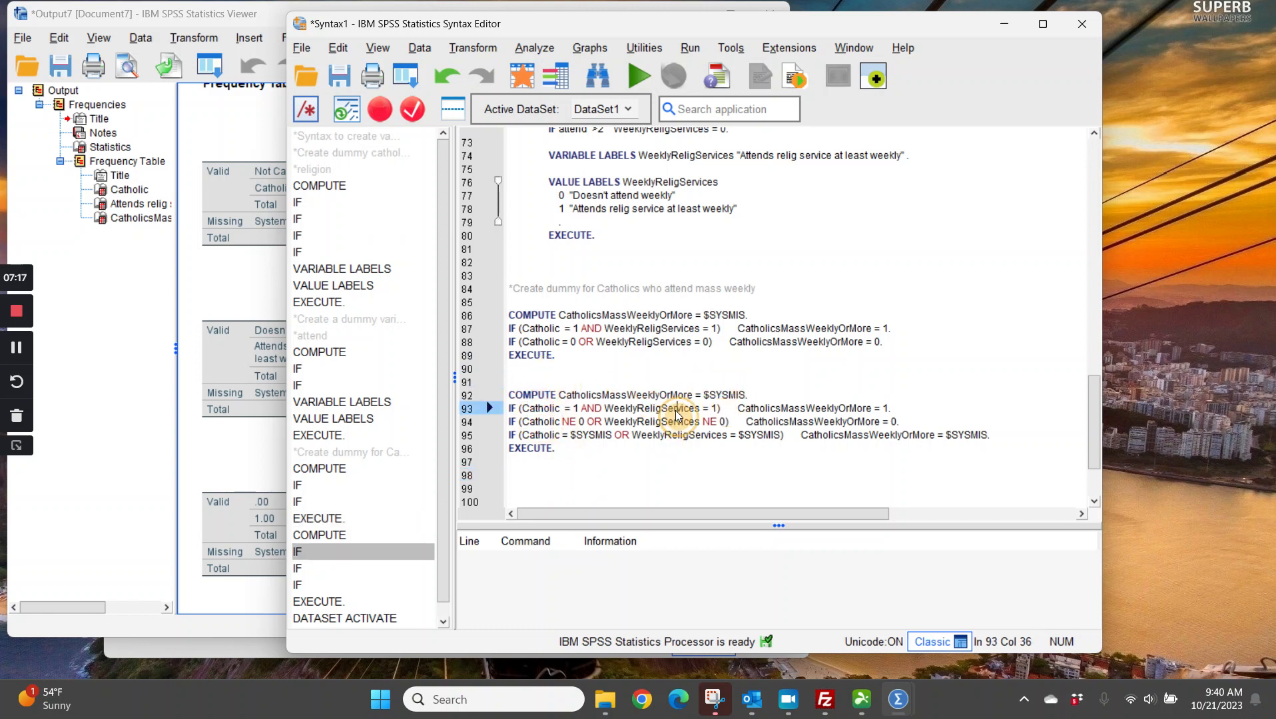
click(795, 409)
click(584, 421)
key(BackSpace)
text(1)
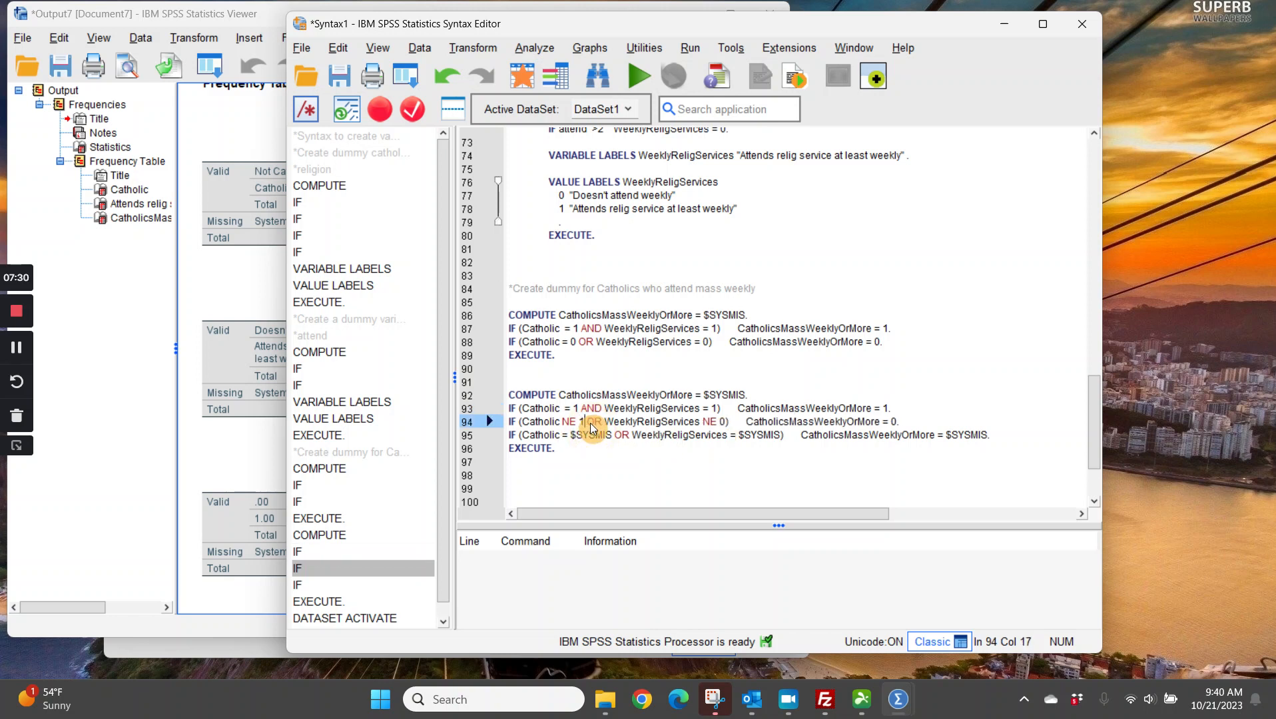
key(Right)
key(Right)
key(Right)
key(Right)
key(Right)
key(Right)
key(Right)
key(Right)
key(Right)
key(Right)
key(Right)
key(Right)
key(Right)
key(Right)
key(Right)
key(Right)
key(Right)
key(Right)
key(Right)
key(Right)
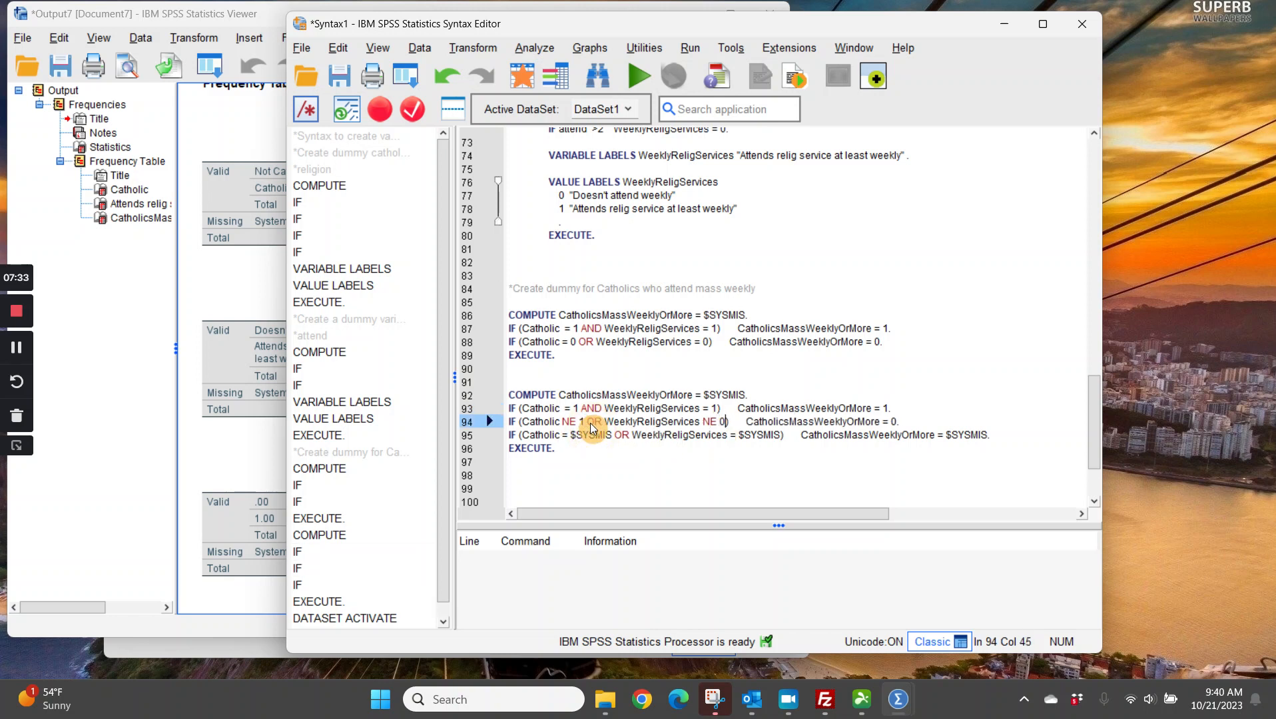
key(BackSpace)
text(1)
Add extra spaces around OR in the second and third IF statements of the copied block.
click(584, 422)
text(1)
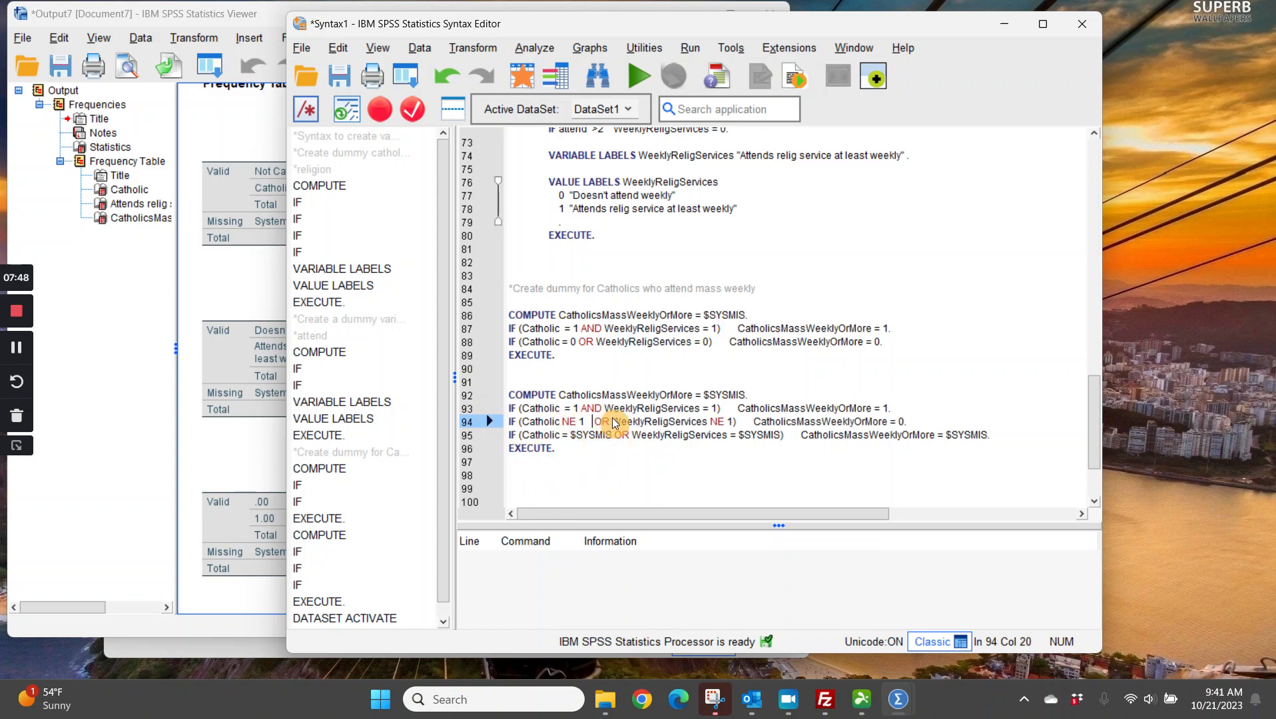
click(612, 423)
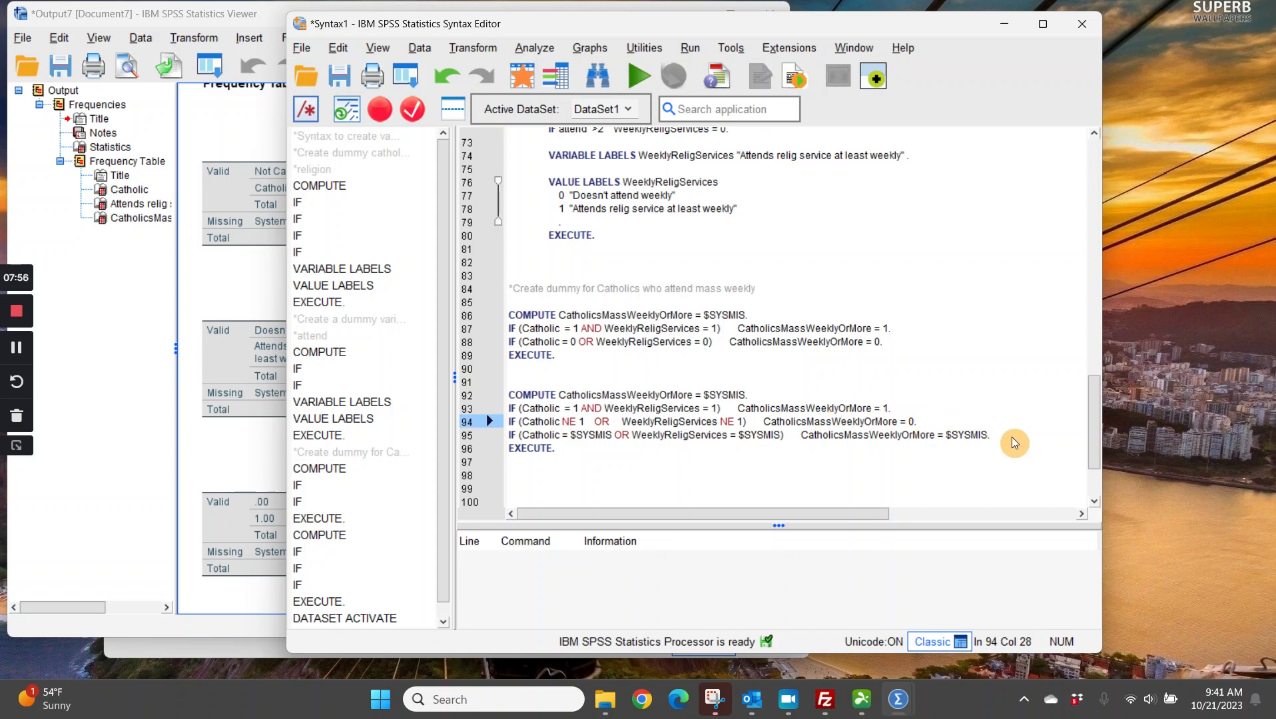
drag(1012, 437, 494, 431)
click(619, 436)
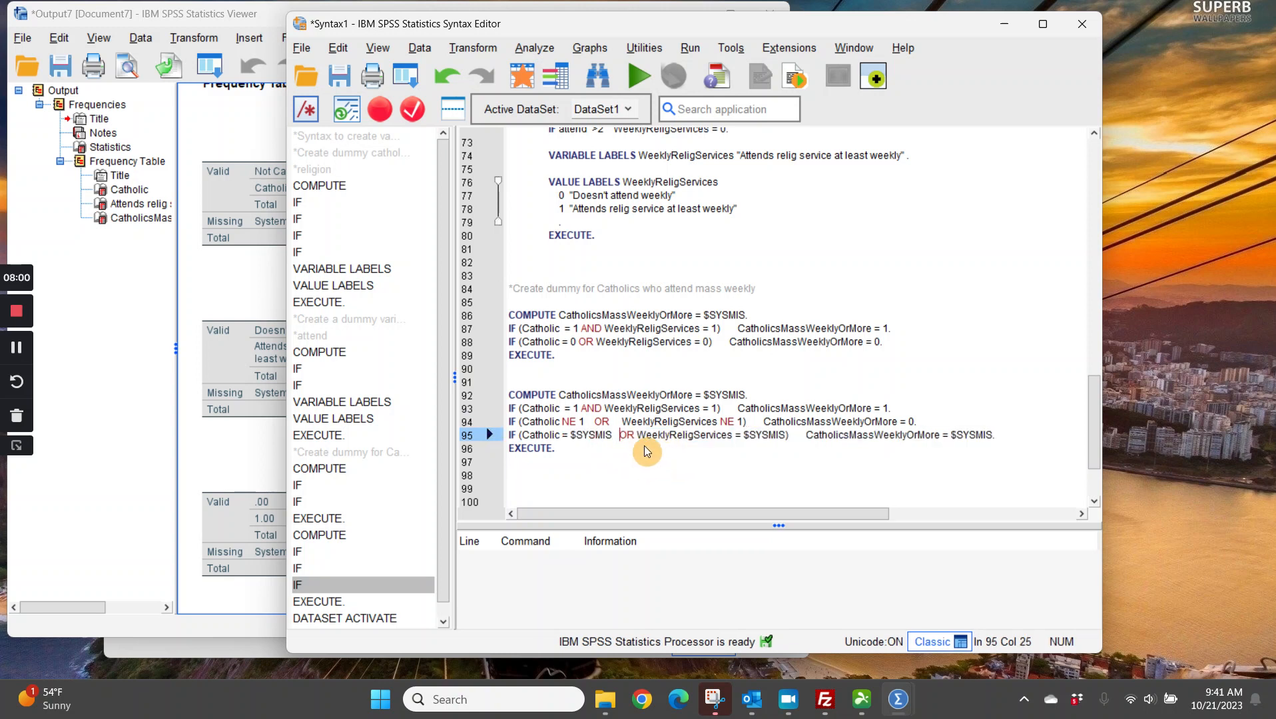
key(Right)
key(Right)
key(Right)
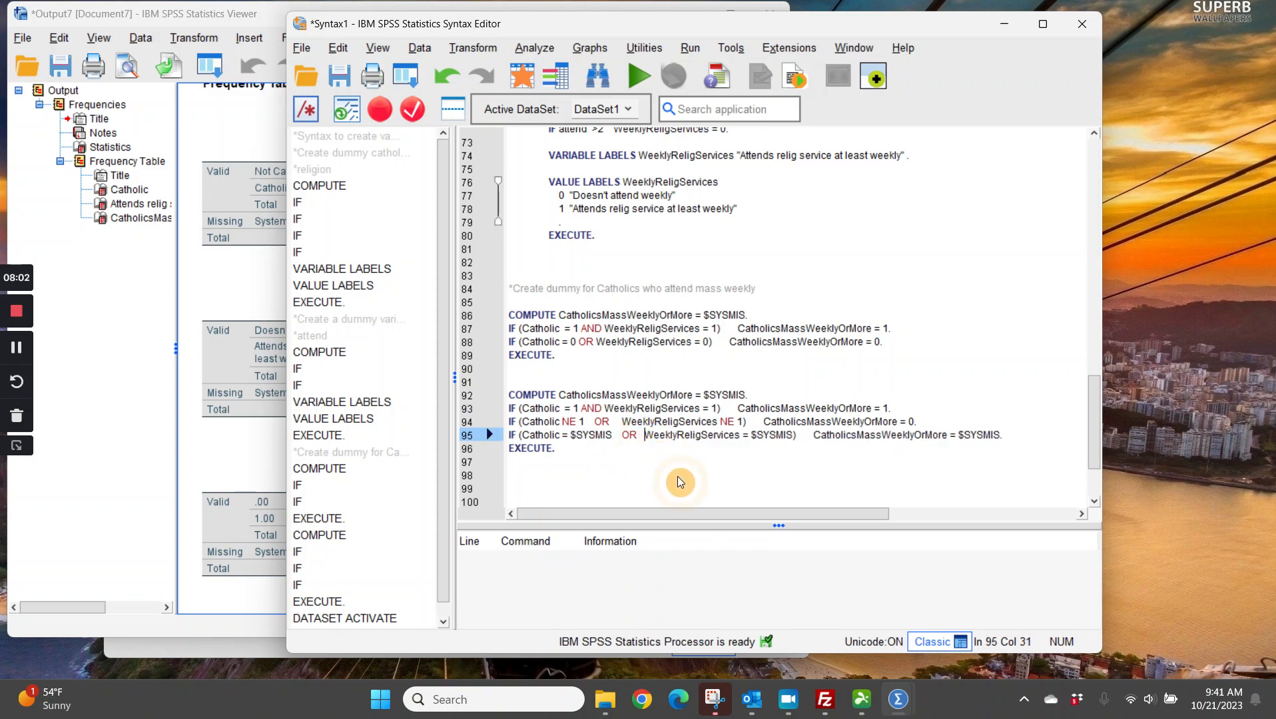
double_click(857, 436)
click(663, 435)
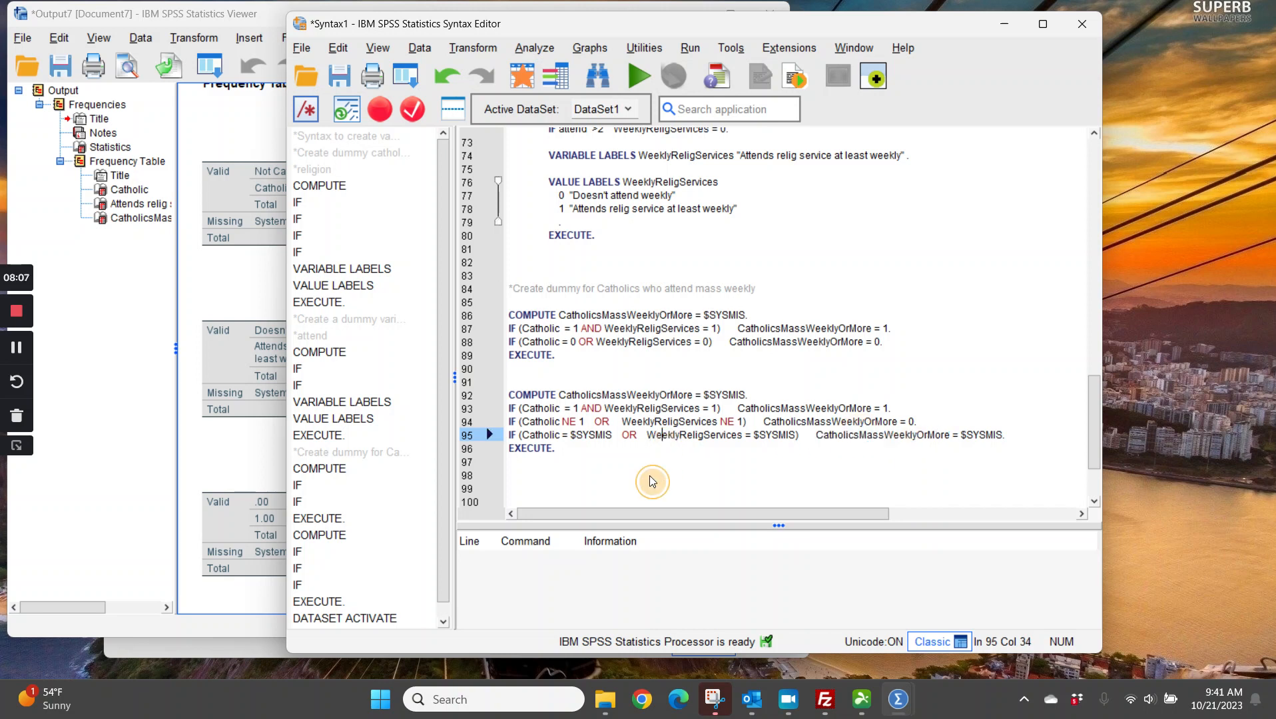
Run the copied block from COMPUTE through EXECUTE with its three IF statements.
drag(581, 460, 500, 387)
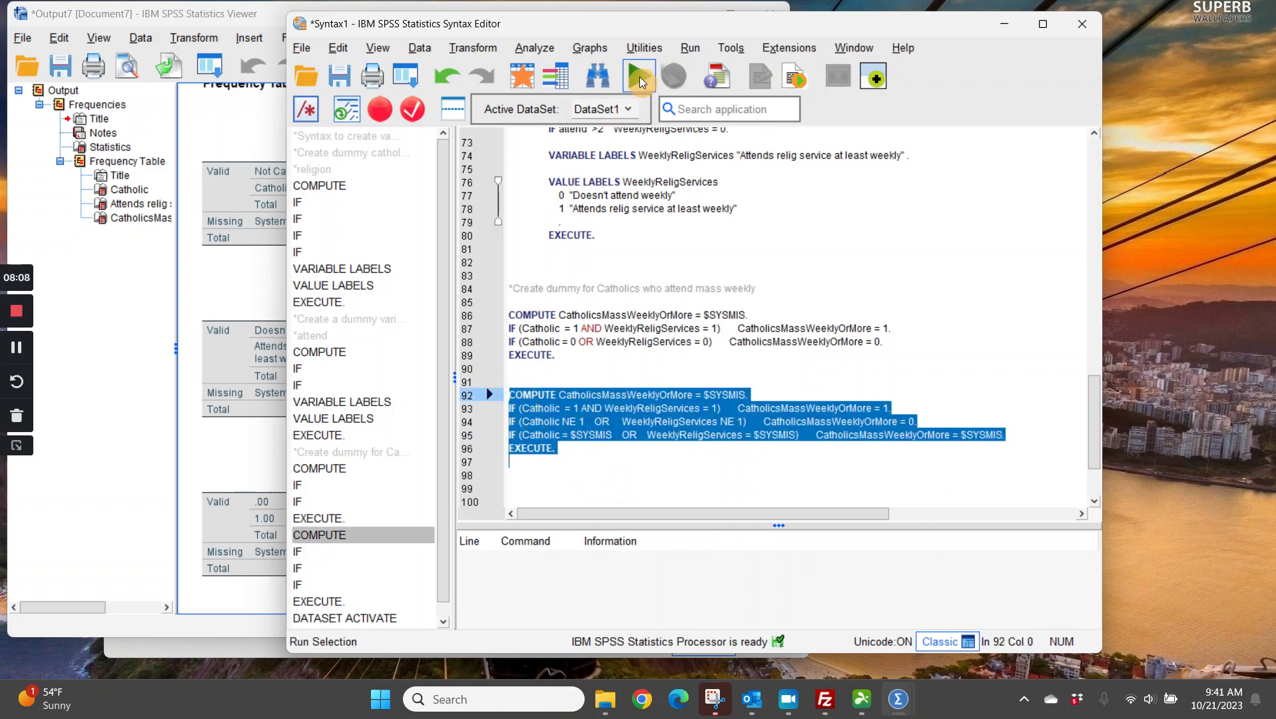
click(638, 76)
click(889, 343)
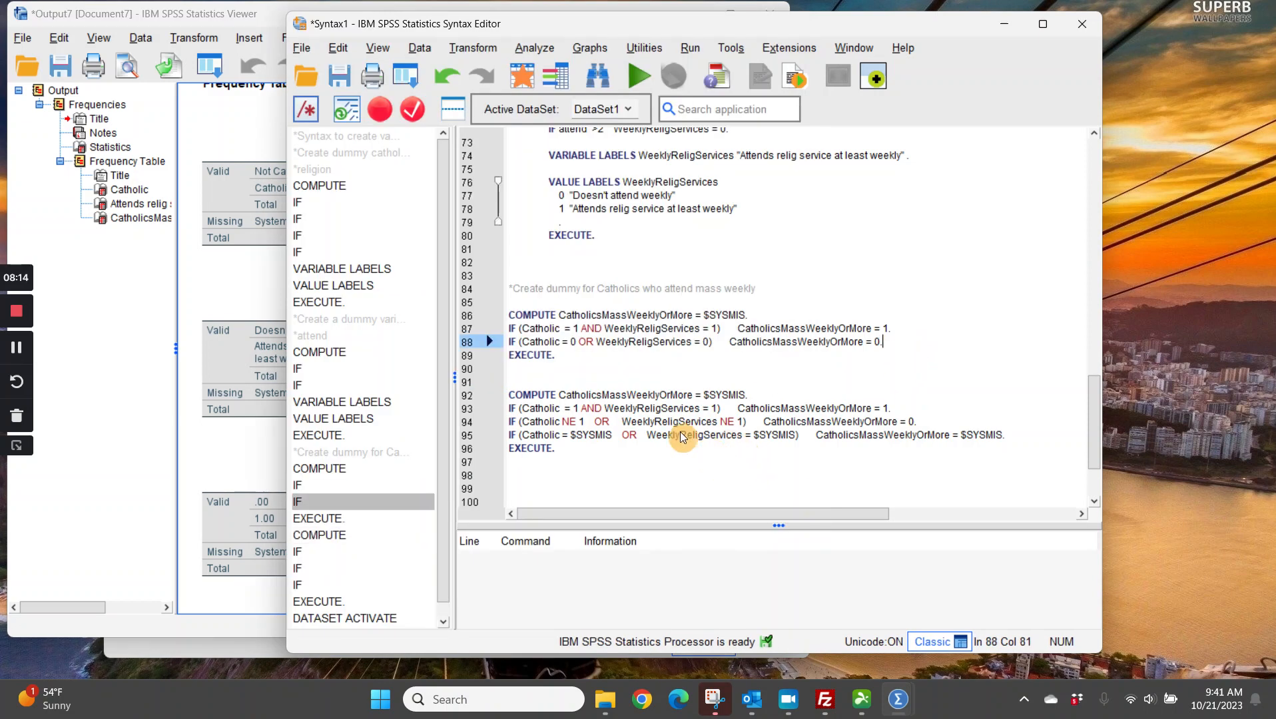
Insert two more blank lines between the original block and the NE version.
drag(596, 470, 502, 388)
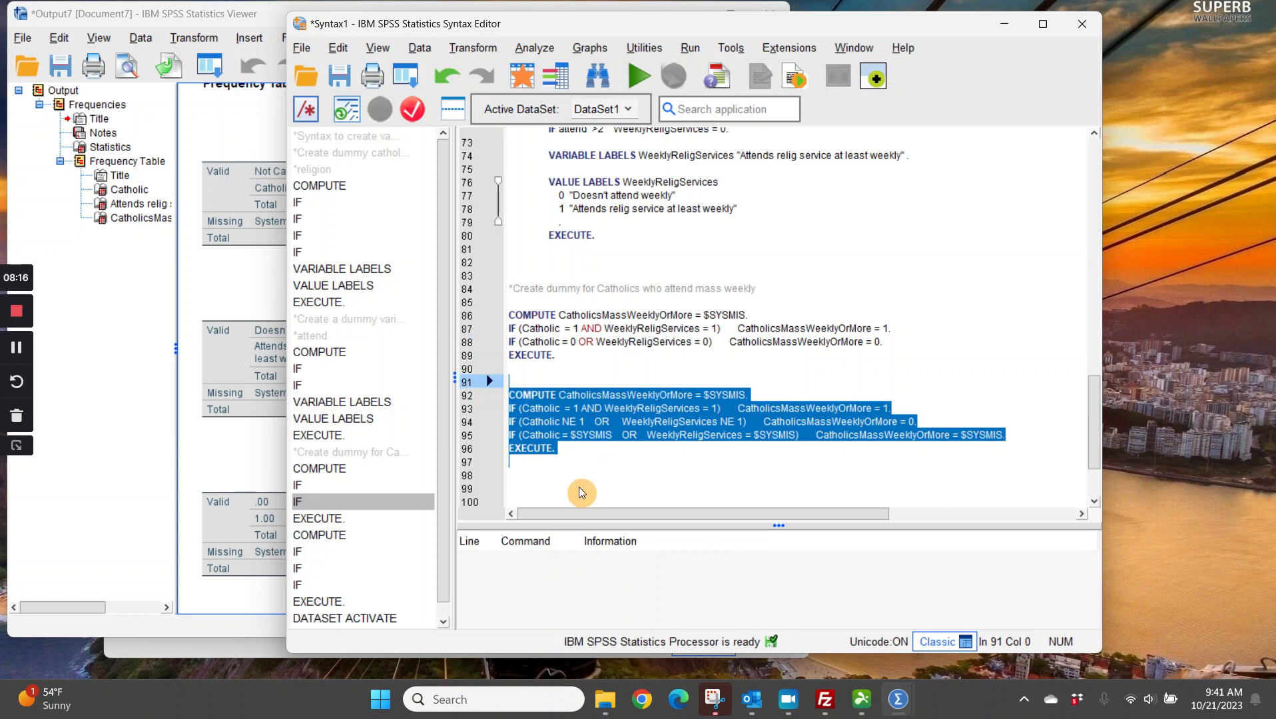
click(586, 367)
key(Return)
key(Return)
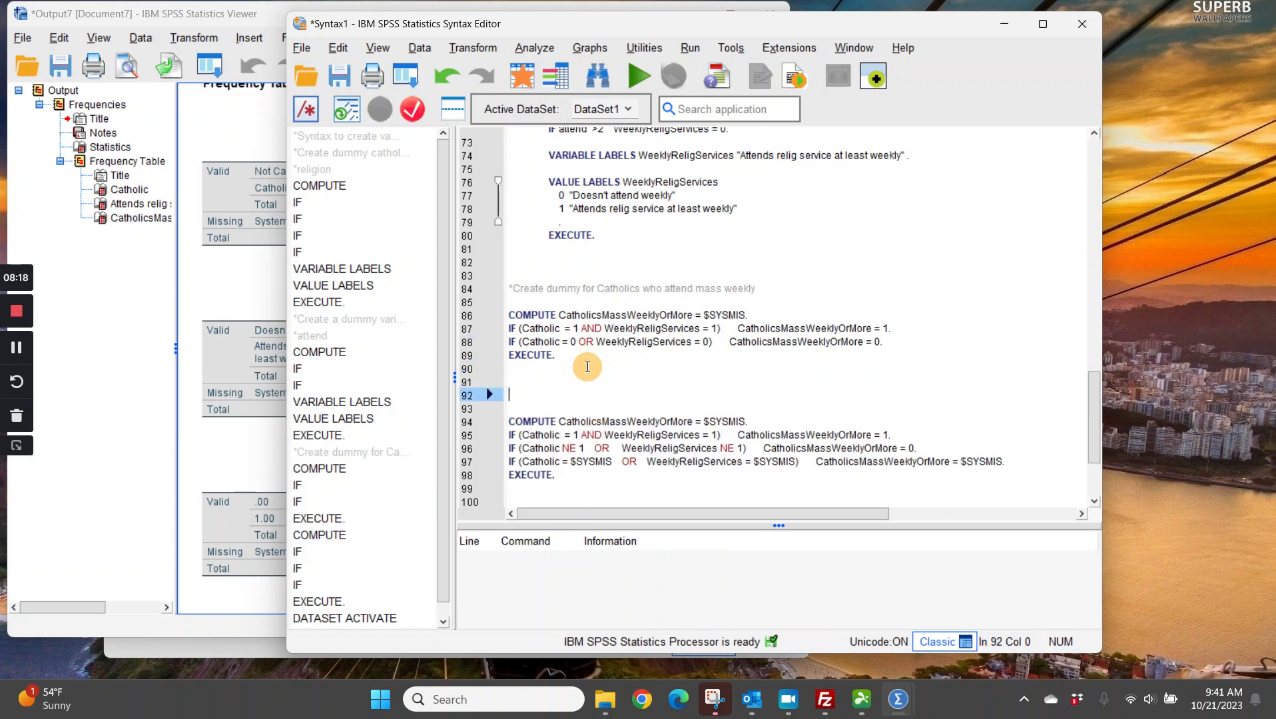
Highlight the original block and the NE version in turn to compare the two sets of syntax.
drag(568, 396, 508, 316)
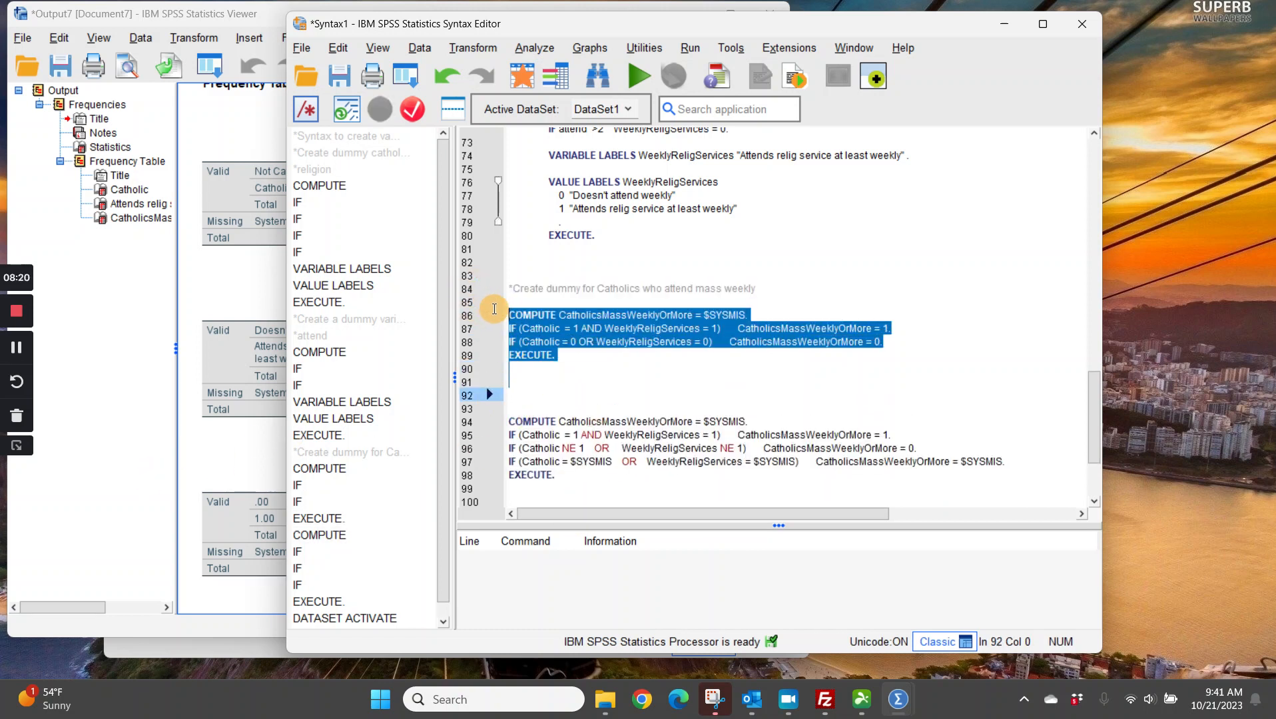
key(ctrl+r)
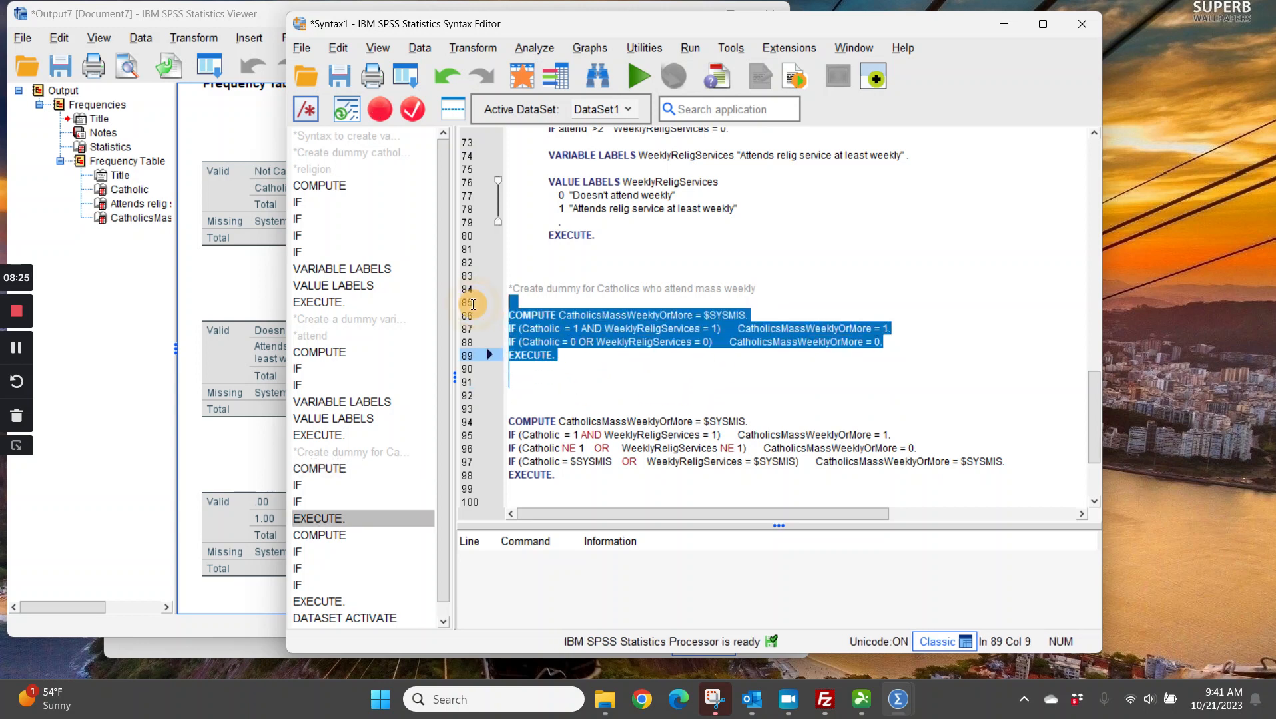
click(576, 409)
drag(586, 488, 508, 419)
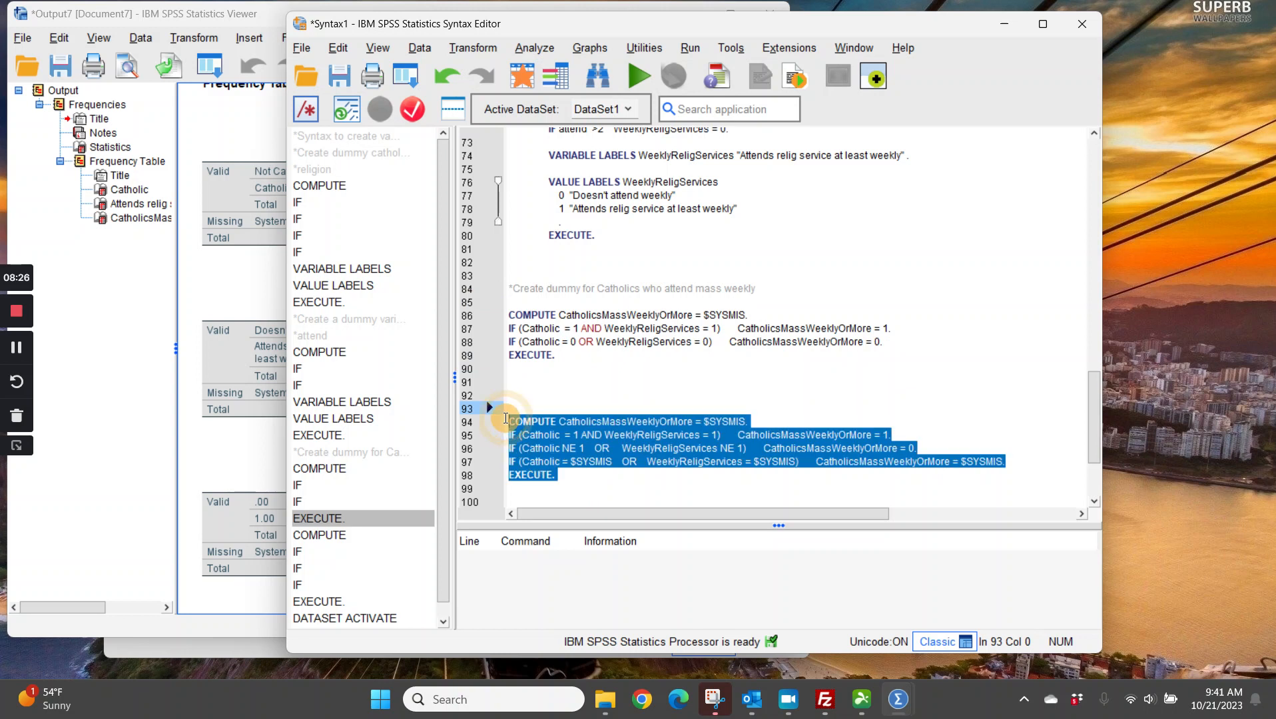
click(554, 385)
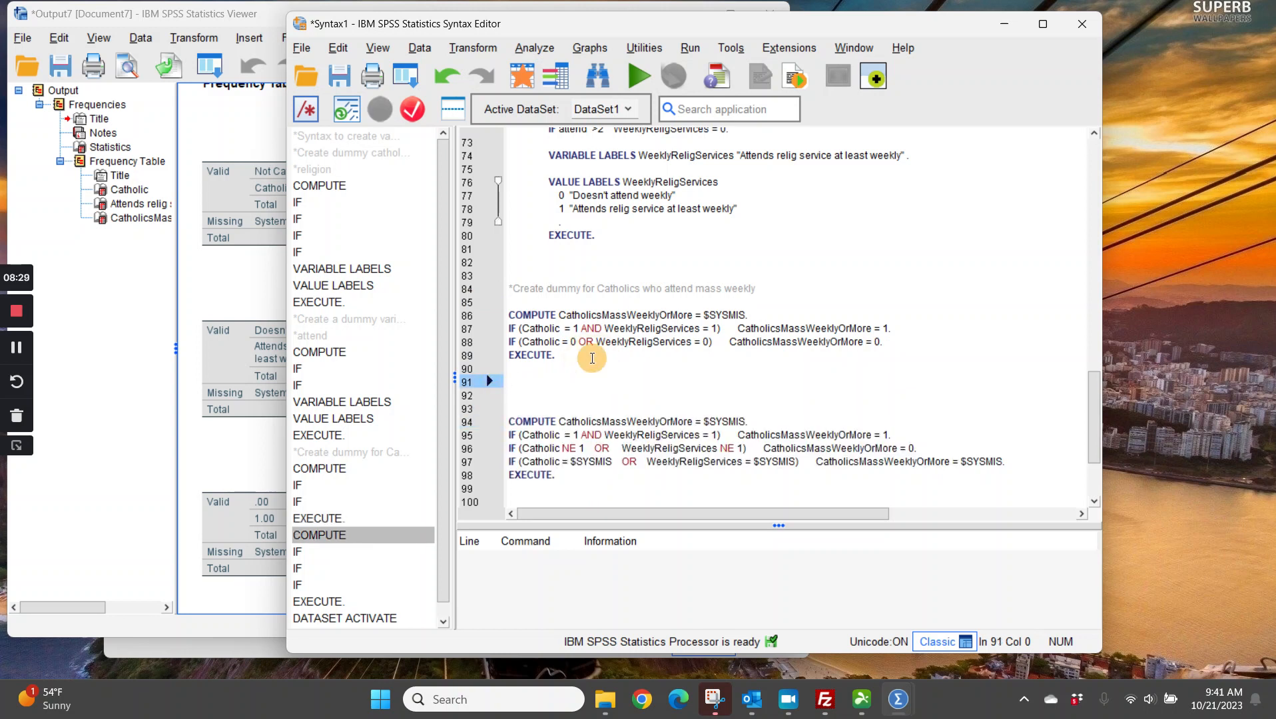